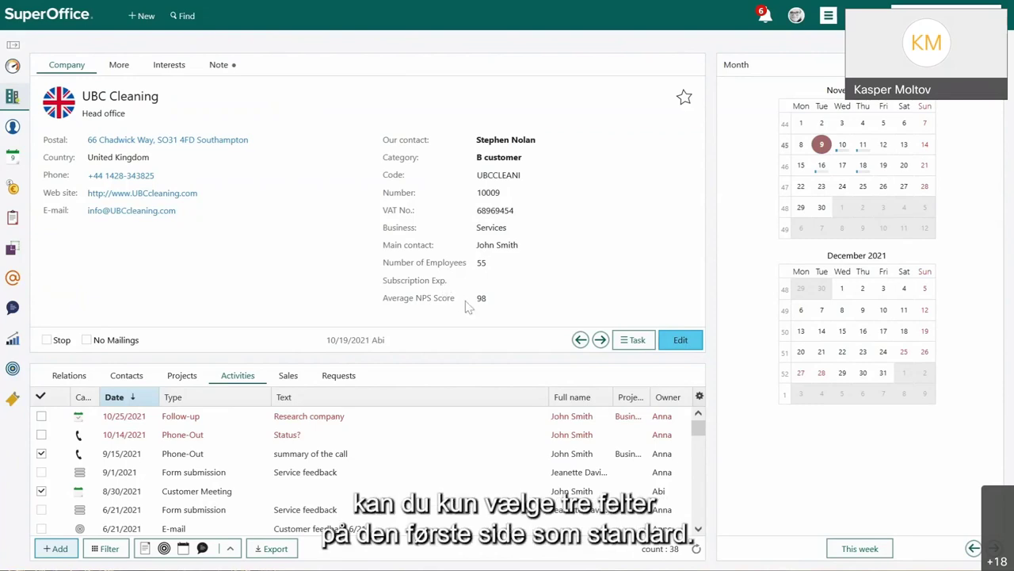
# - View the additional details of UBC Cleaning, and open the Fields setup for companies in Settings and maintenance
pyautogui.click(121, 68)
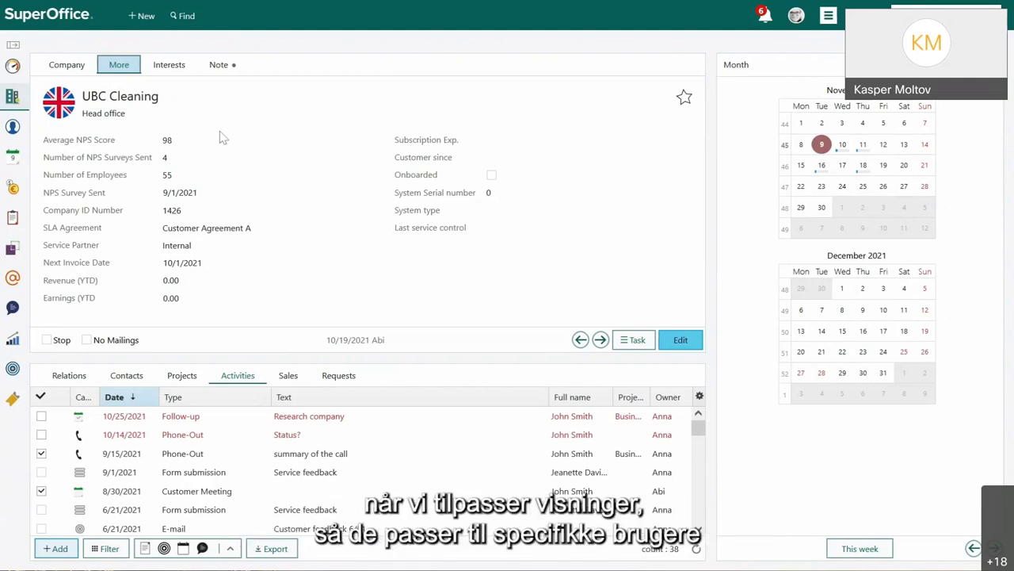
pyautogui.click(825, 19)
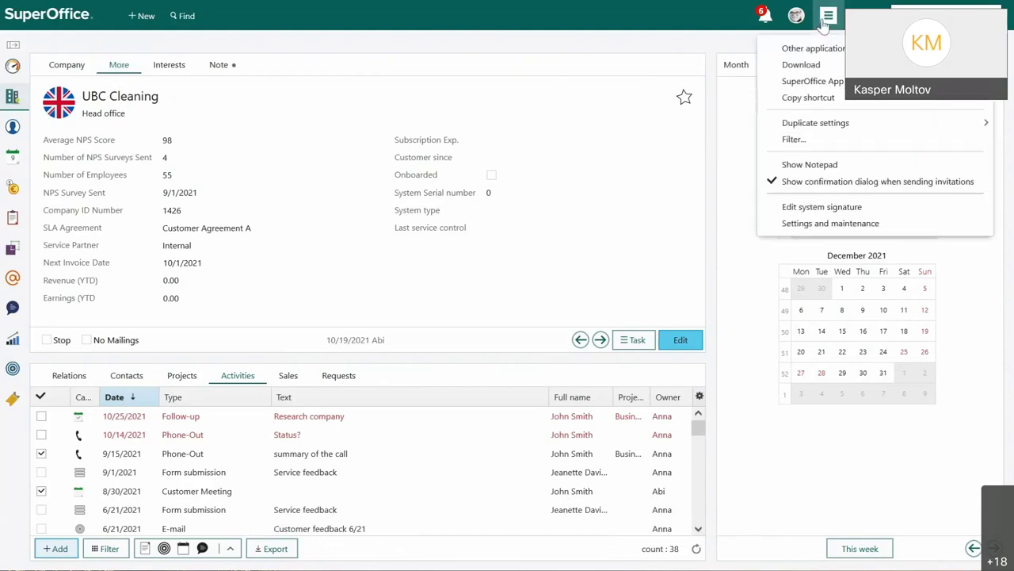
pyautogui.click(796, 225)
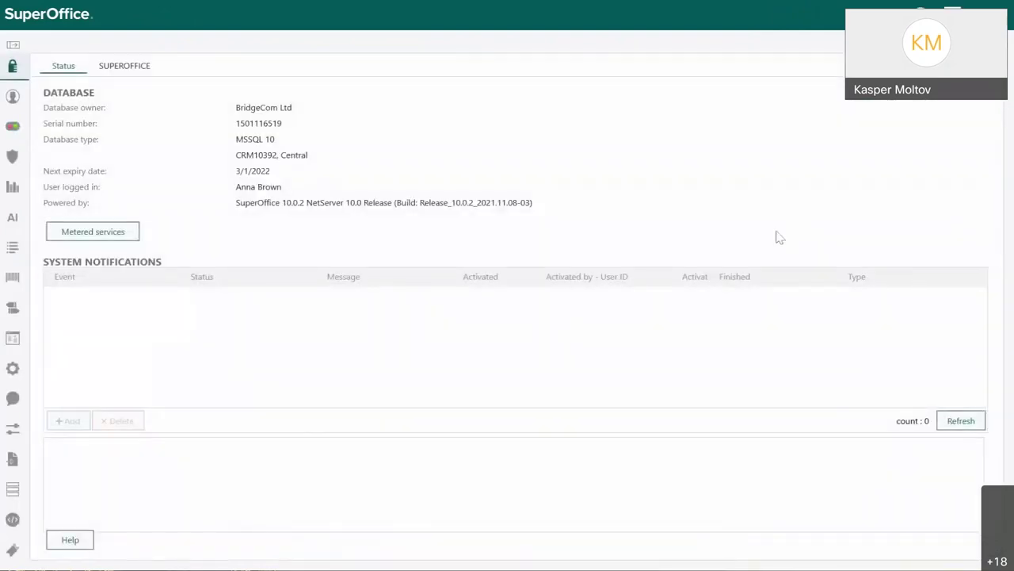
pyautogui.moveTo(14, 289)
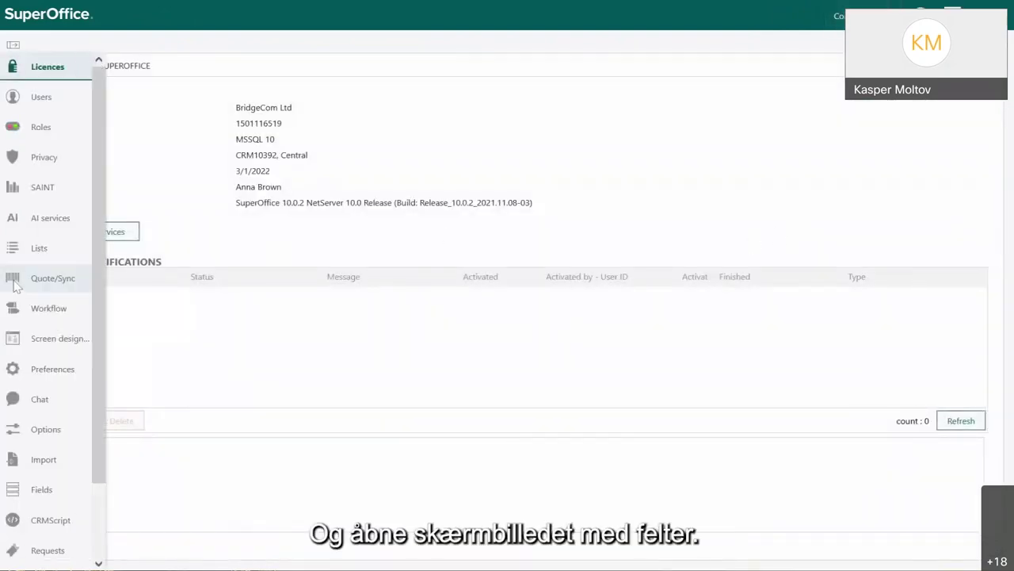
pyautogui.scroll(-1, 14, 289)
pyautogui.click(32, 409)
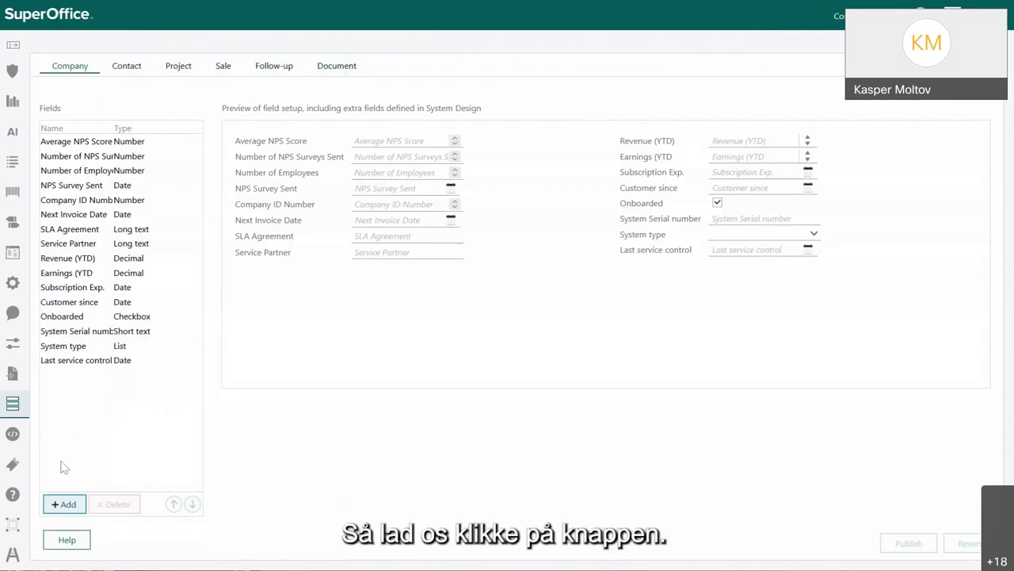
# - Add a company field named "Discount %" of type Number with default value 0
pyautogui.click(60, 505)
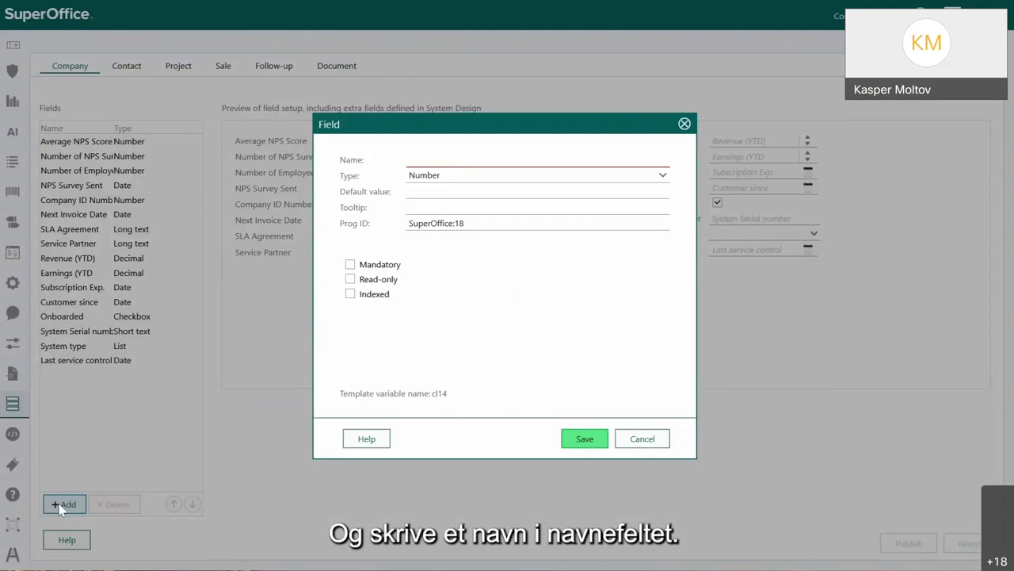
pyautogui.click(440, 158)
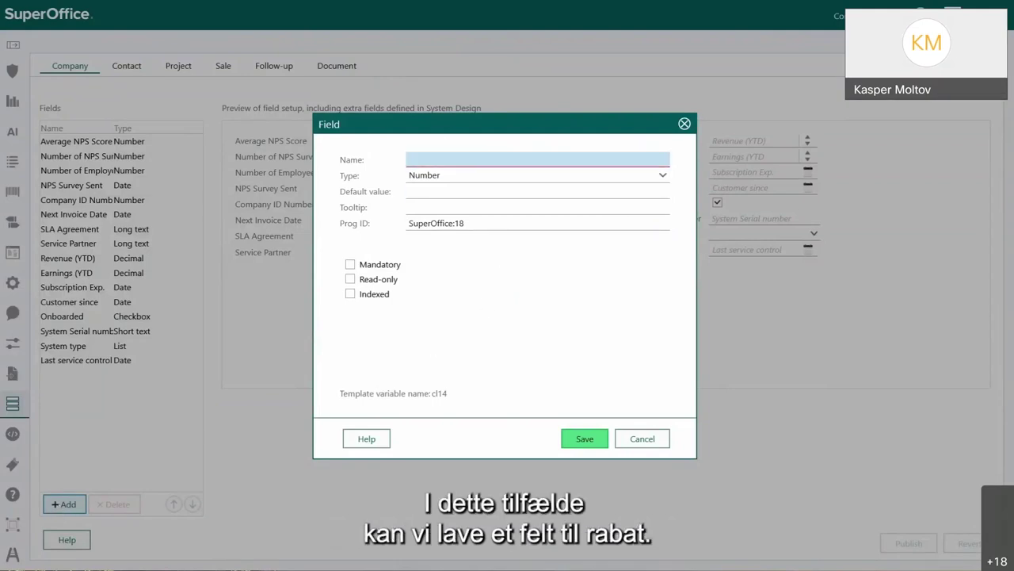
pyautogui.write('Discount ')
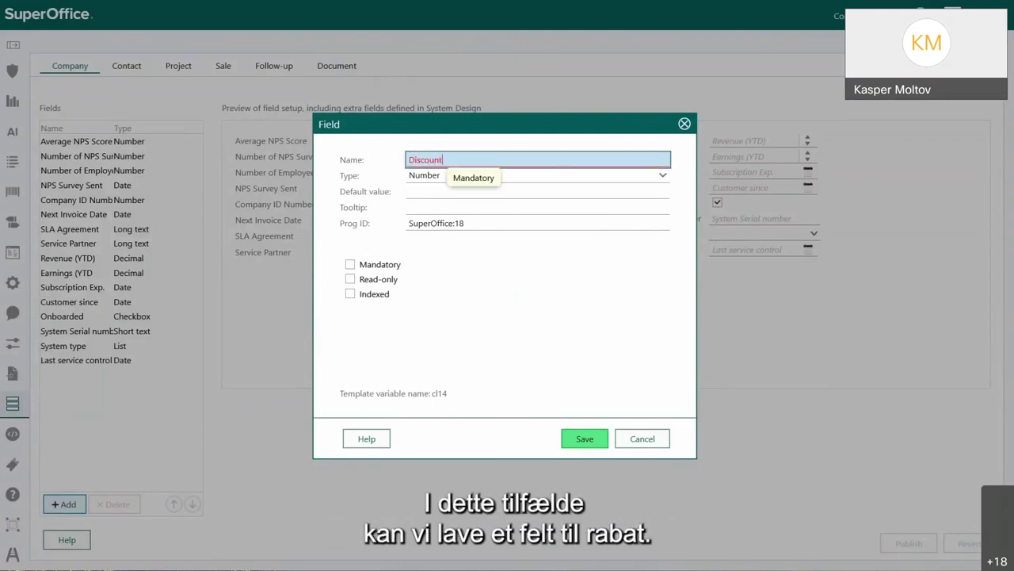
pyautogui.write('%')
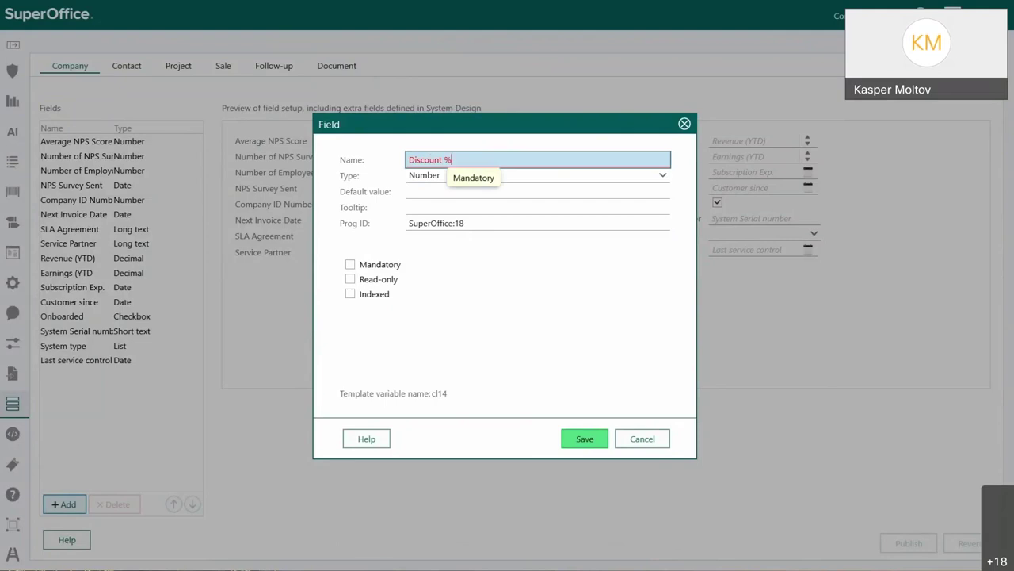
pyautogui.click(537, 175)
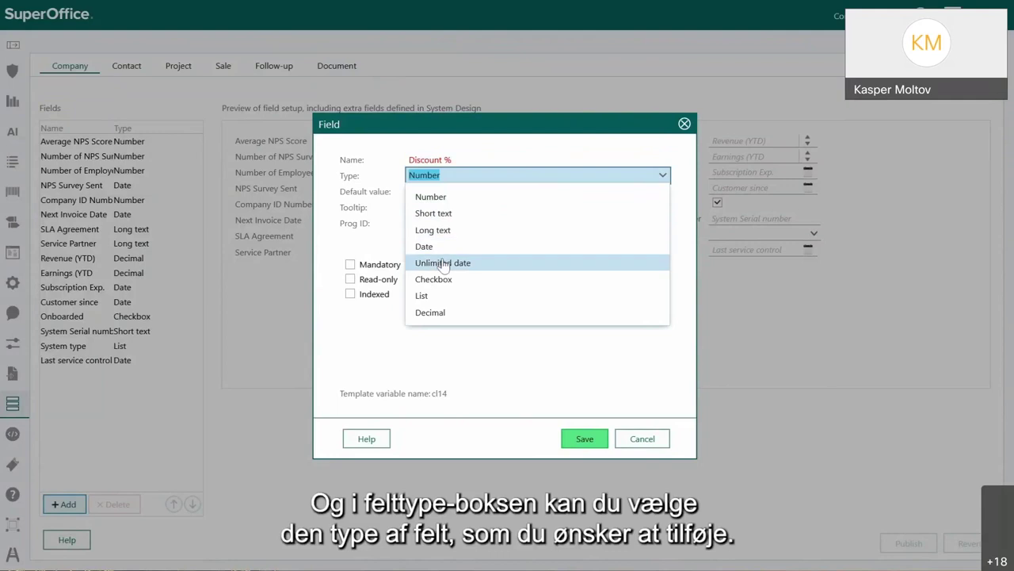
pyautogui.click(446, 198)
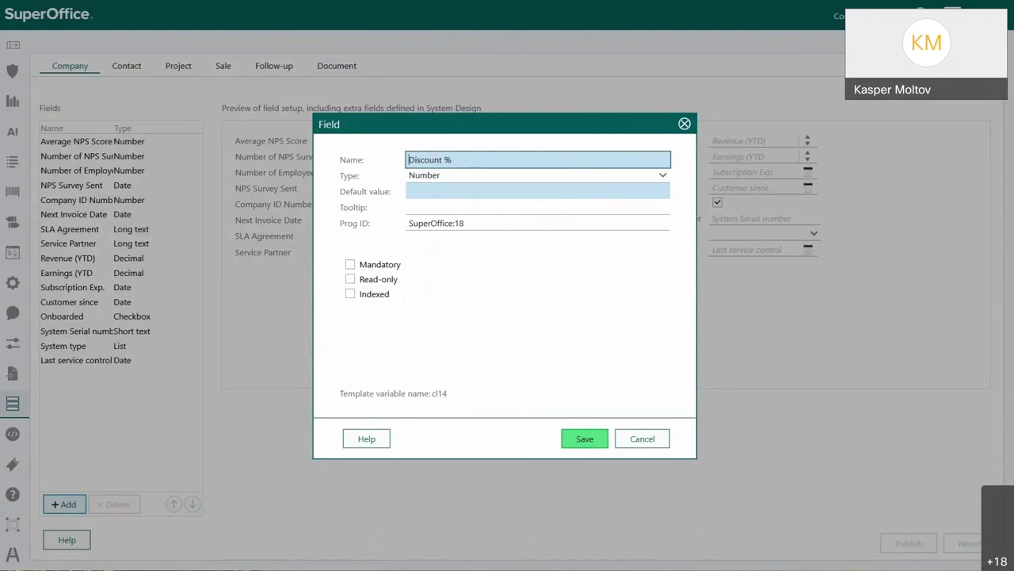
pyautogui.click(537, 191)
pyautogui.write('0')
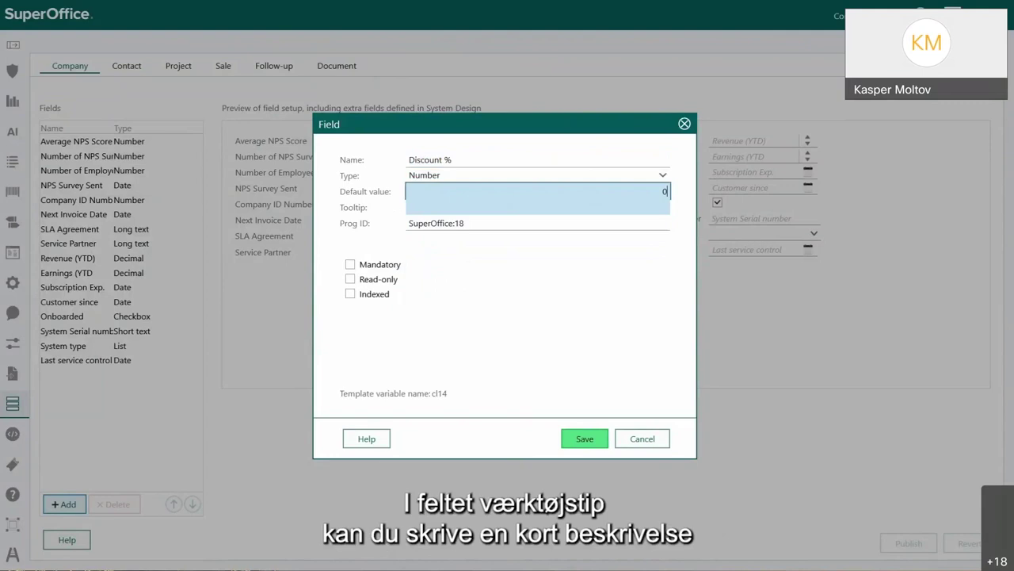
# - Enter "Select discount based on contract terms" as the new field's tooltip
pyautogui.click(476, 207)
pyautogui.write('Select ')
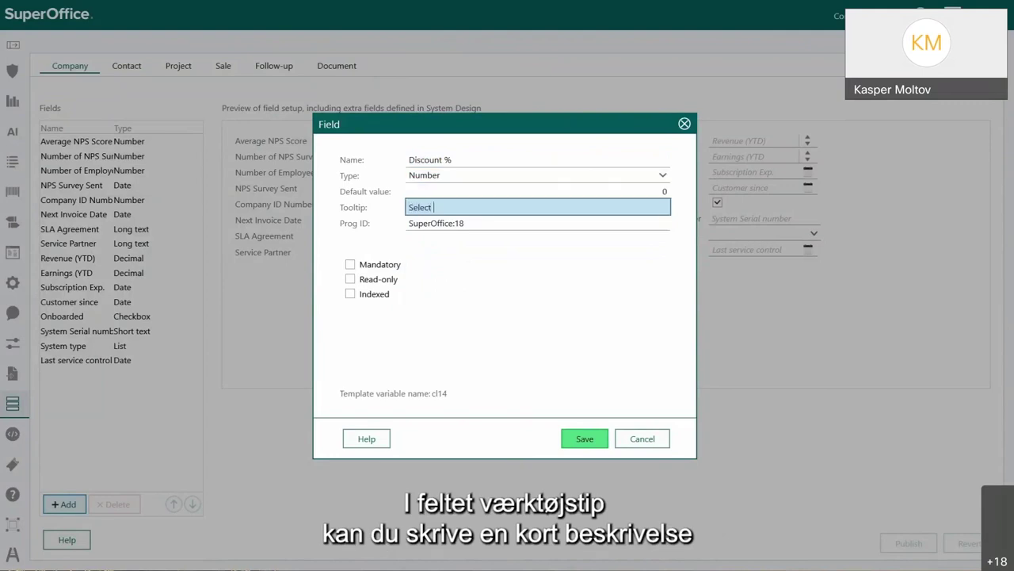
pyautogui.write('discount based on')
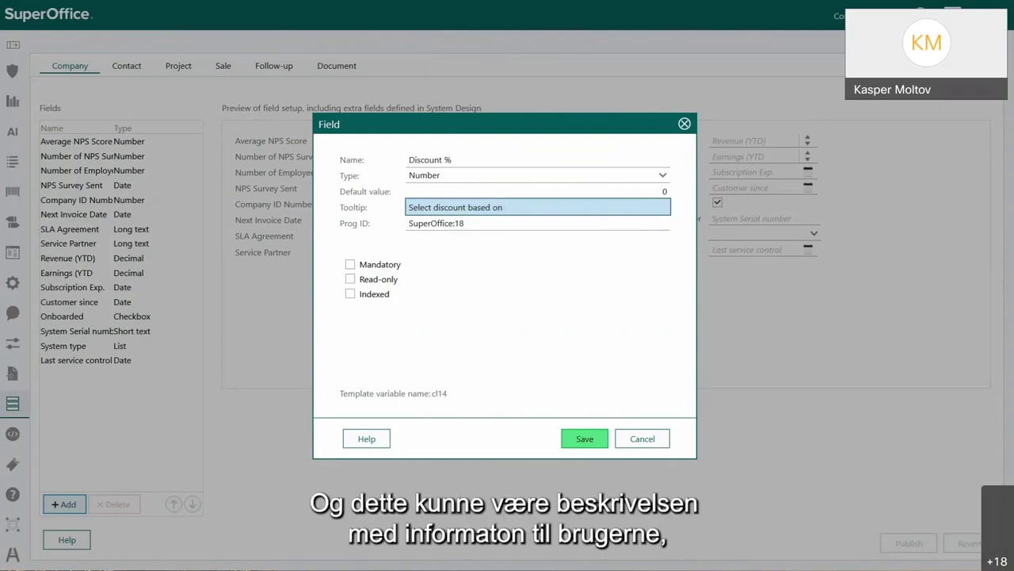
pyautogui.write(' contrac')
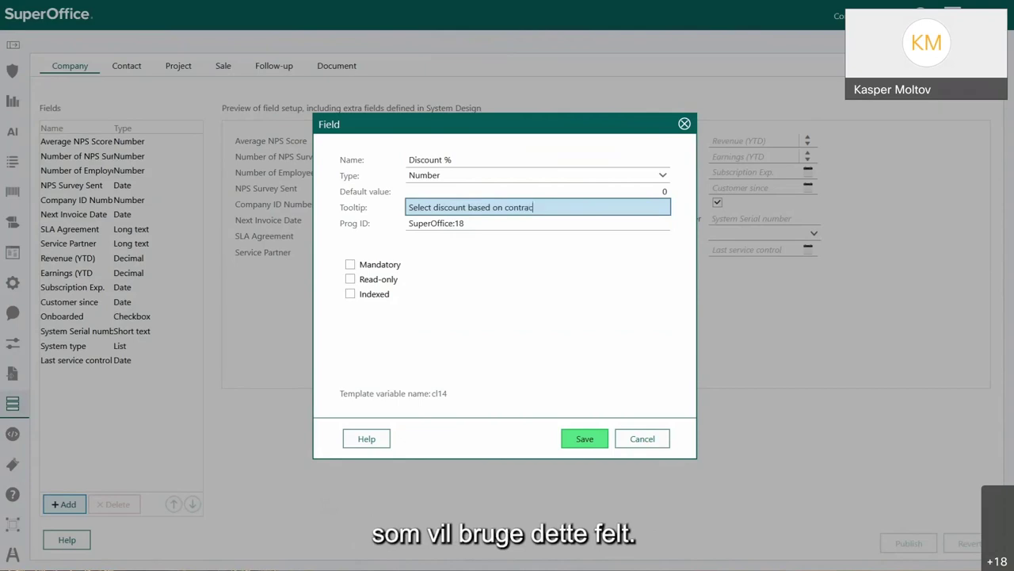
pyautogui.write('t terms')
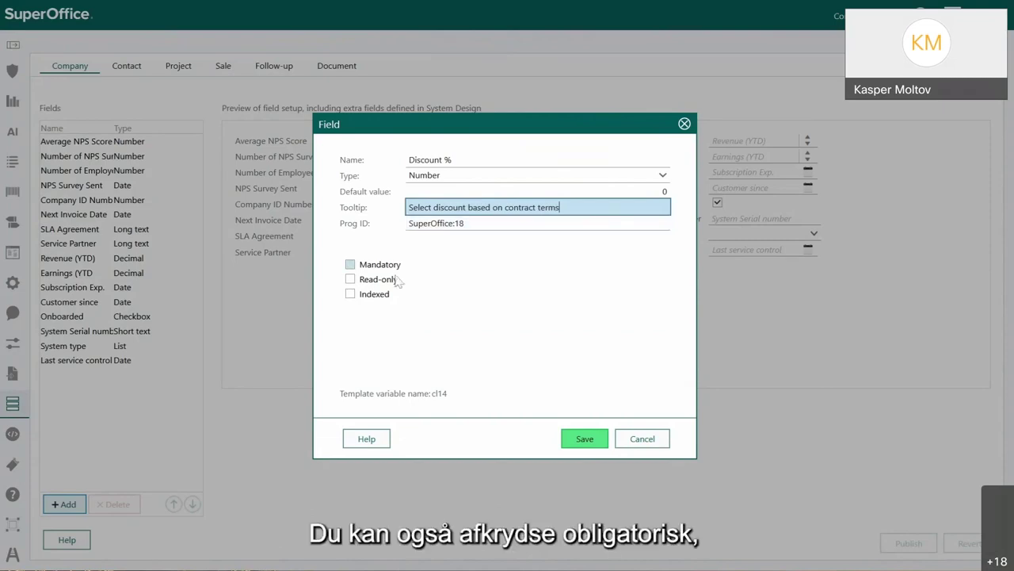
# - Set the Discount % field to Indexed only, leaving Mandatory and Read-only off, and save it
pyautogui.click(350, 264)
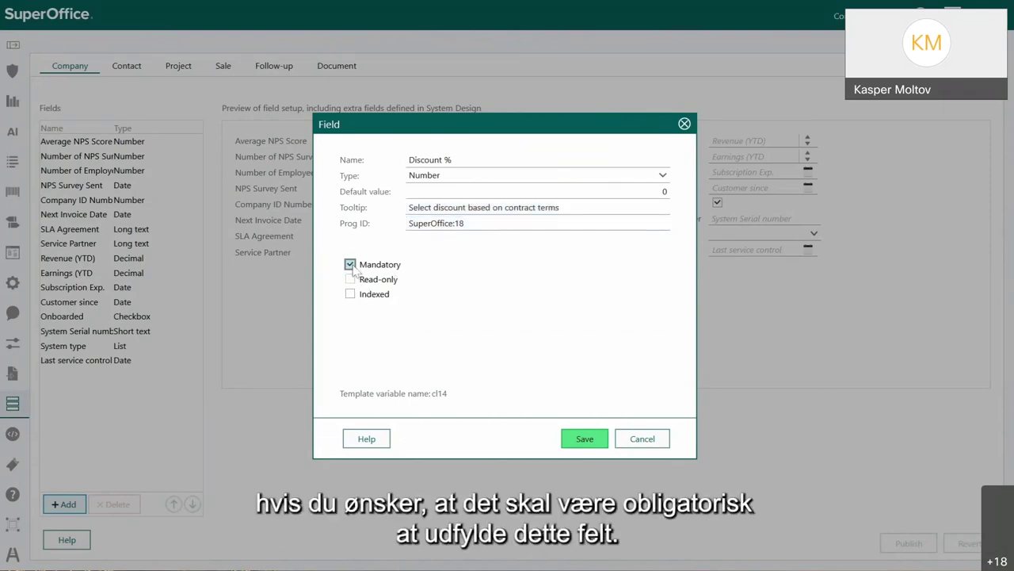
pyautogui.click(351, 267)
pyautogui.click(351, 287)
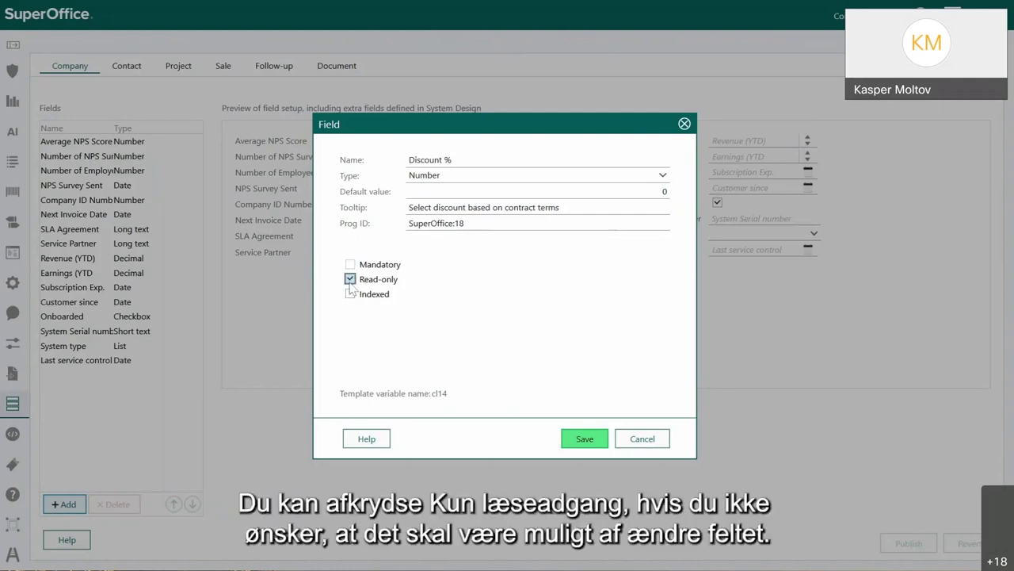
pyautogui.click(350, 281)
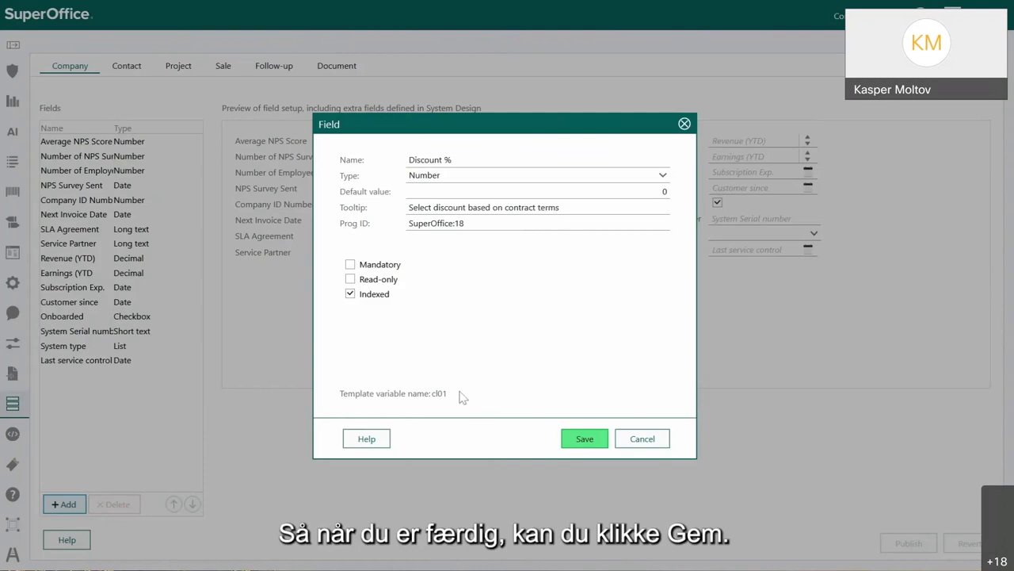
pyautogui.click(591, 442)
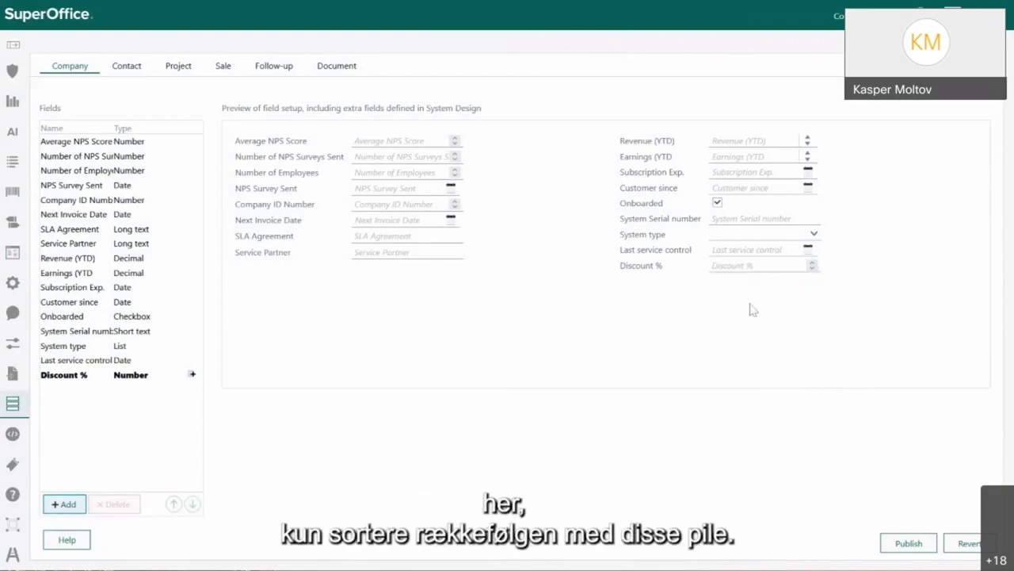
# - Move the Discount % field up the company field list to directly below Company ID Number
pyautogui.click(111, 378)
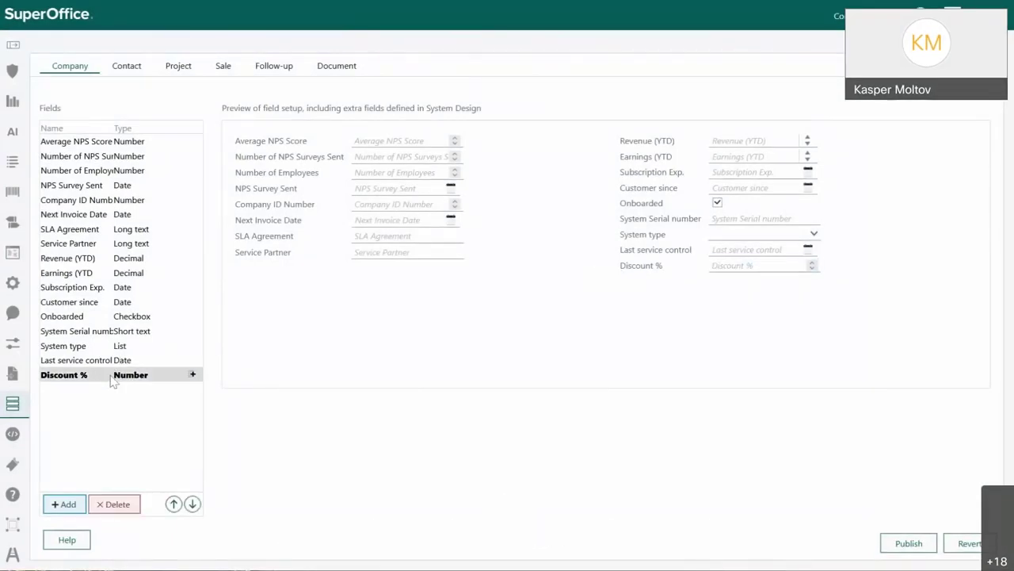
pyautogui.click(174, 504)
pyautogui.click(174, 504)
pyautogui.click(174, 504)
pyautogui.click(174, 504)
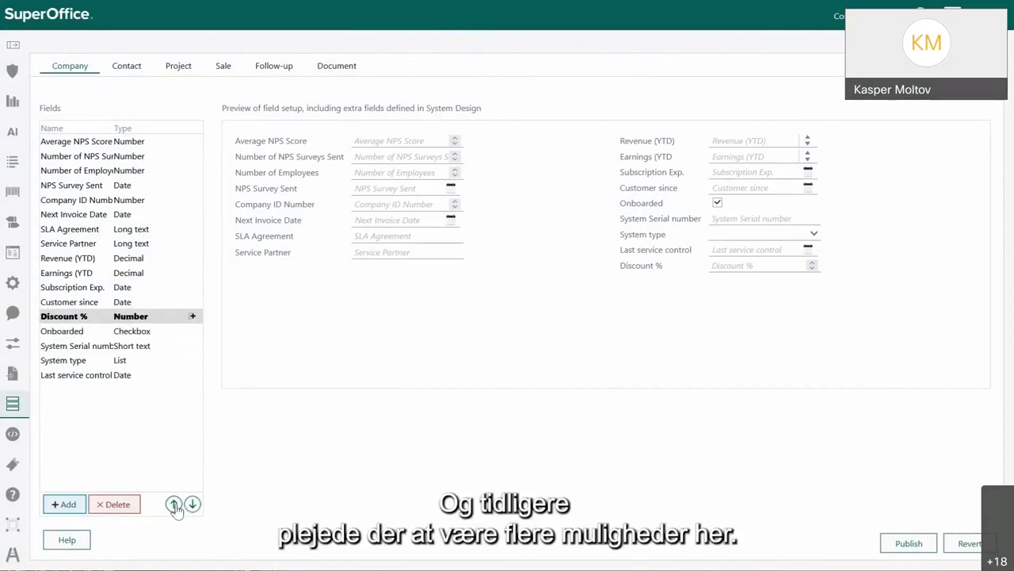
pyautogui.click(174, 504)
pyautogui.click(173, 504)
pyautogui.click(174, 504)
pyautogui.click(174, 504)
pyautogui.click(174, 504)
pyautogui.click(174, 504)
pyautogui.click(173, 504)
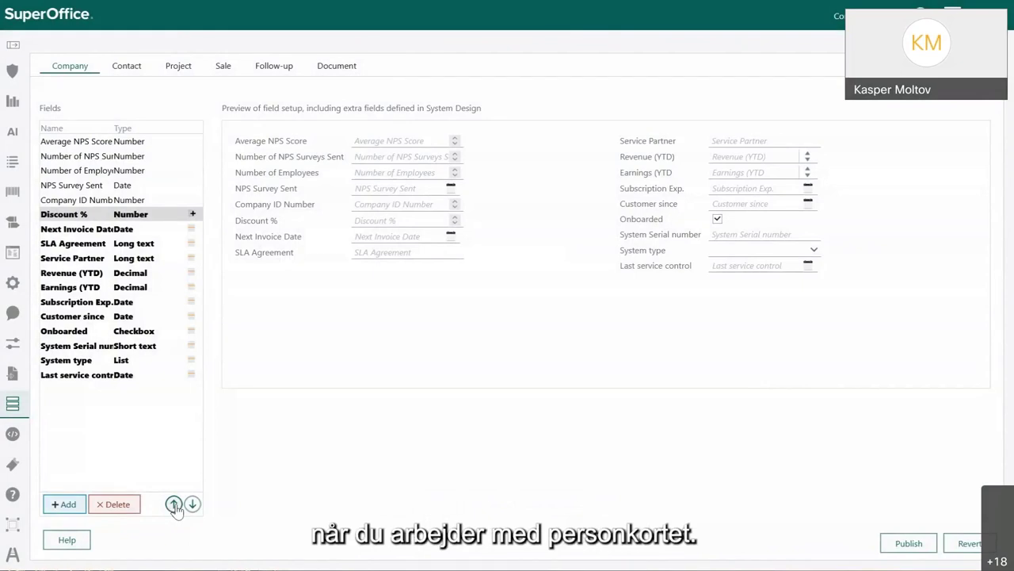
# - View the field setup for contacts and for sales
pyautogui.click(132, 69)
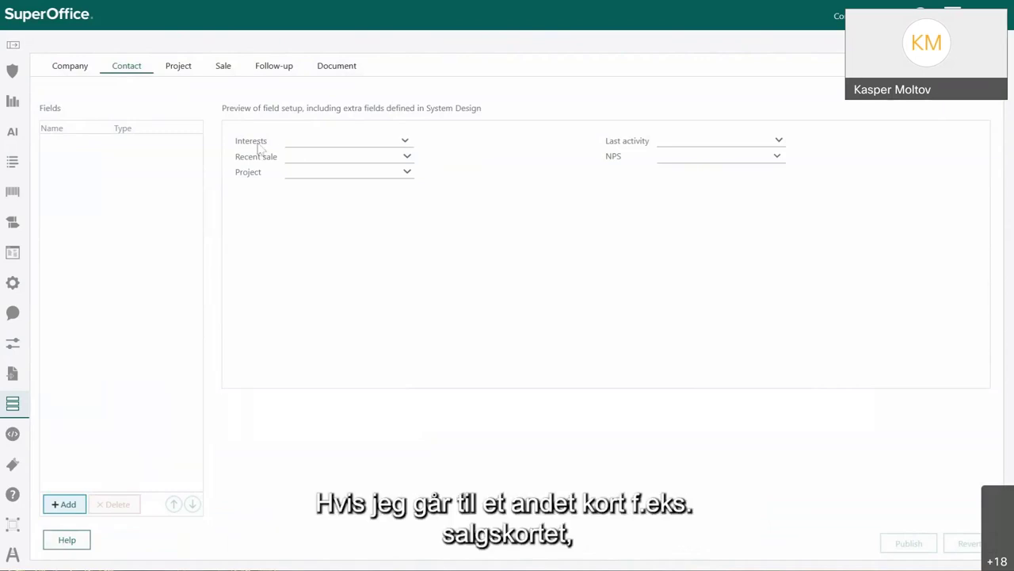
pyautogui.click(225, 70)
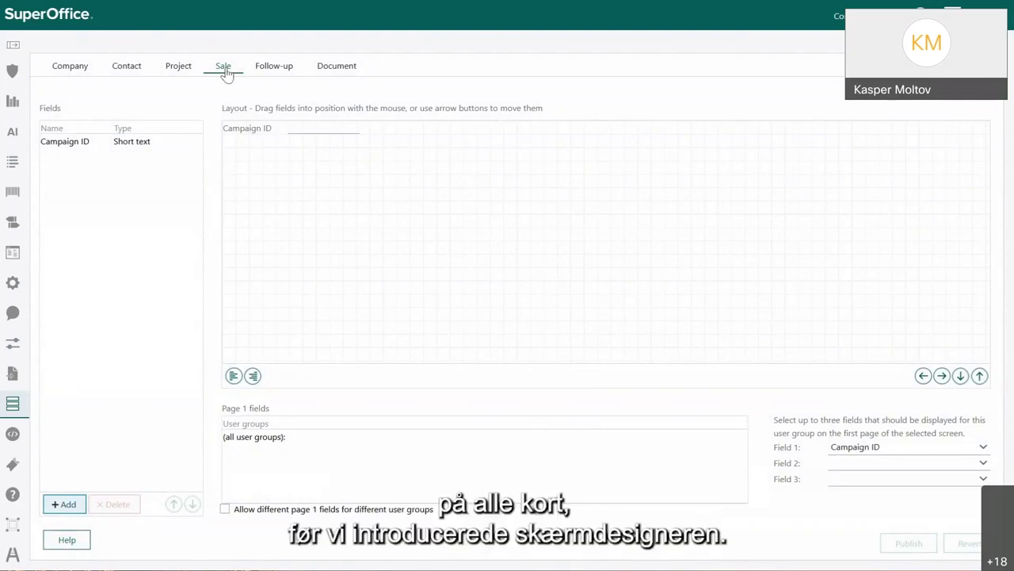
pyautogui.click(226, 73)
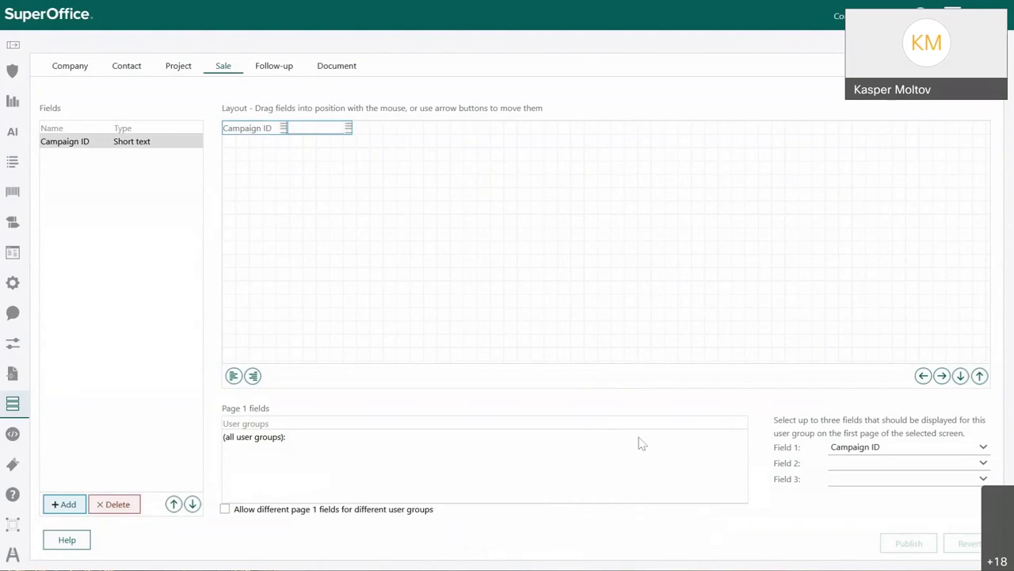
# - Examine the position and label alignment settings of the sale field Campaign ID, and close them without saving
pyautogui.moveTo(281, 130); pyautogui.dragTo(281, 155)
pyautogui.doubleClick(109, 144)
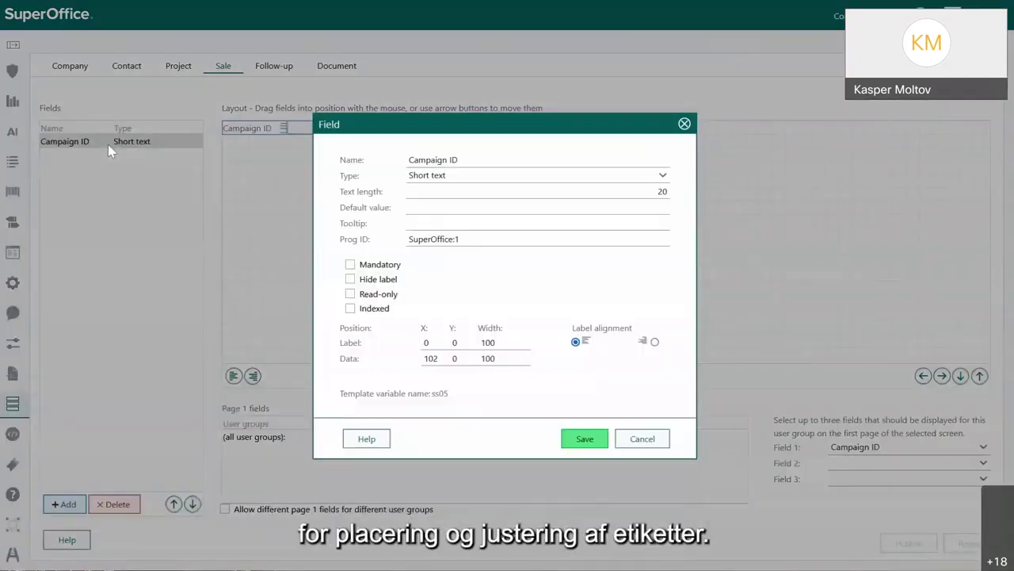
pyautogui.click(430, 358)
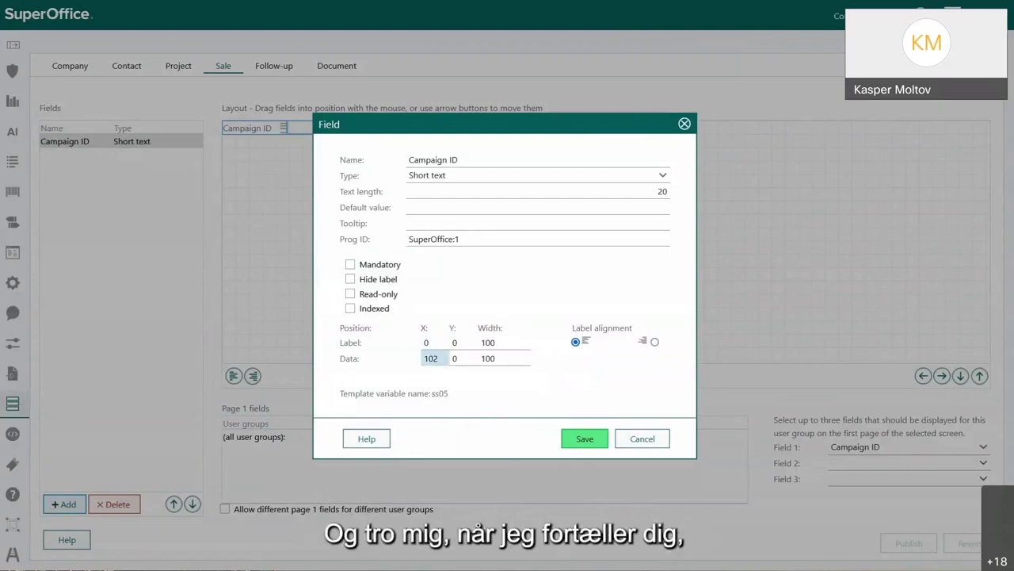
pyautogui.click(641, 441)
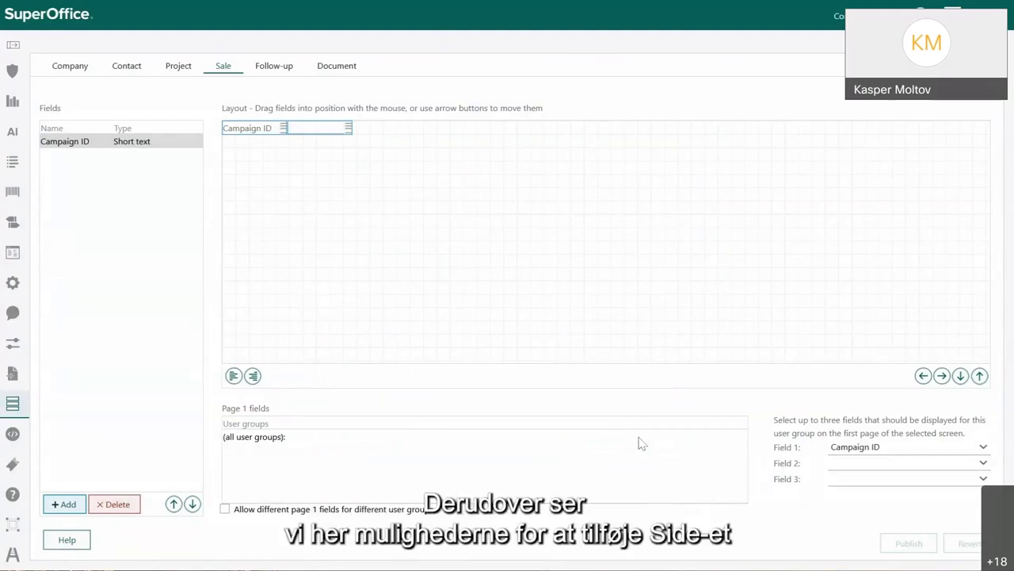
# - Move the Campaign ID field one row down in the Sale layout and check the choices for page 1 Field 2
pyautogui.moveTo(283, 128); pyautogui.dragTo(283, 143)
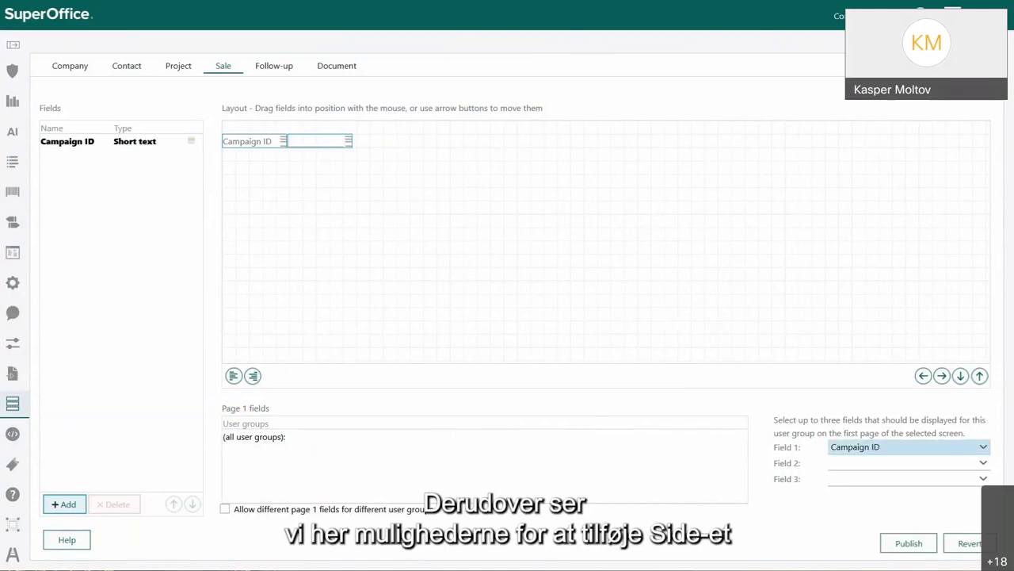
pyautogui.click(872, 463)
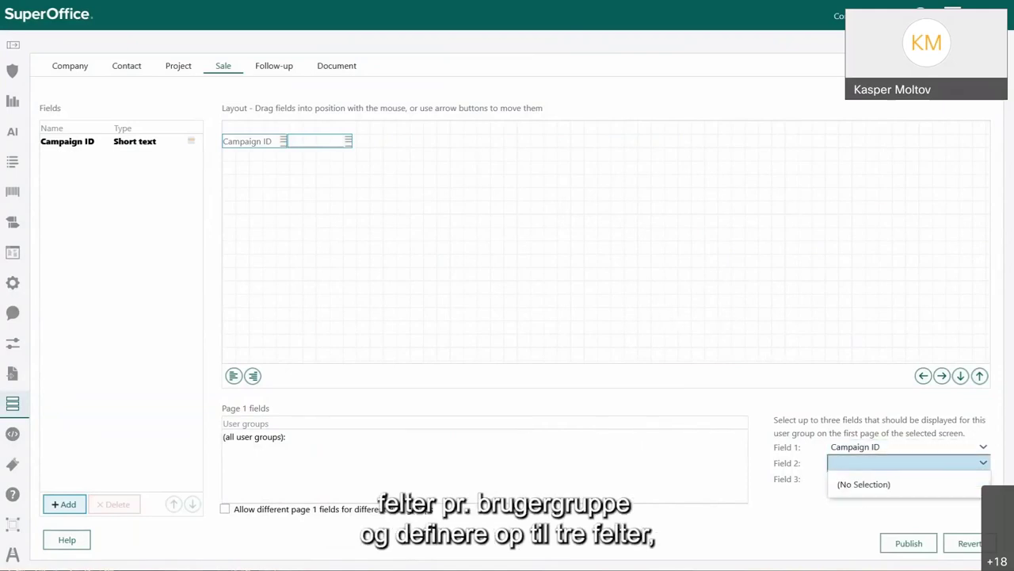
pyautogui.click(850, 523)
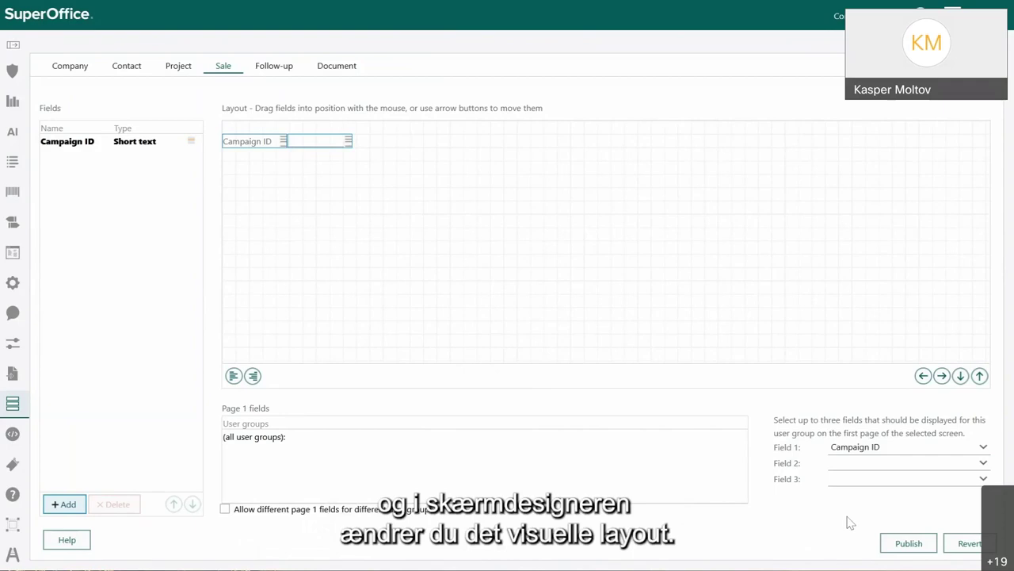
# - Go to the Screen designer and open the company card's Default layout for editing
pyautogui.moveTo(5, 396)
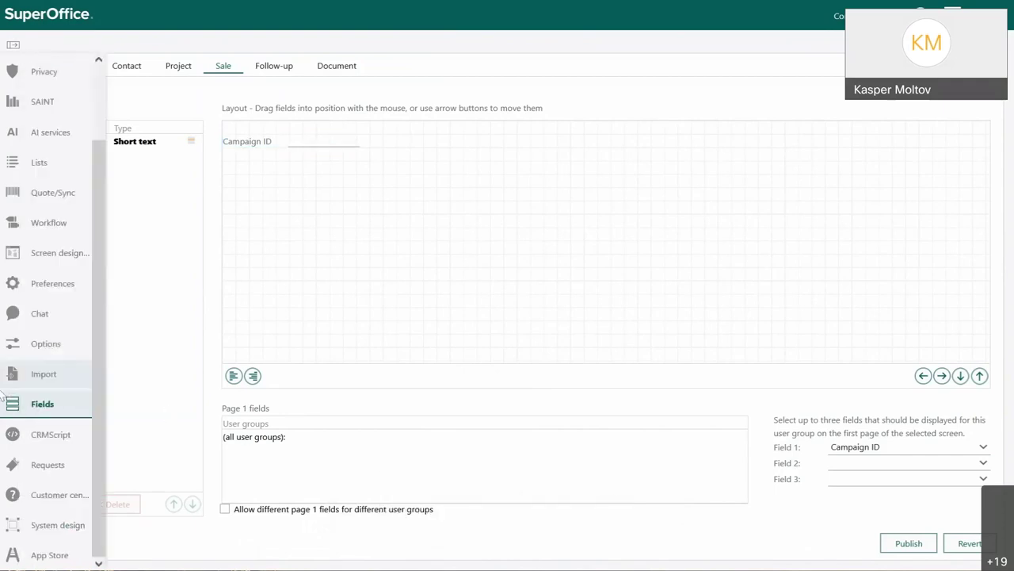
pyautogui.click(69, 260)
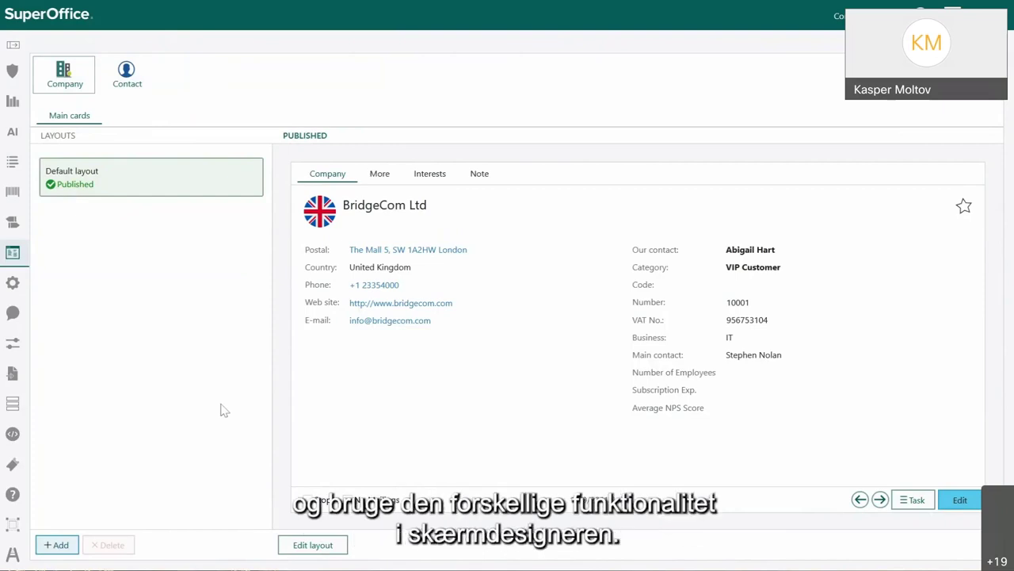
pyautogui.click(330, 547)
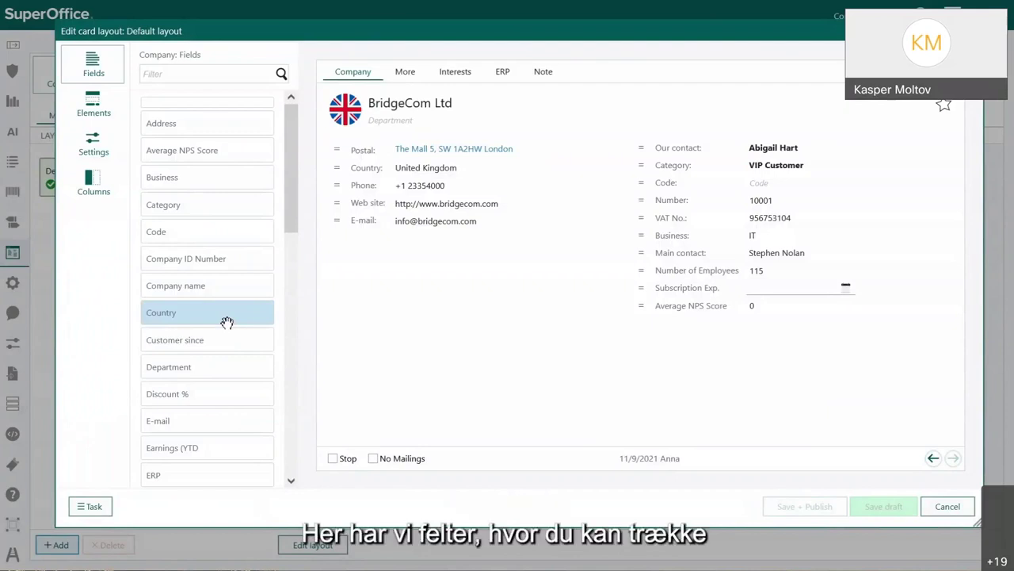
# - Examine the available view elements, the field settings and the column options for the card layout
pyautogui.click(109, 108)
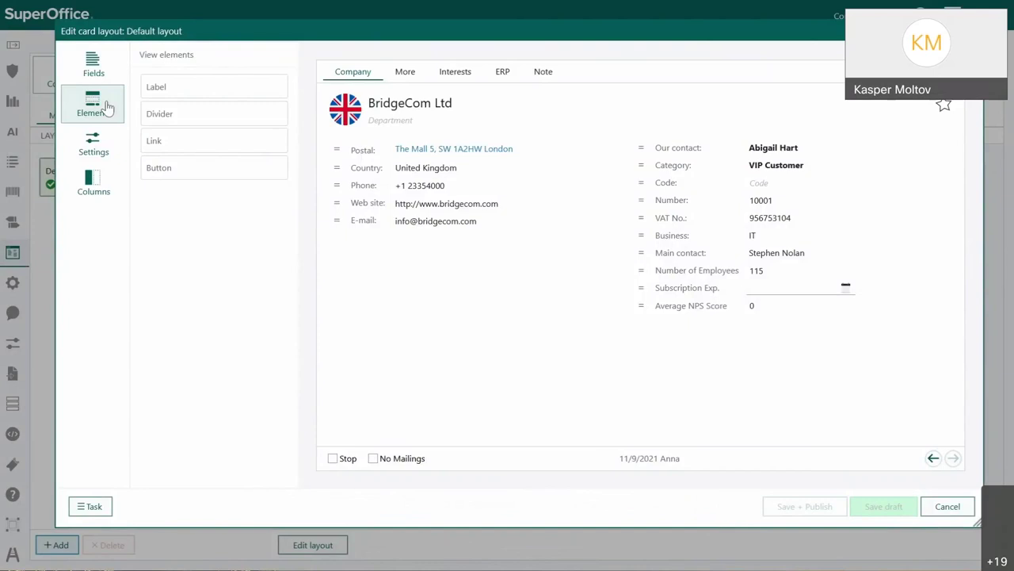
pyautogui.click(98, 149)
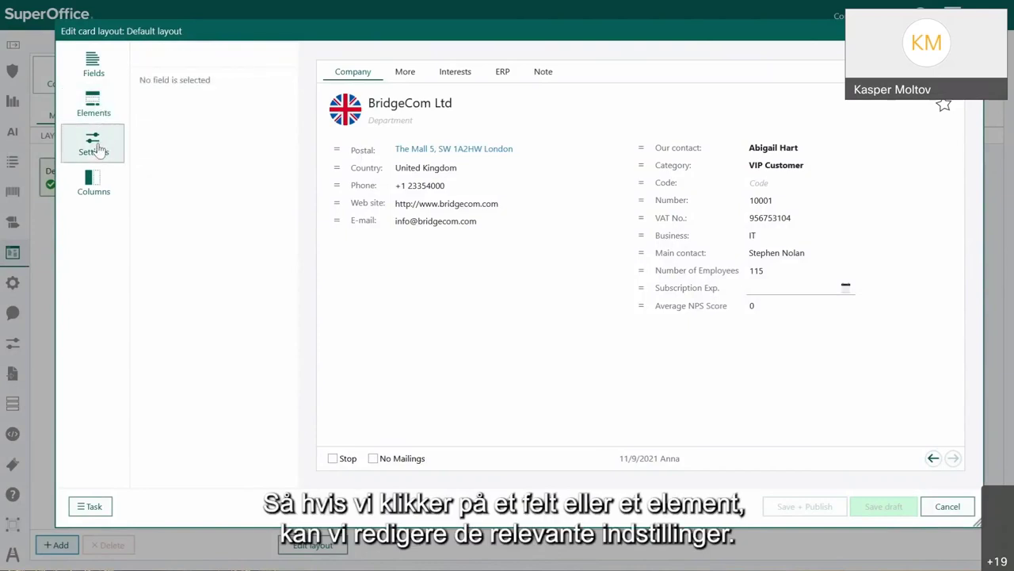
pyautogui.click(93, 187)
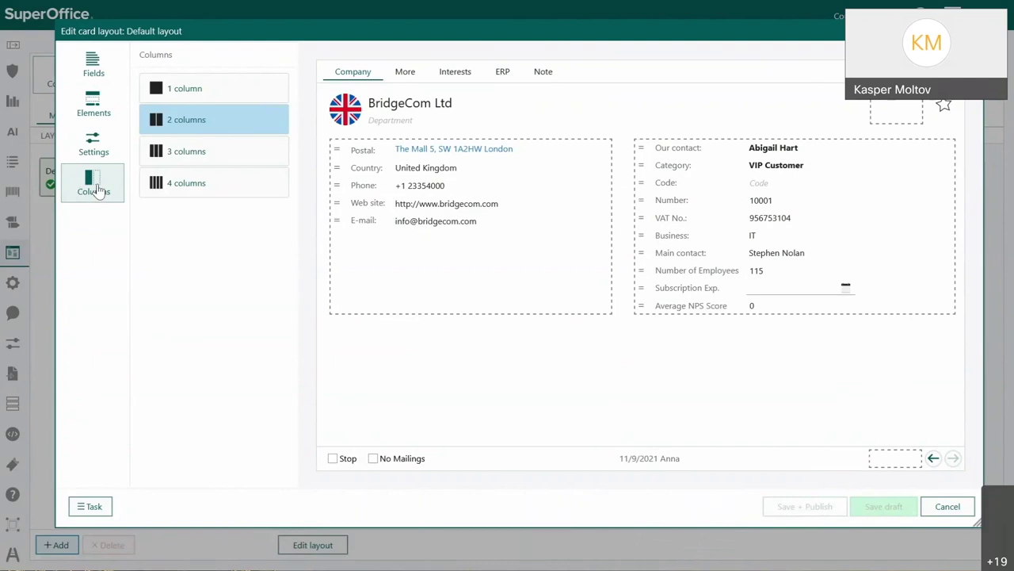
# - Filter the company fields for "dis" and add Discount % to the Company page between Subscription Exp. and Average NPS Score
pyautogui.click(105, 72)
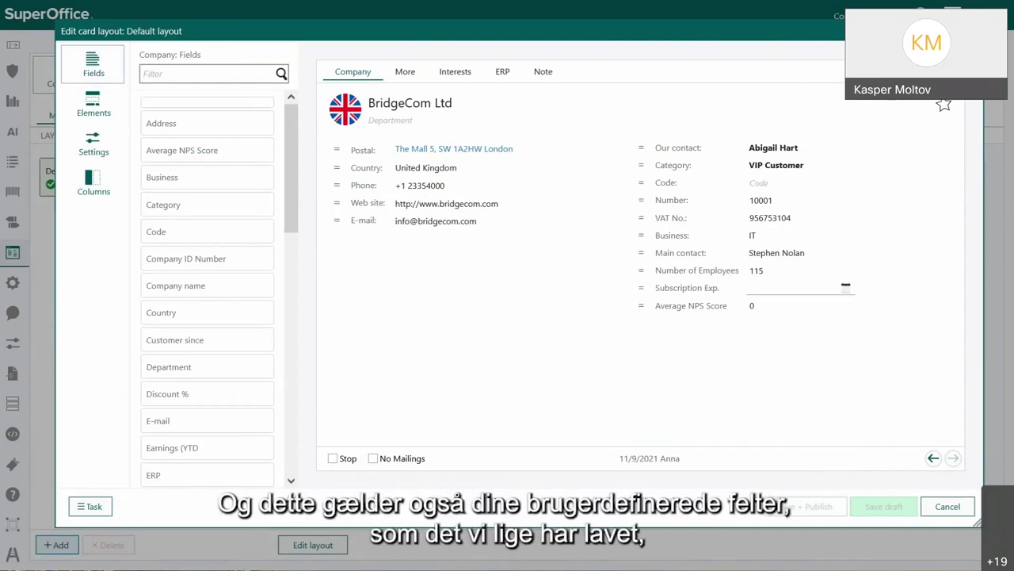
pyautogui.write('dis')
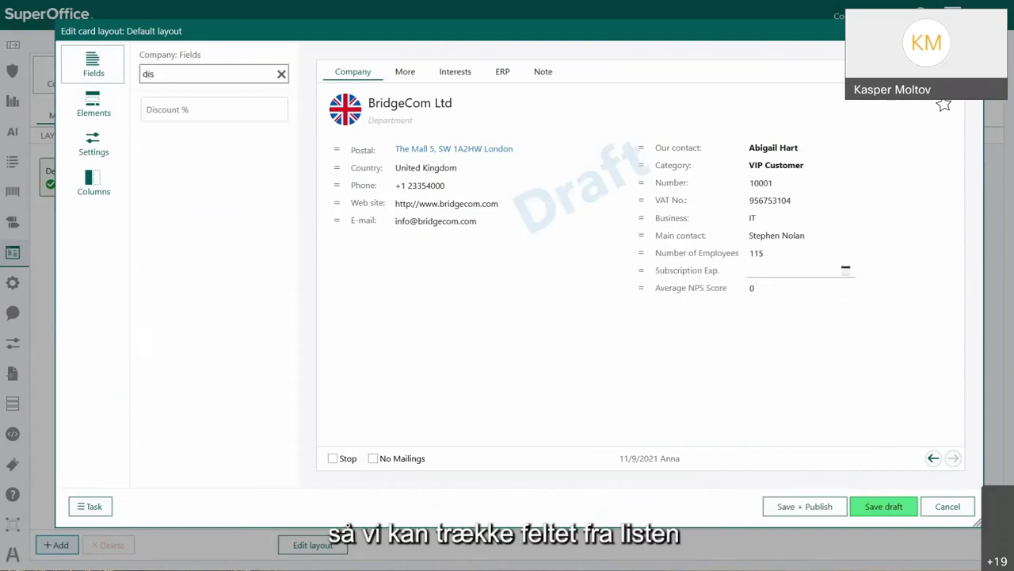
pyautogui.moveTo(205, 104); pyautogui.dragTo(655, 291)
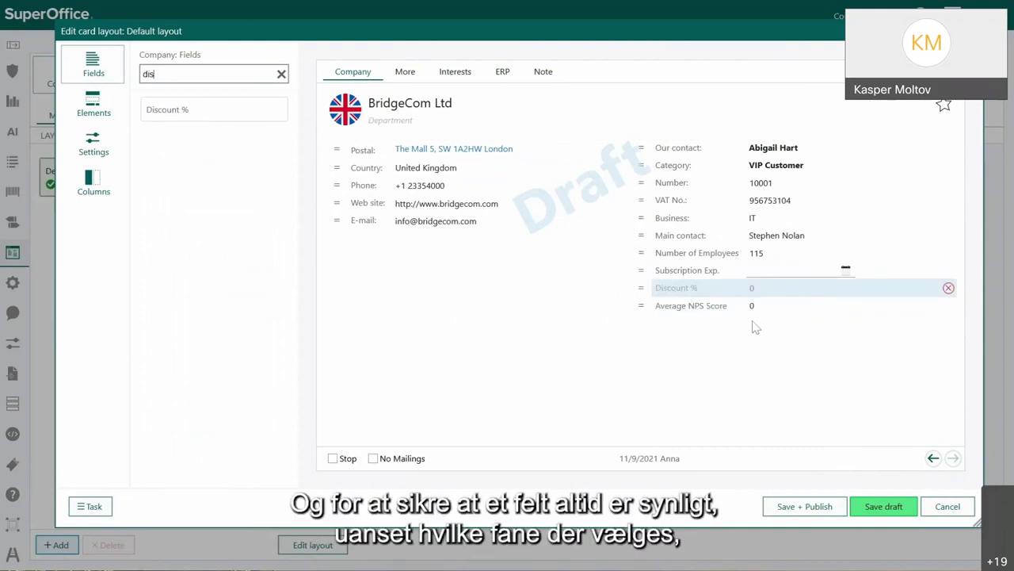
# - Move Discount % below Average NPS Score and from there to the More page, directly below Service Partner
pyautogui.moveTo(640, 288); pyautogui.dragTo(791, 291)
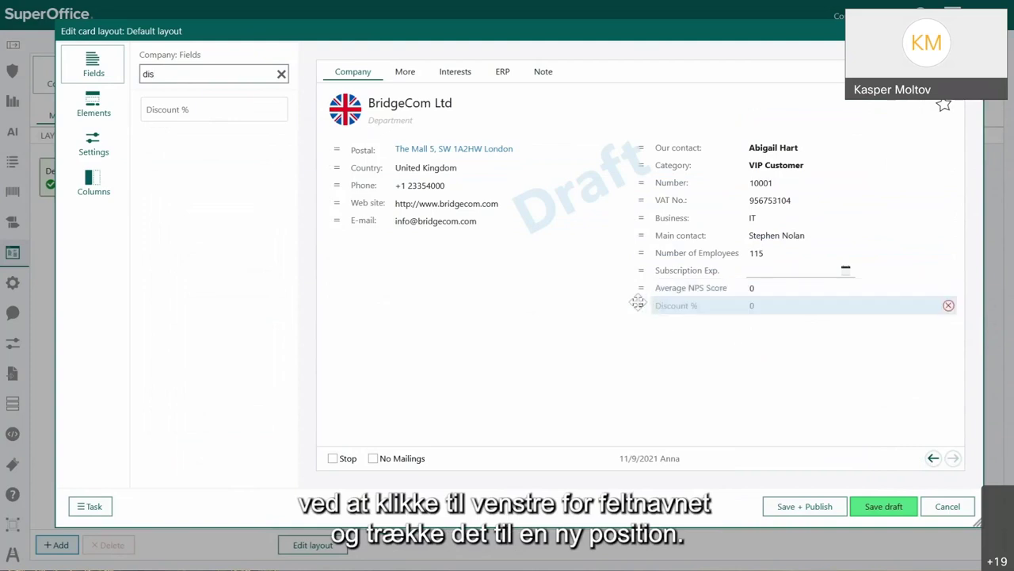
pyautogui.moveTo(642, 302); pyautogui.dragTo(379, 301)
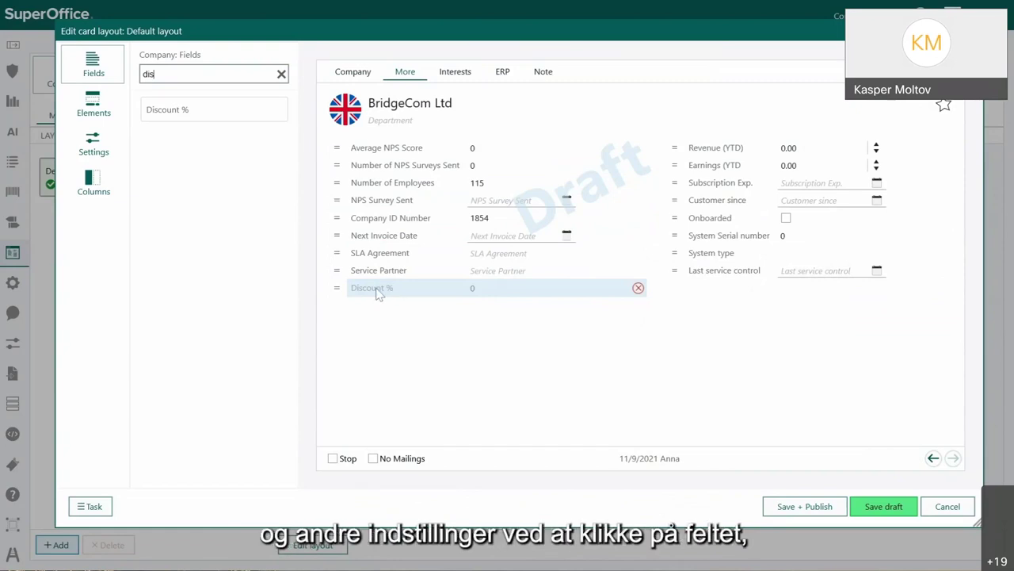
# - Format the Discount % field as bold, trying out the italic and hidden-label options and switching both off again
pyautogui.click(379, 292)
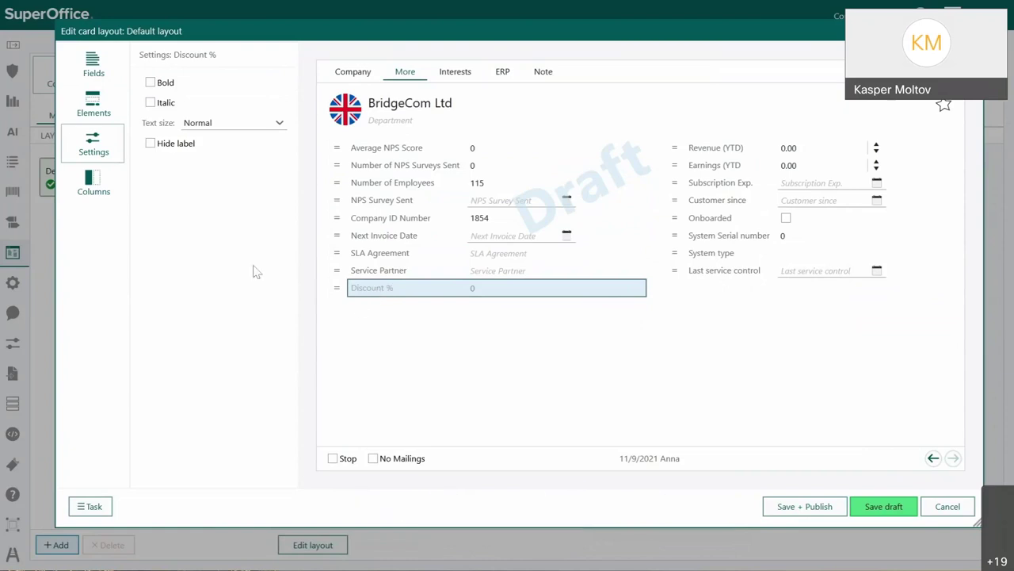
pyautogui.click(149, 82)
pyautogui.click(150, 102)
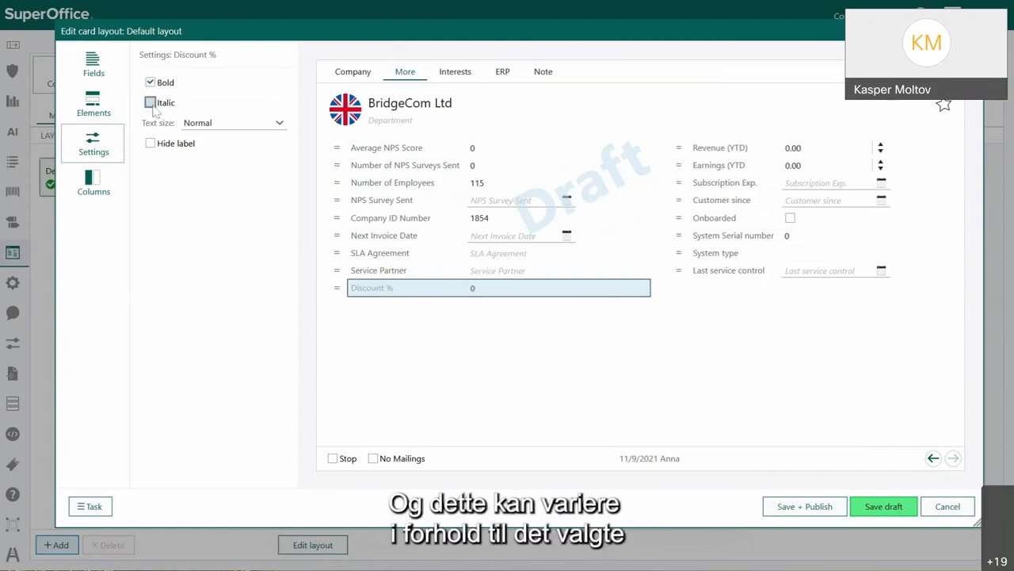
pyautogui.click(198, 126)
pyautogui.click(155, 220)
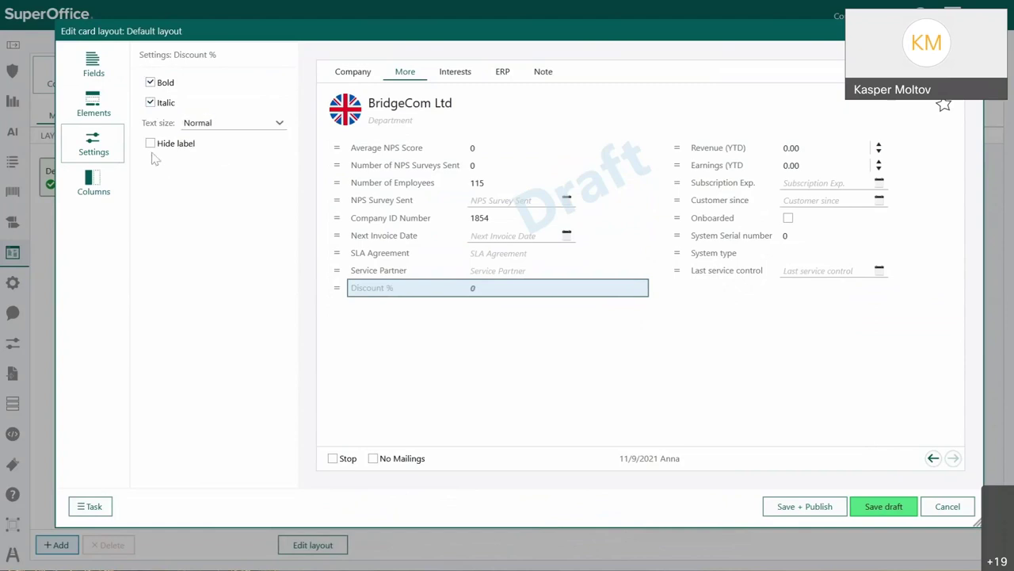
pyautogui.click(150, 144)
pyautogui.click(151, 144)
pyautogui.click(151, 102)
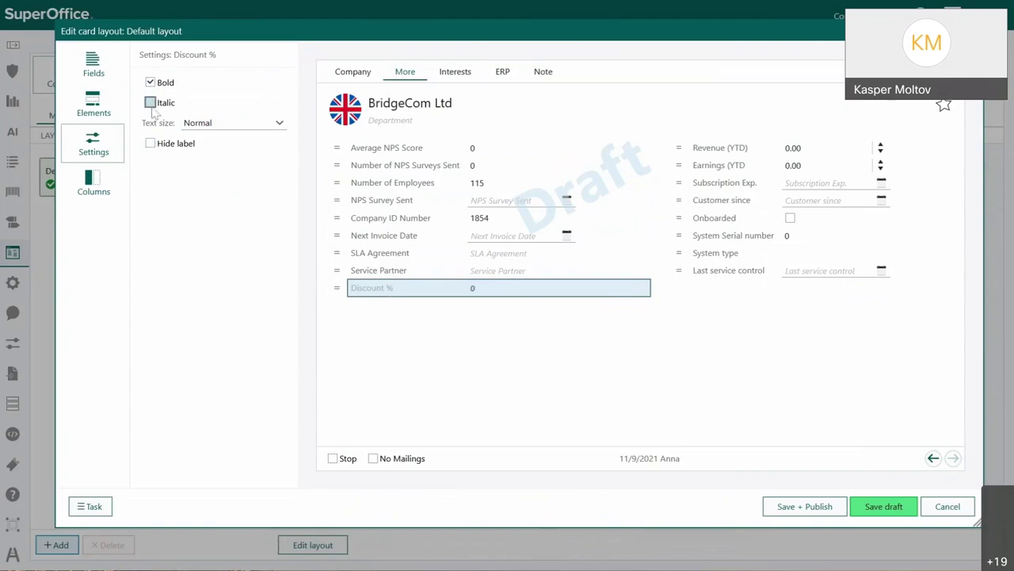
pyautogui.click(396, 382)
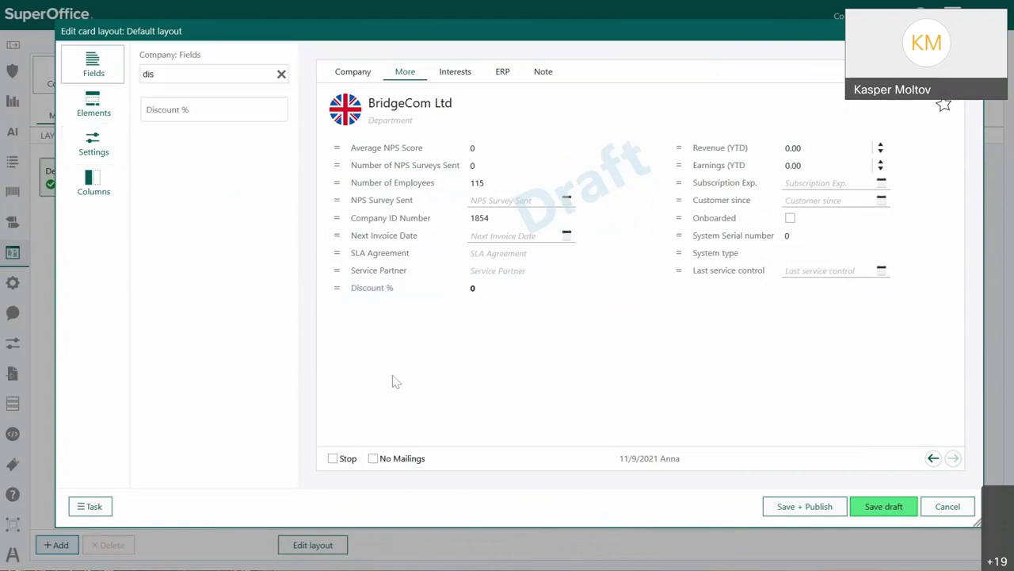
# - Filter the company fields for "single" and add Single interest to the Company page below Average NPS Score
pyautogui.click(281, 74)
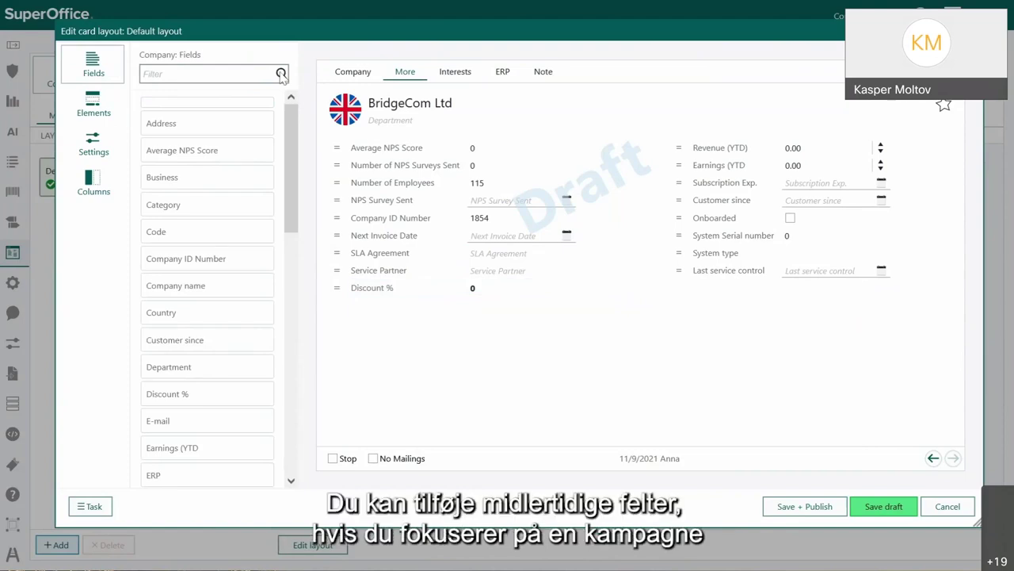
pyautogui.write('single')
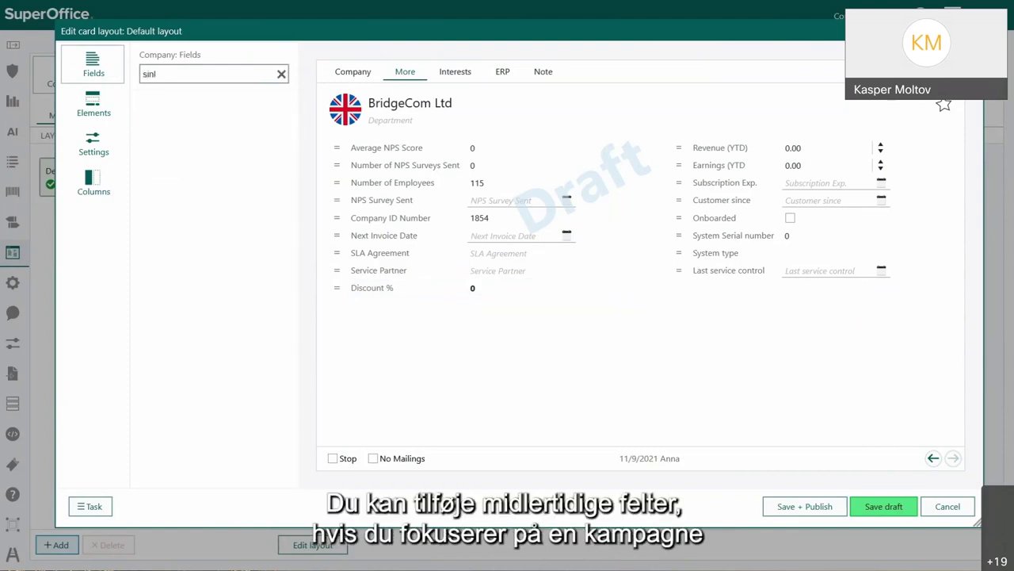
pyautogui.moveTo(176, 108); pyautogui.dragTo(688, 305)
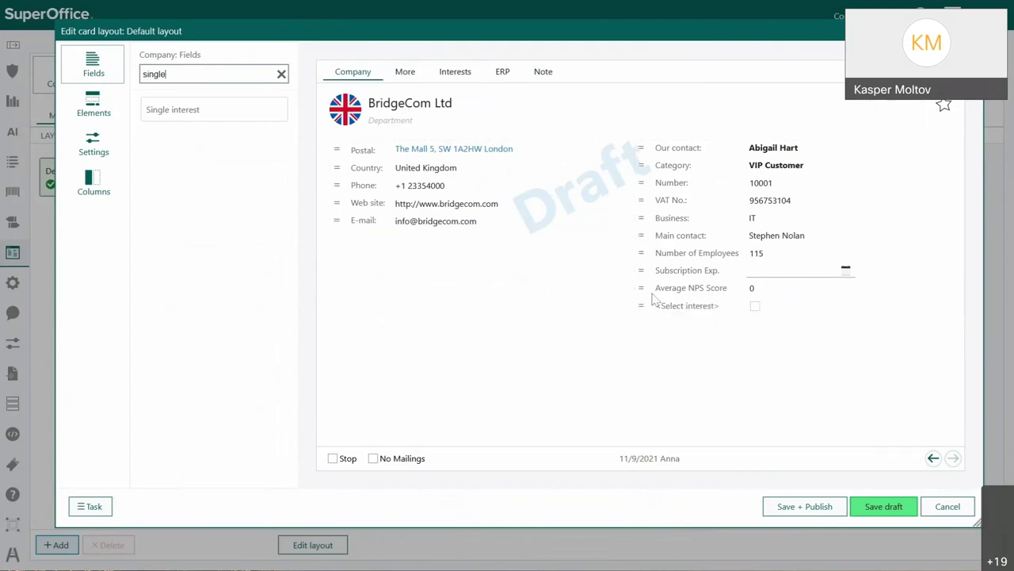
# - Set the new single interest field to the interest VIP campaign 2022
pyautogui.click(701, 310)
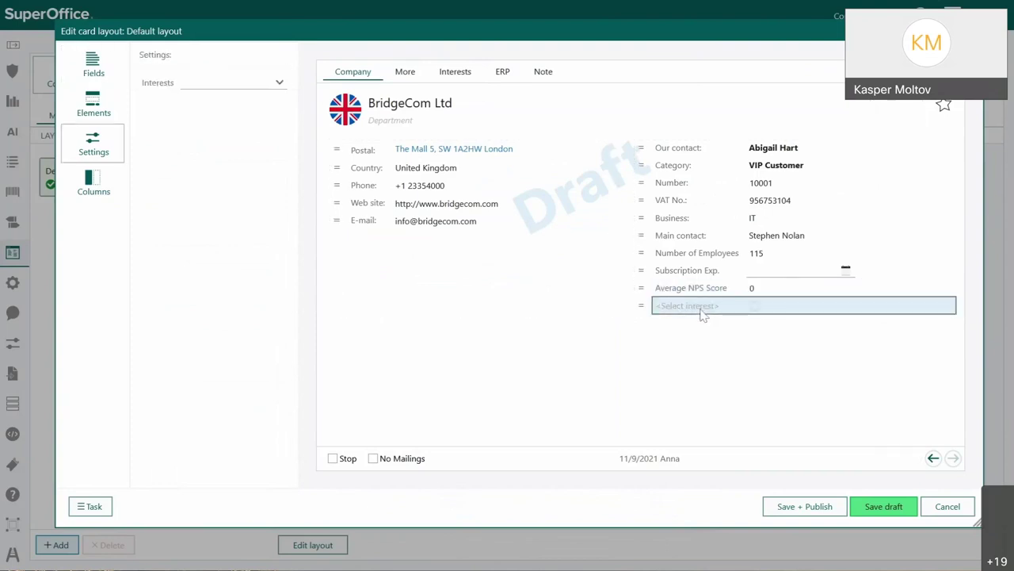
pyautogui.click(248, 84)
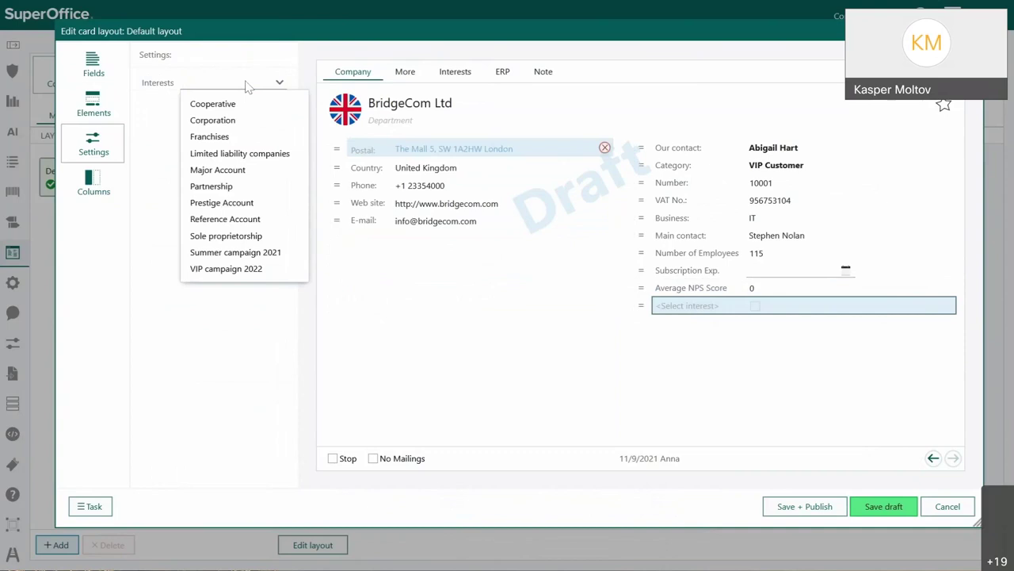
pyautogui.click(231, 269)
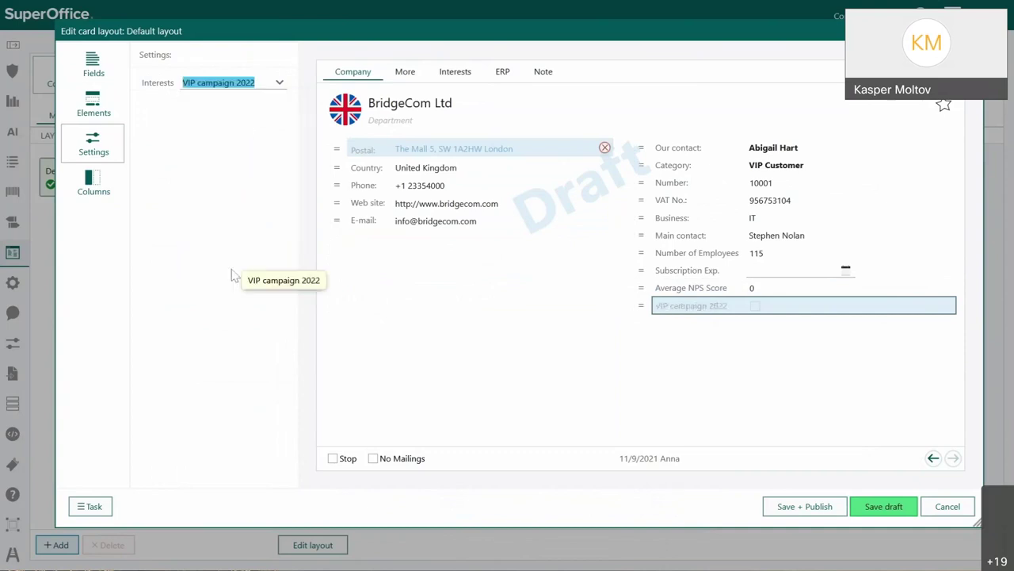
pyautogui.click(481, 323)
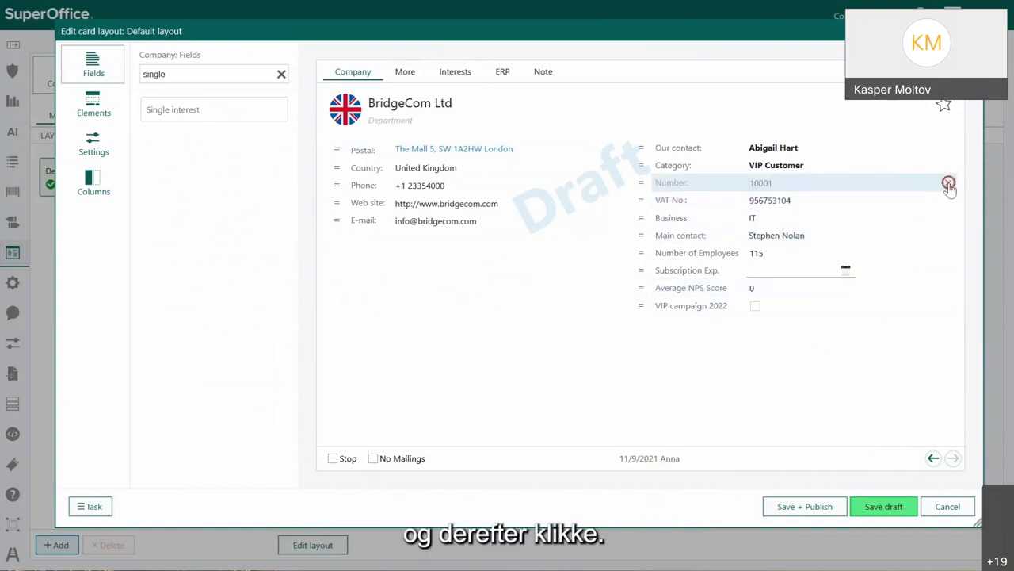
# - Remove the Number field from the Company page and take a look at the card's Note page
pyautogui.click(949, 183)
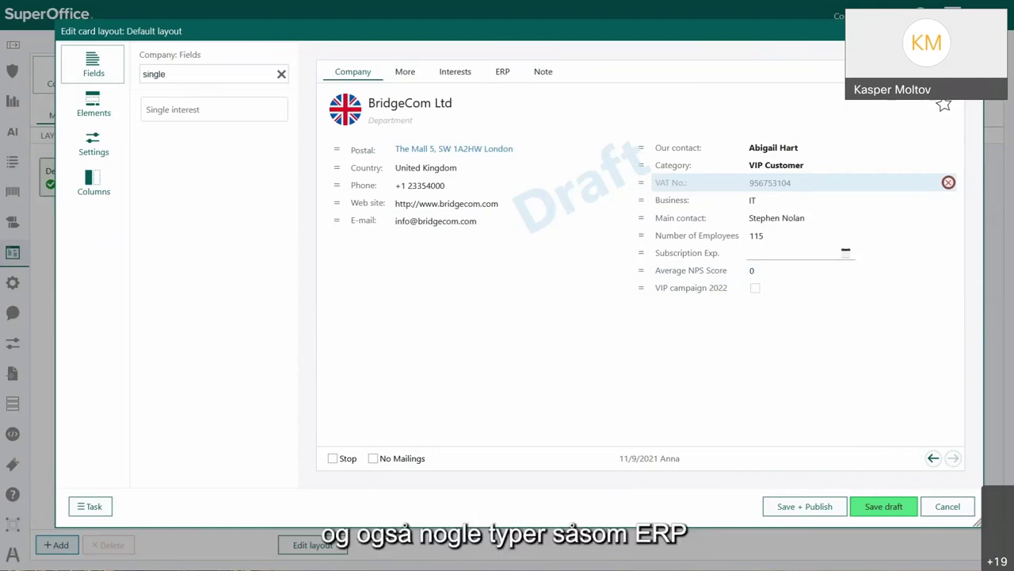
pyautogui.click(543, 73)
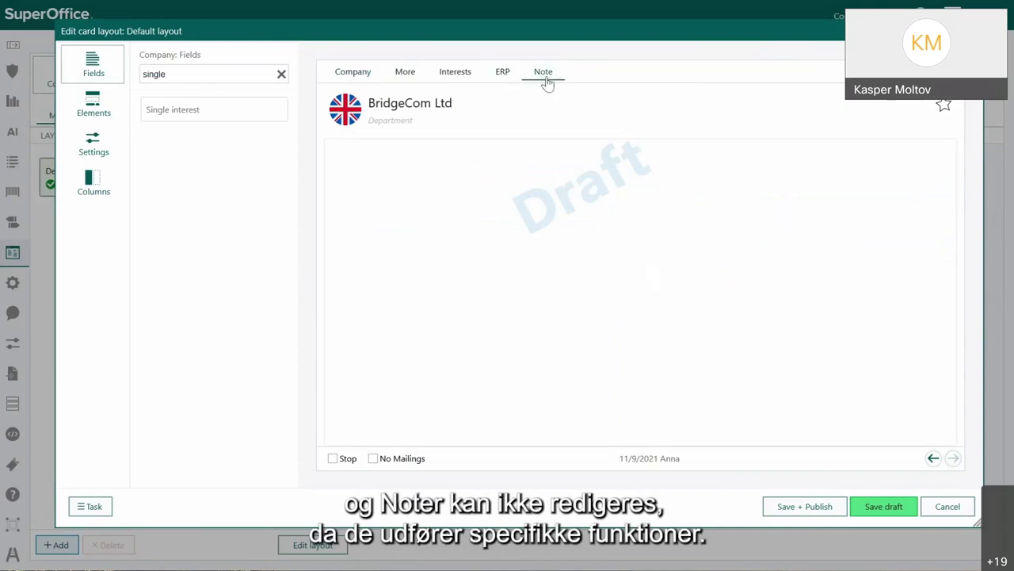
pyautogui.click(337, 79)
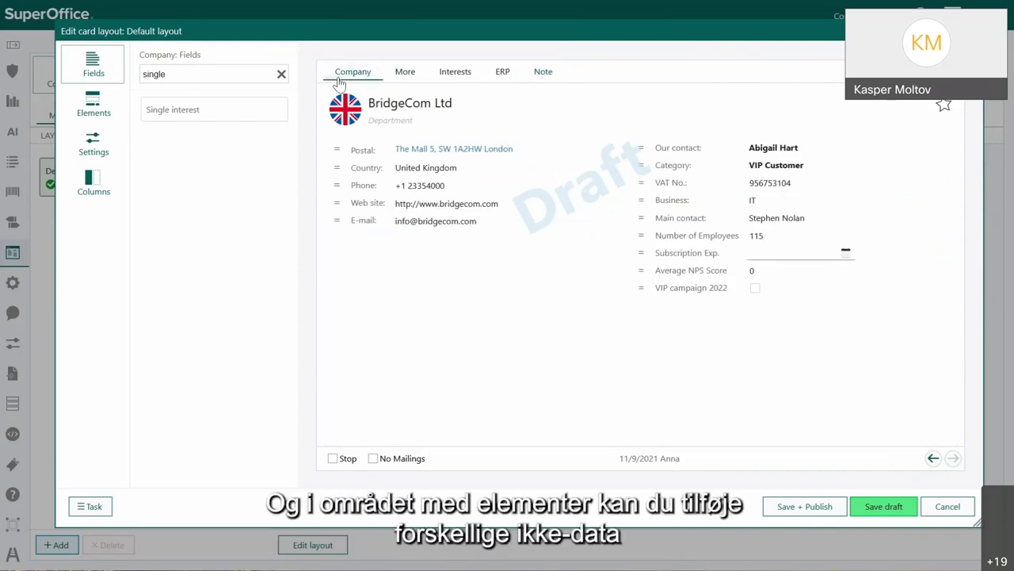
# - Add a label above Average NPS Score on the More page and name it "Net Promoter Score"
pyautogui.click(84, 103)
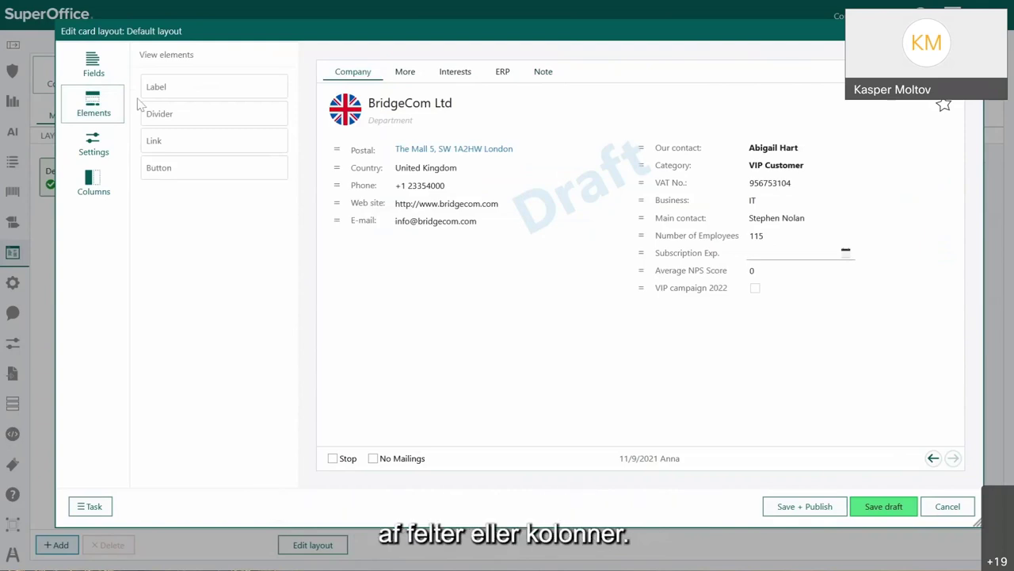
pyautogui.moveTo(168, 93); pyautogui.dragTo(422, 149)
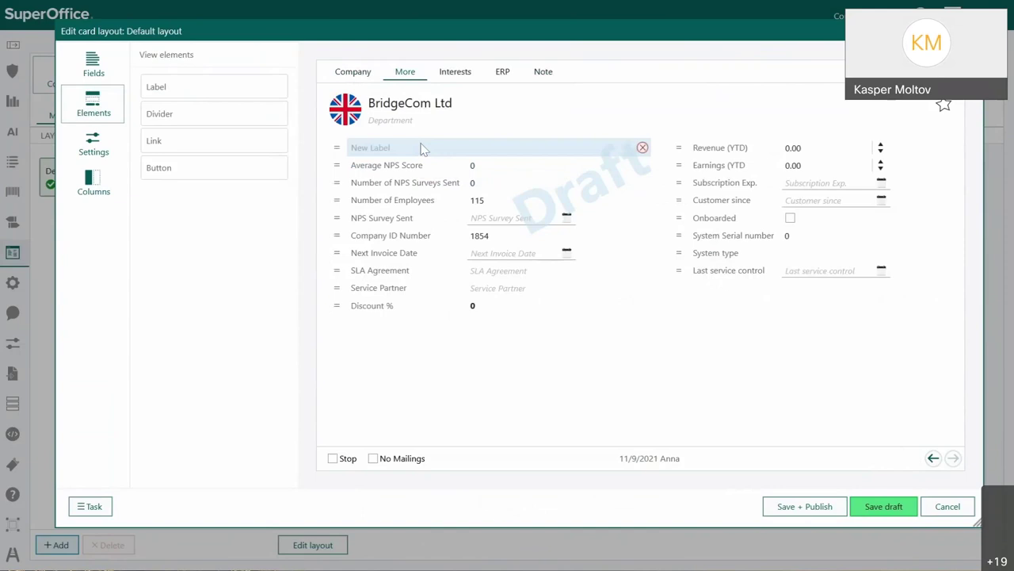
pyautogui.click(404, 149)
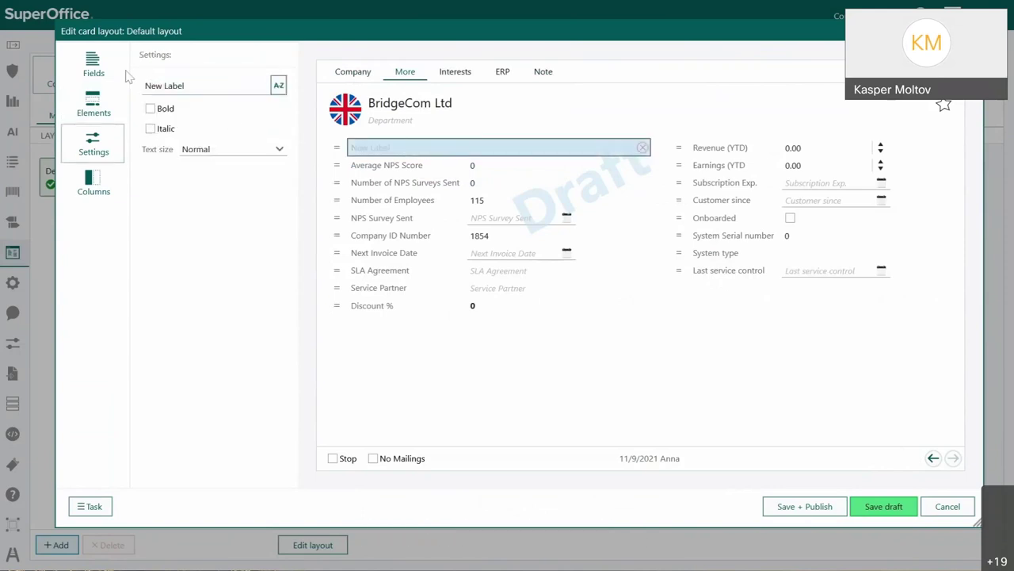
pyautogui.moveTo(185, 85); pyautogui.dragTo(144, 86)
pyautogui.write('Ne')
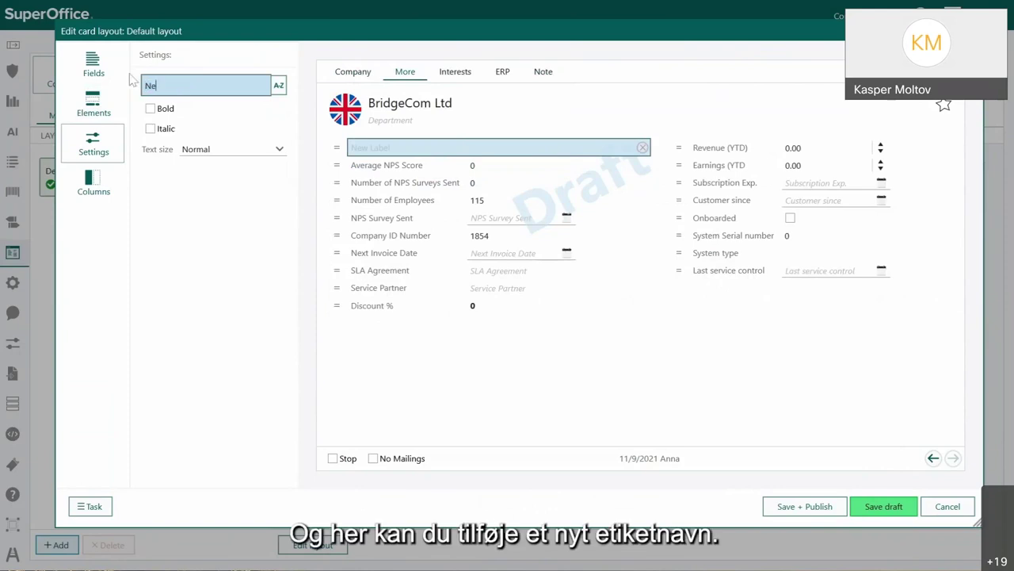
pyautogui.write('t Promoter Score')
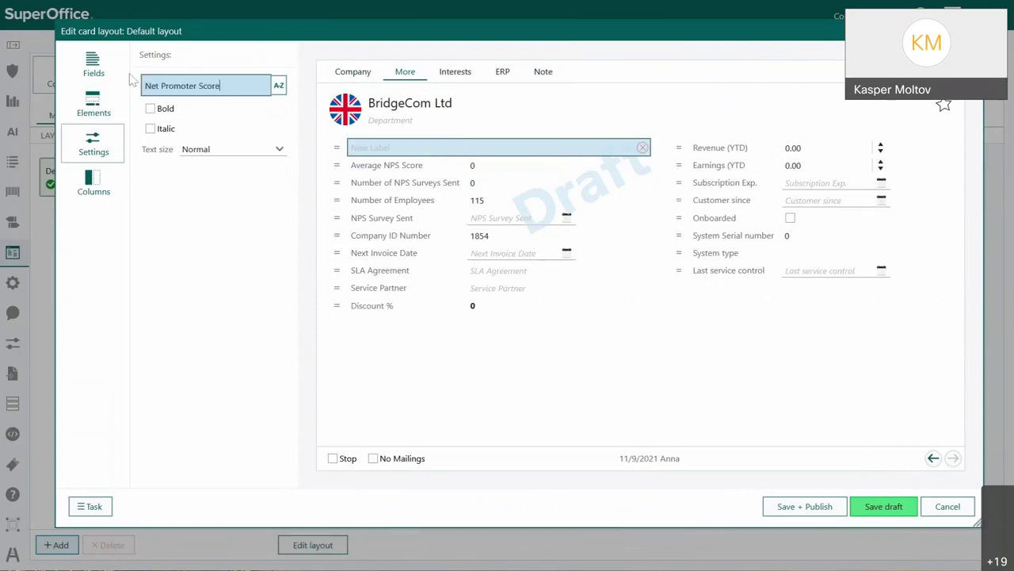
# - Check the language translations of the Net Promoter Score label and make the label bold
pyautogui.click(280, 86)
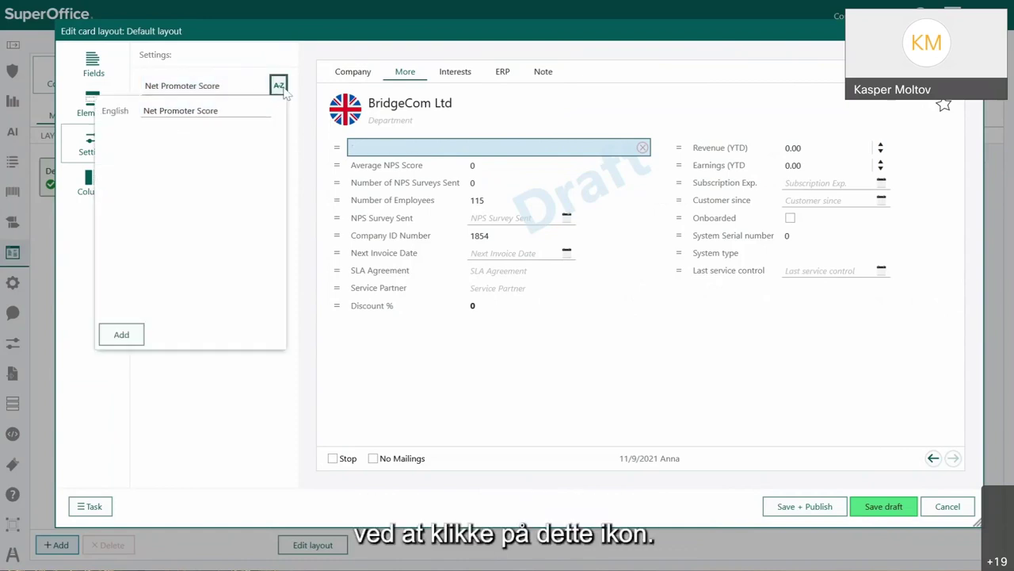
pyautogui.click(258, 385)
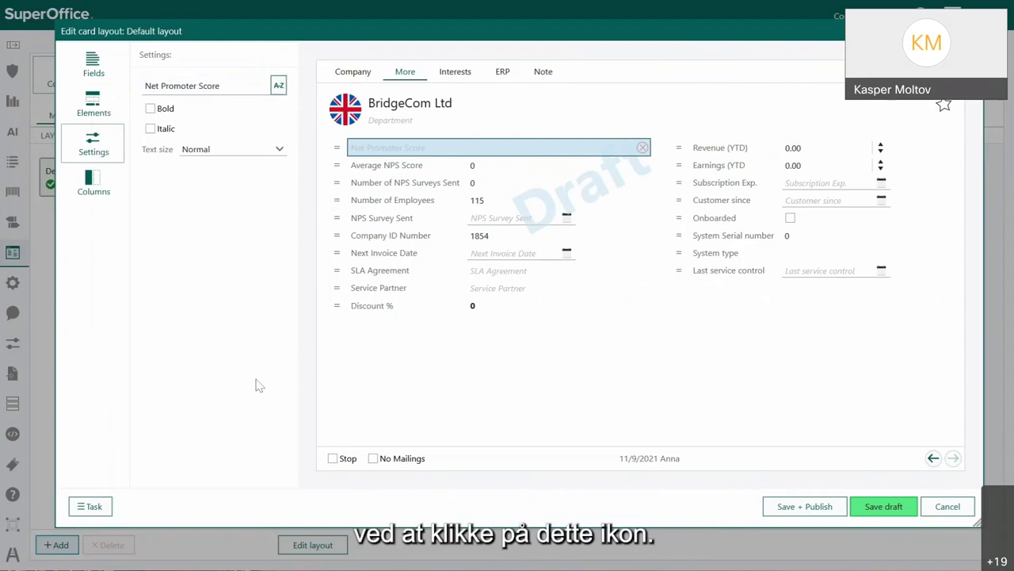
pyautogui.click(152, 110)
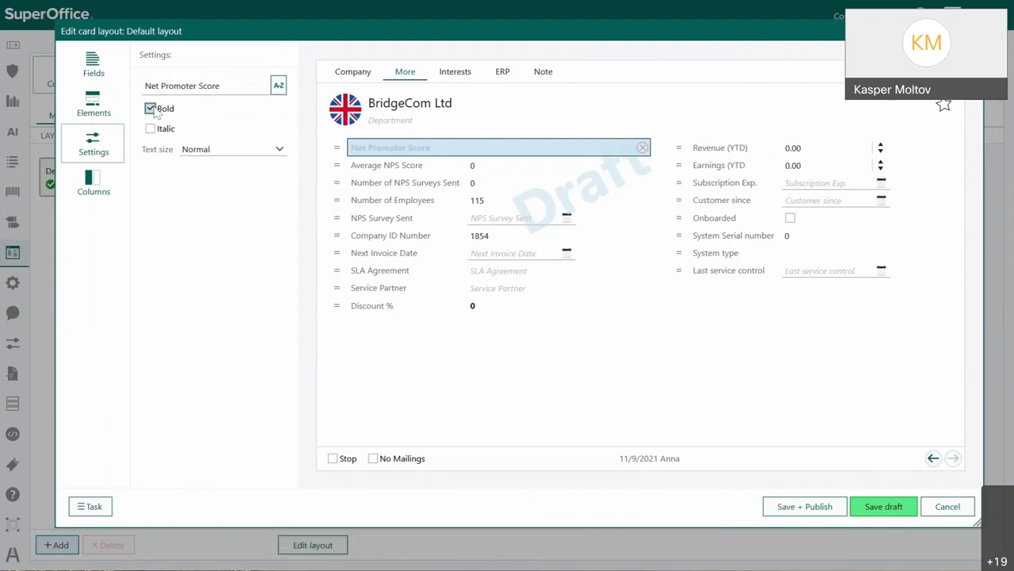
# - Add a divider between NPS Survey Sent and Company ID Number on the More page and set its spacer type to Line
pyautogui.click(94, 105)
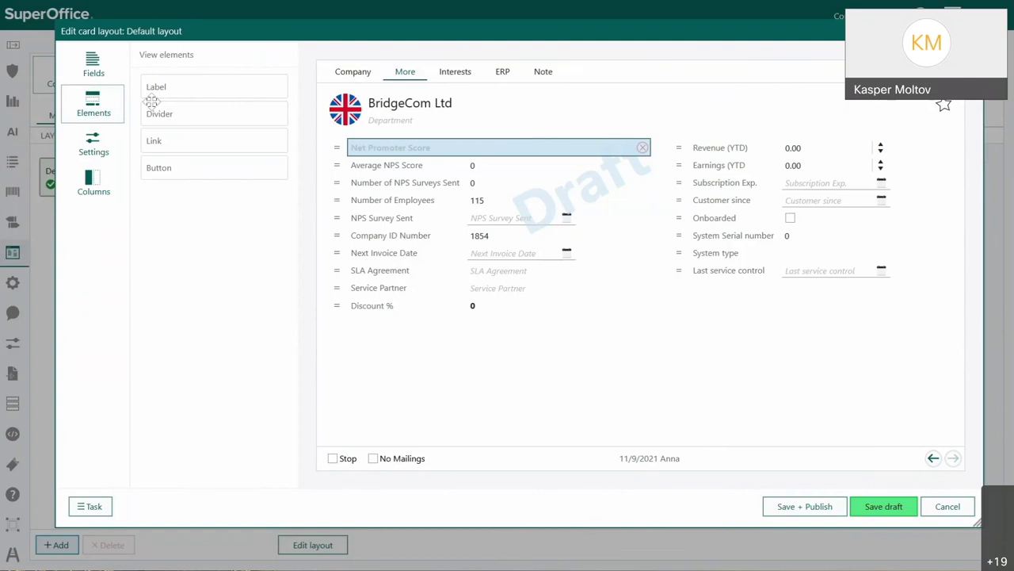
pyautogui.moveTo(220, 111); pyautogui.dragTo(461, 247)
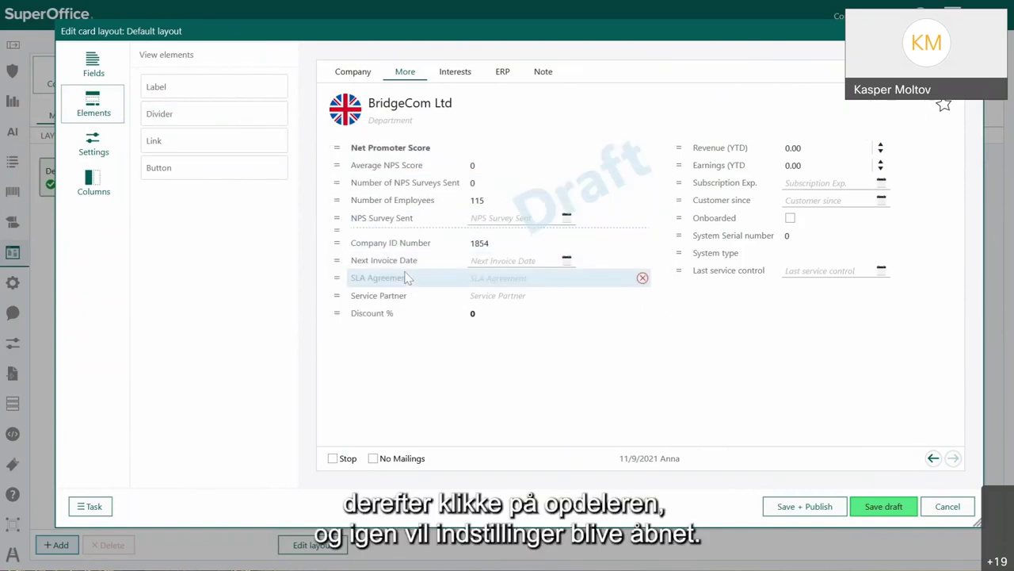
pyautogui.click(427, 233)
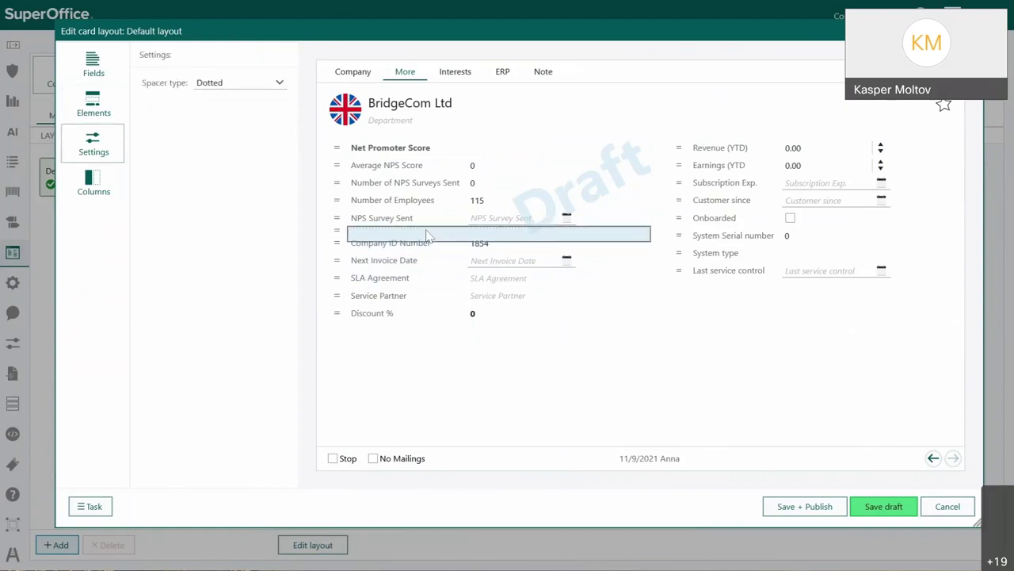
pyautogui.click(261, 87)
pyautogui.click(220, 120)
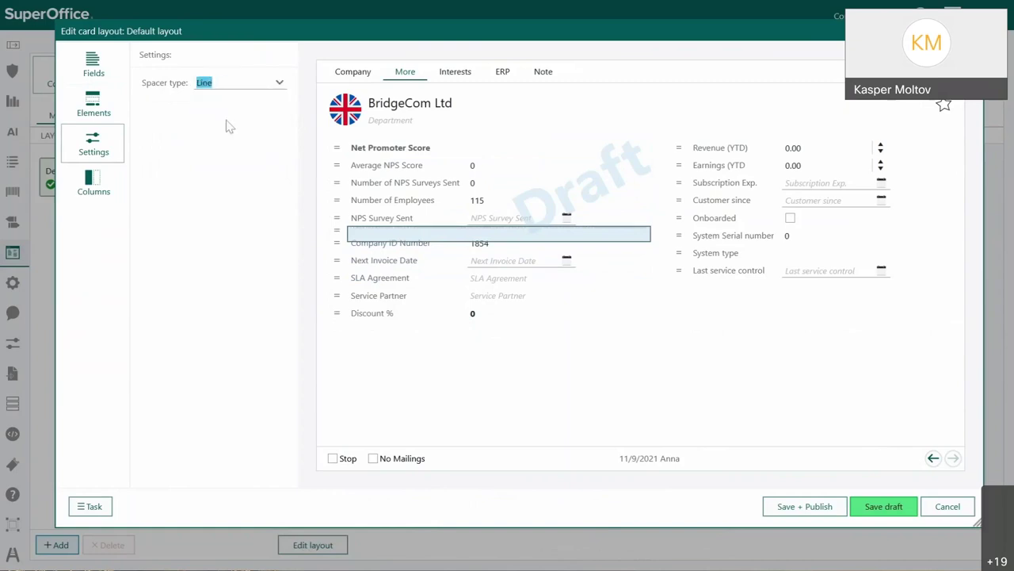
pyautogui.click(237, 82)
pyautogui.click(243, 133)
pyautogui.click(407, 408)
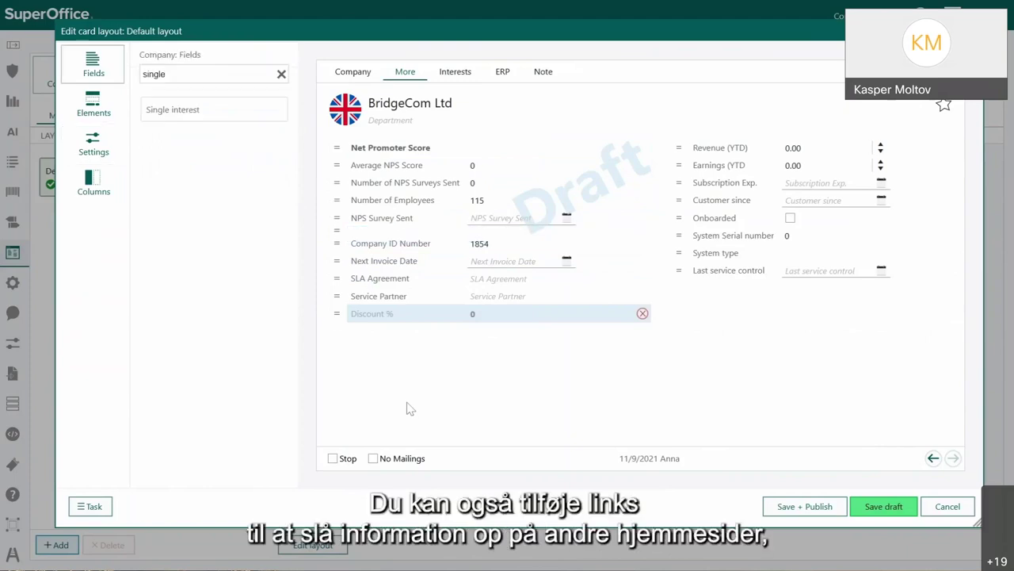
# - Add a link element to the card header beside the favourite star and name it "Link to LinkedIn profile"
pyautogui.click(93, 104)
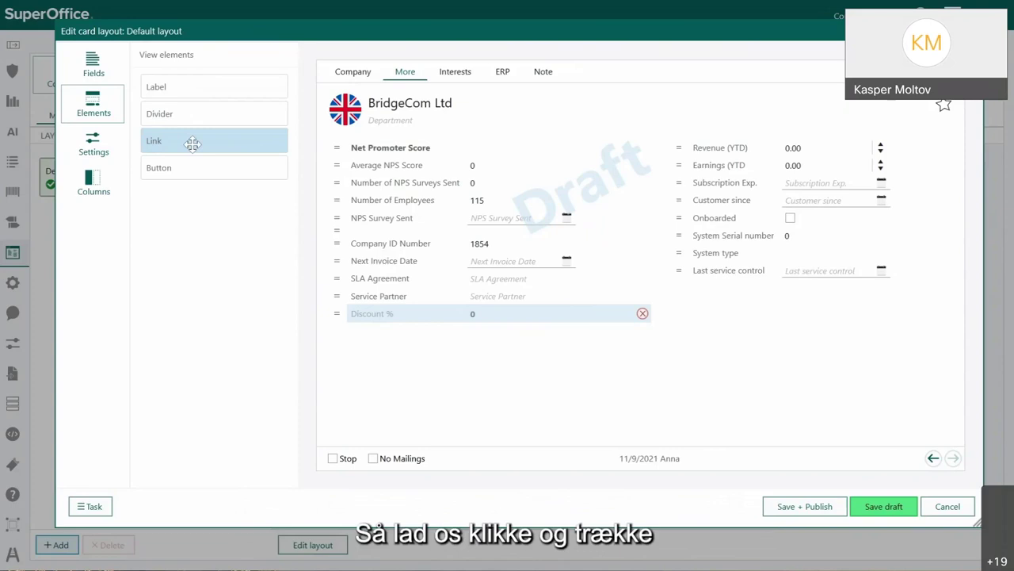
pyautogui.moveTo(193, 143); pyautogui.dragTo(901, 117)
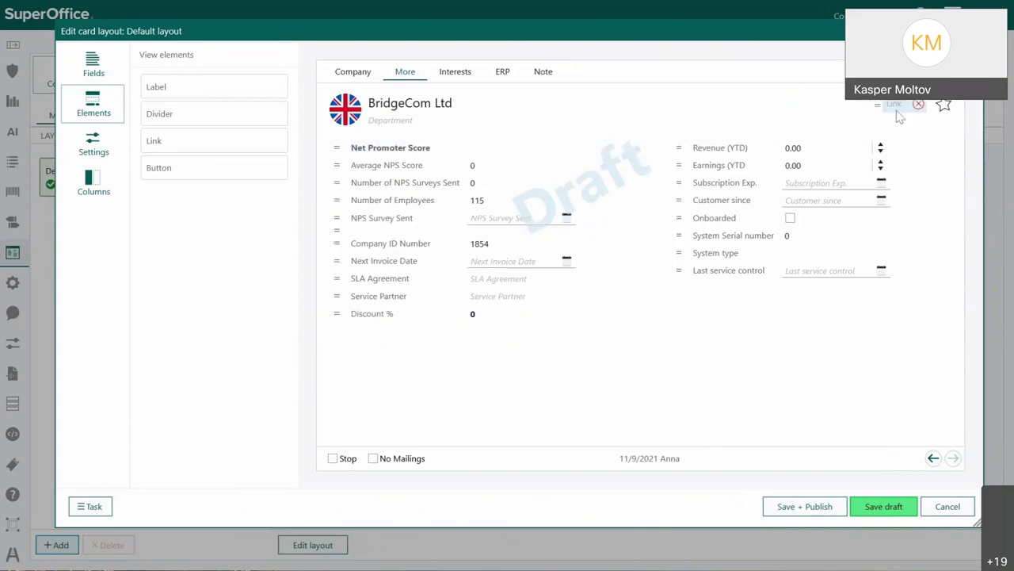
pyautogui.click(901, 111)
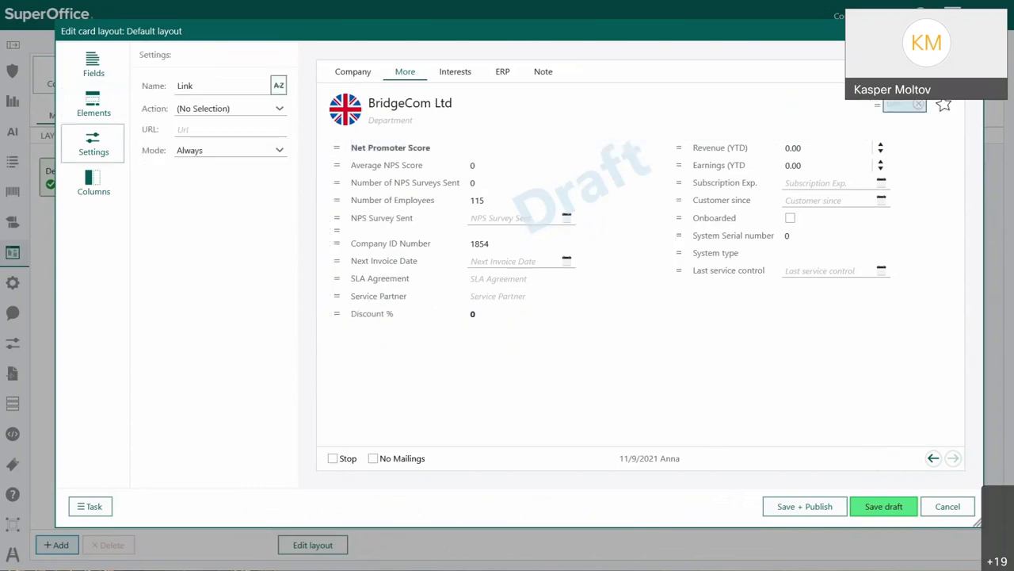
pyautogui.doubleClick(185, 86)
pyautogui.write('Link to ')
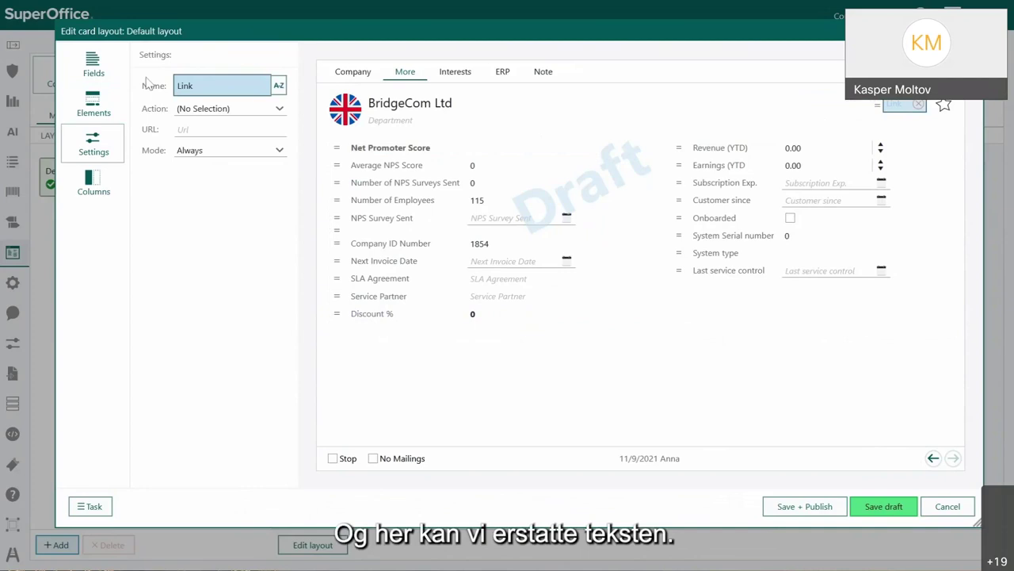
pyautogui.write('LinkedIn profile')
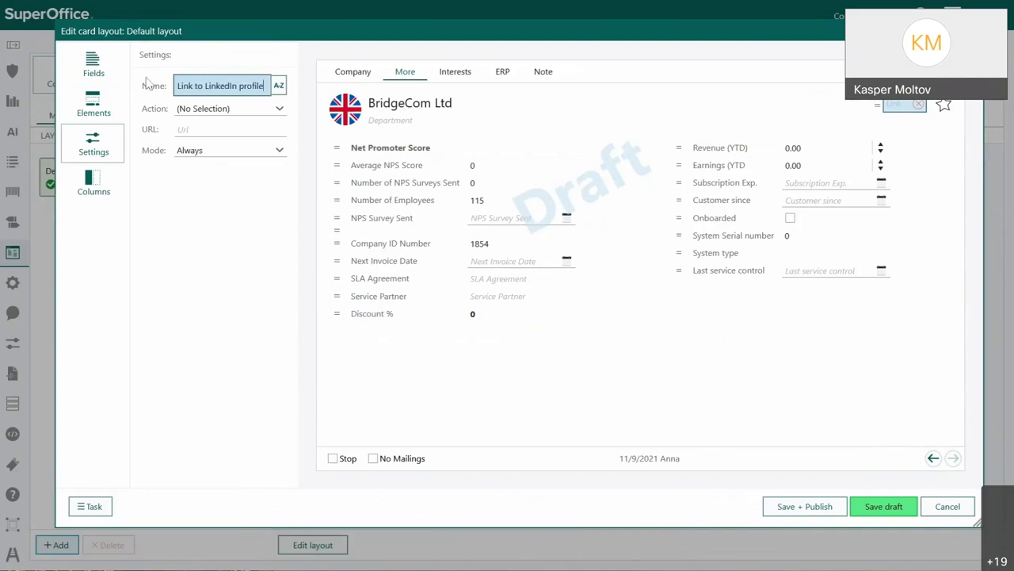
# - Set the LinkedIn link's action to Open website with the search URL ending in "?keywords=<name>", and keep its mode at Always
pyautogui.click(229, 109)
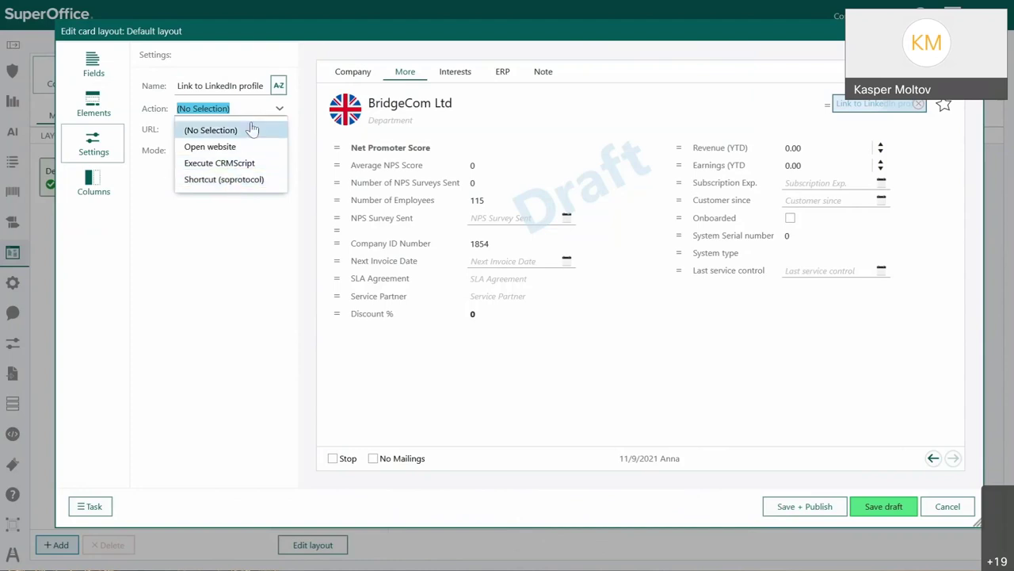
pyautogui.click(213, 146)
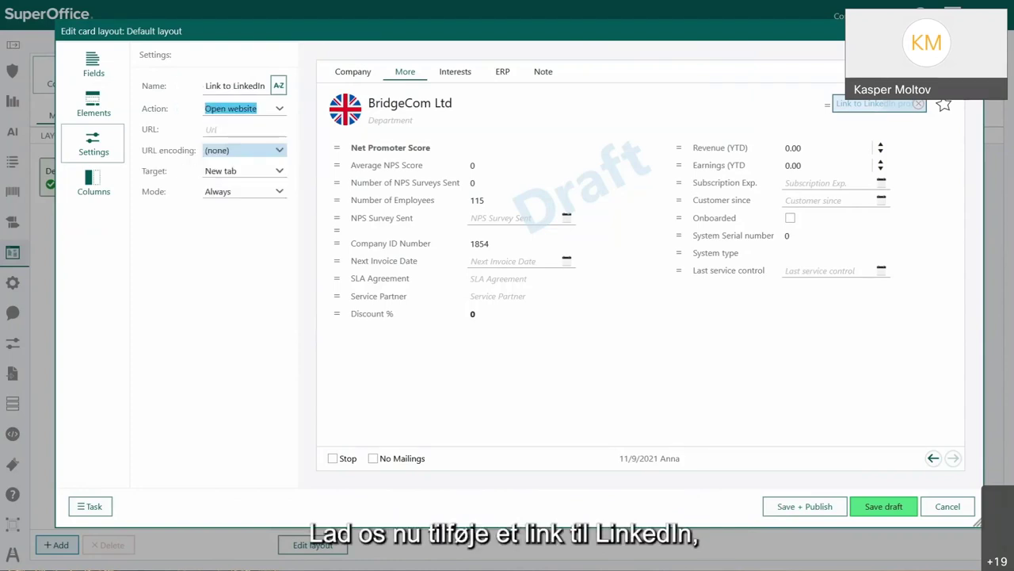
pyautogui.click(244, 129)
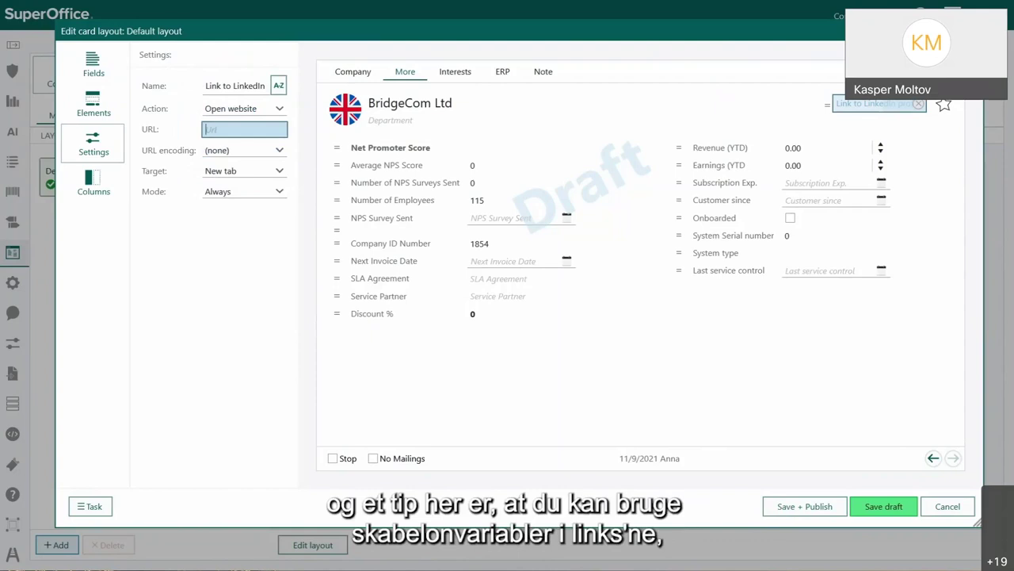
pyautogui.hotkey('ctrl', 'v')
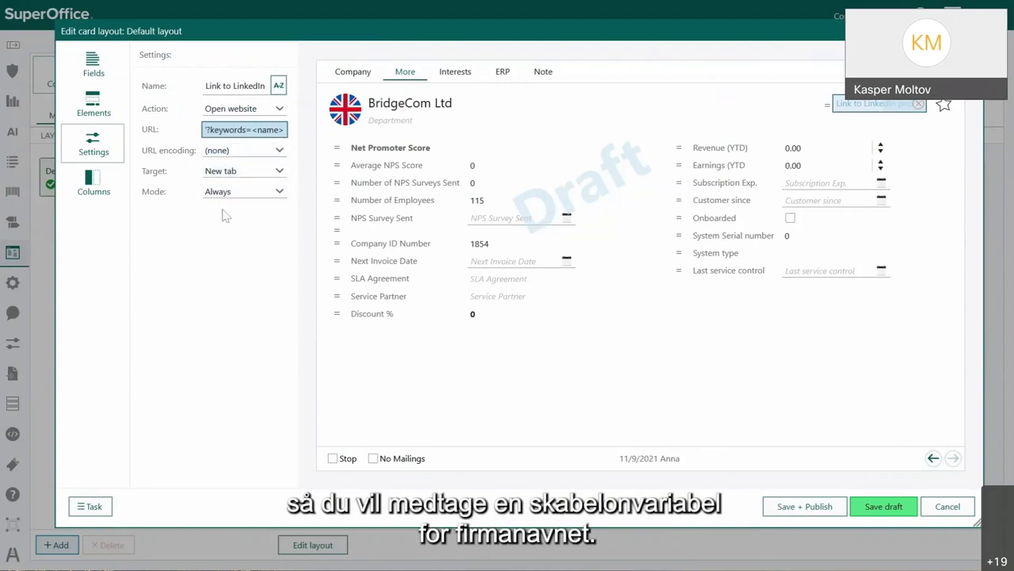
pyautogui.click(240, 192)
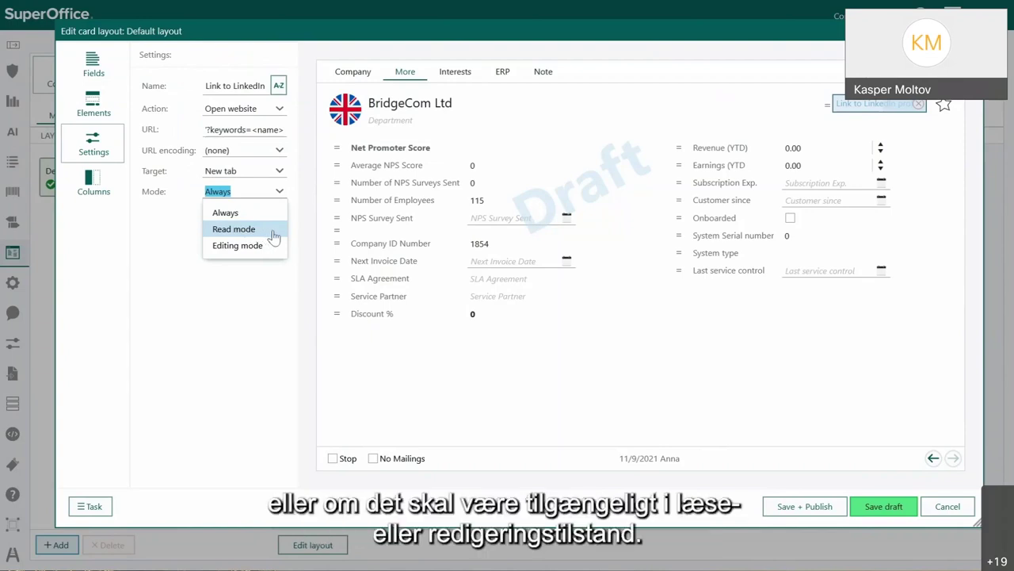
pyautogui.click(258, 307)
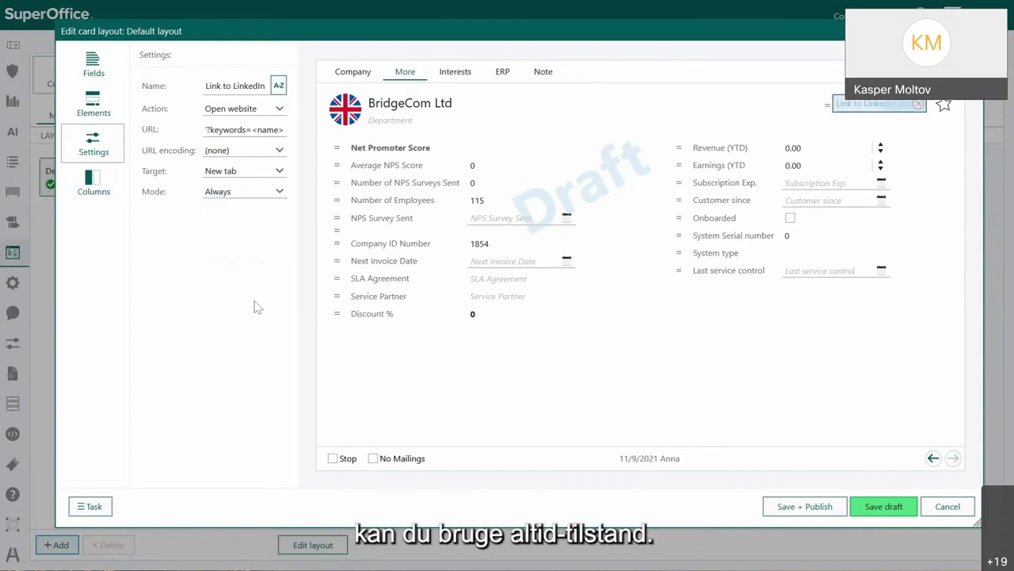
# - Try out a button below Discount % on the More page, looking at its style options before removing it
pyautogui.click(96, 111)
pyautogui.moveTo(172, 166); pyautogui.dragTo(364, 336)
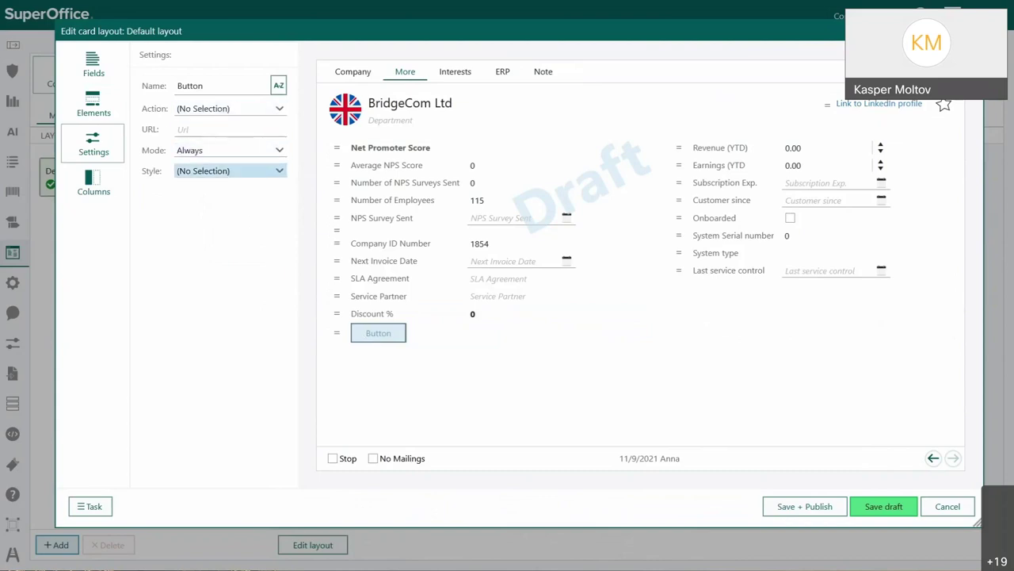
pyautogui.click(231, 171)
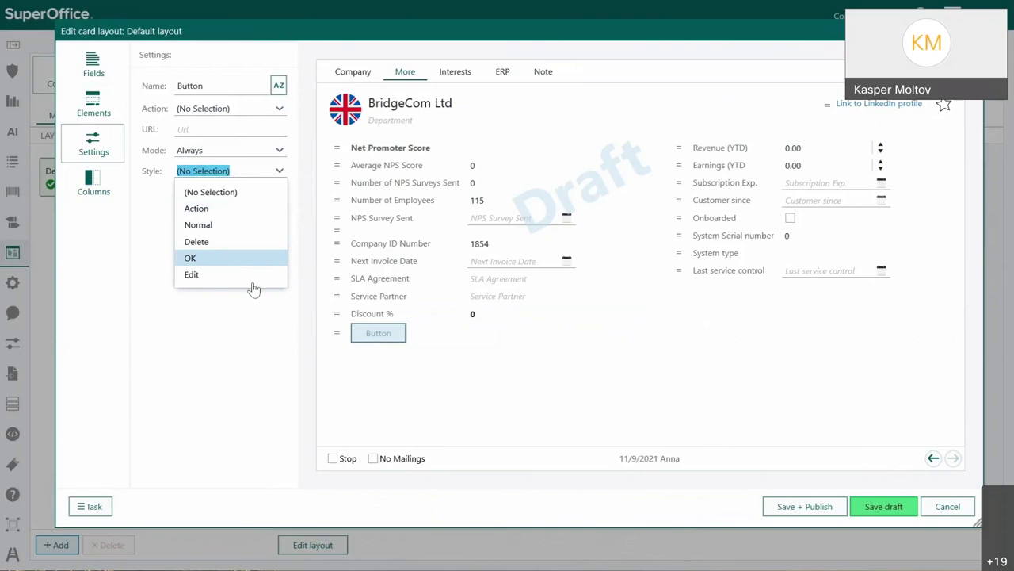
pyautogui.click(279, 331)
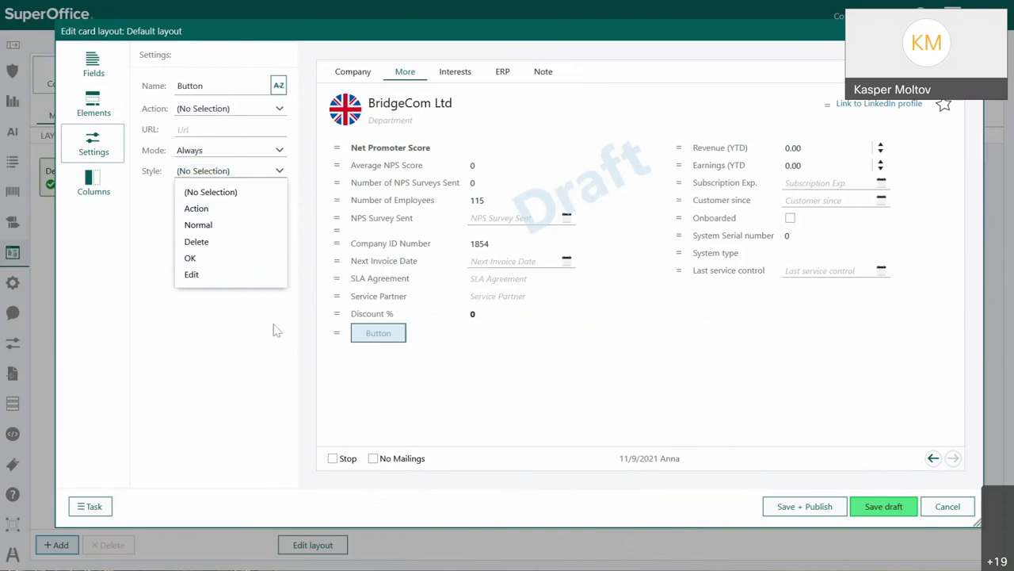
pyautogui.click(398, 332)
pyautogui.click(398, 333)
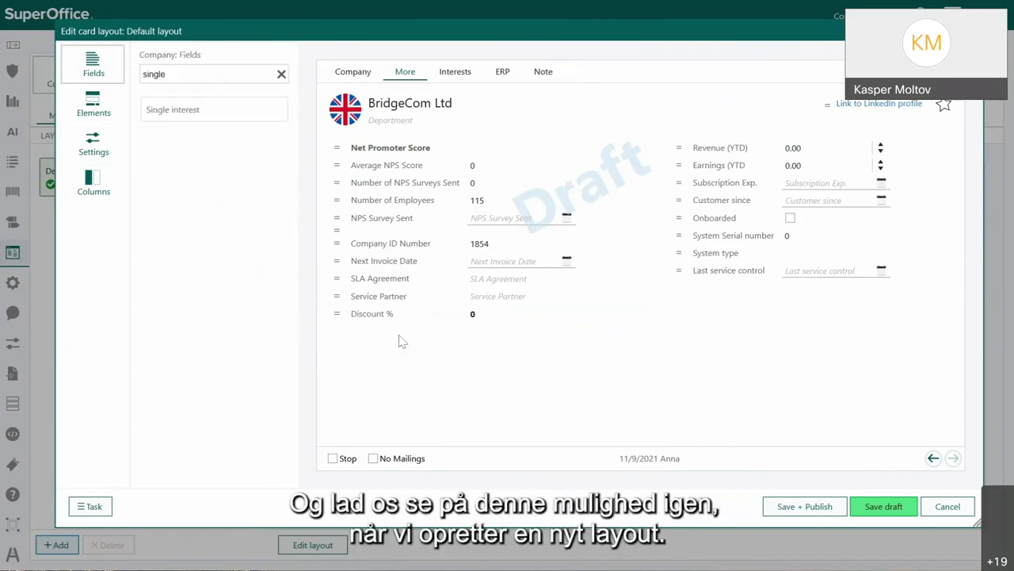
# - Try one, three and four columns on the More page, resize the layout window slightly and return to two columns
pyautogui.click(103, 179)
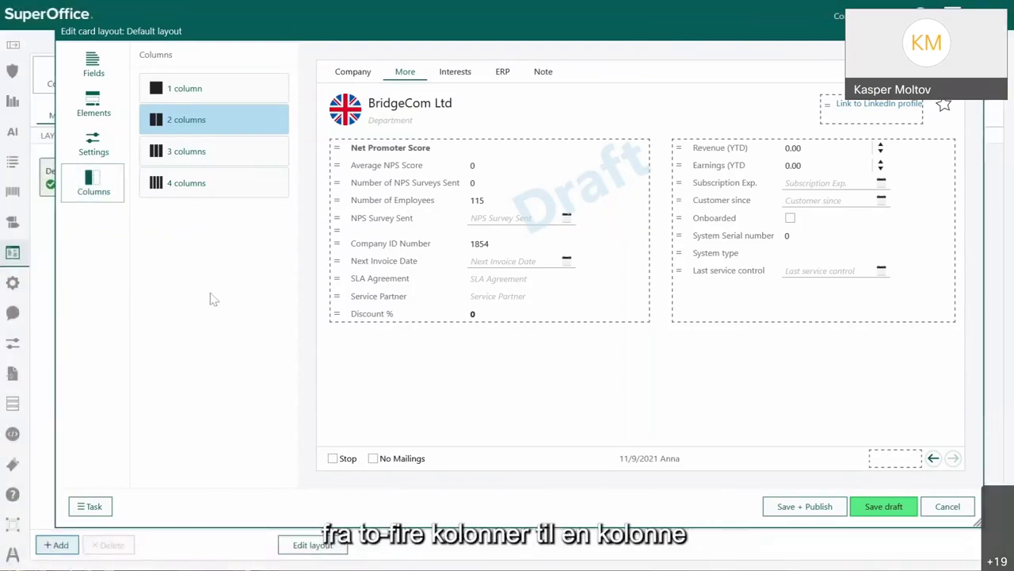
pyautogui.click(211, 99)
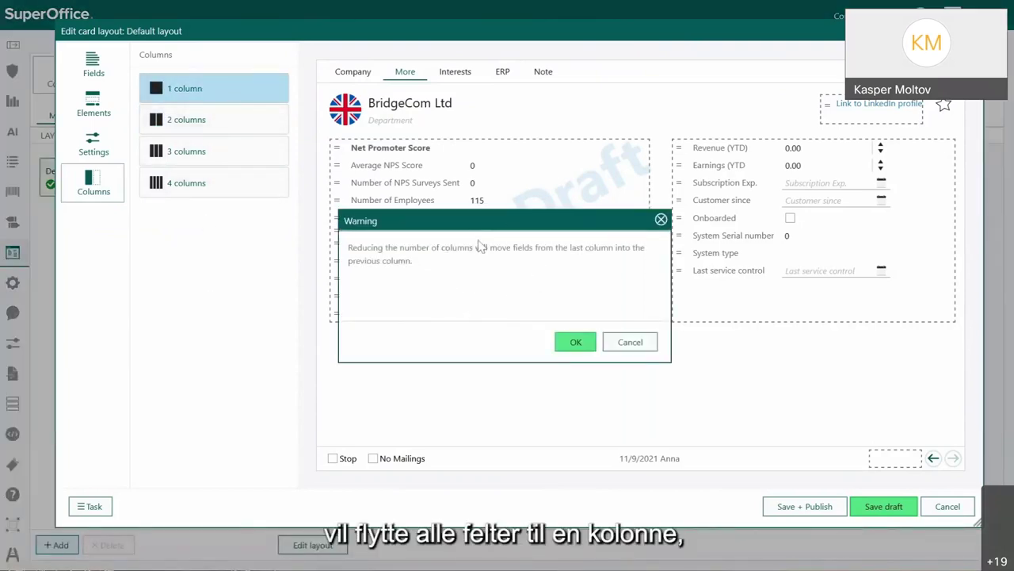
pyautogui.click(630, 342)
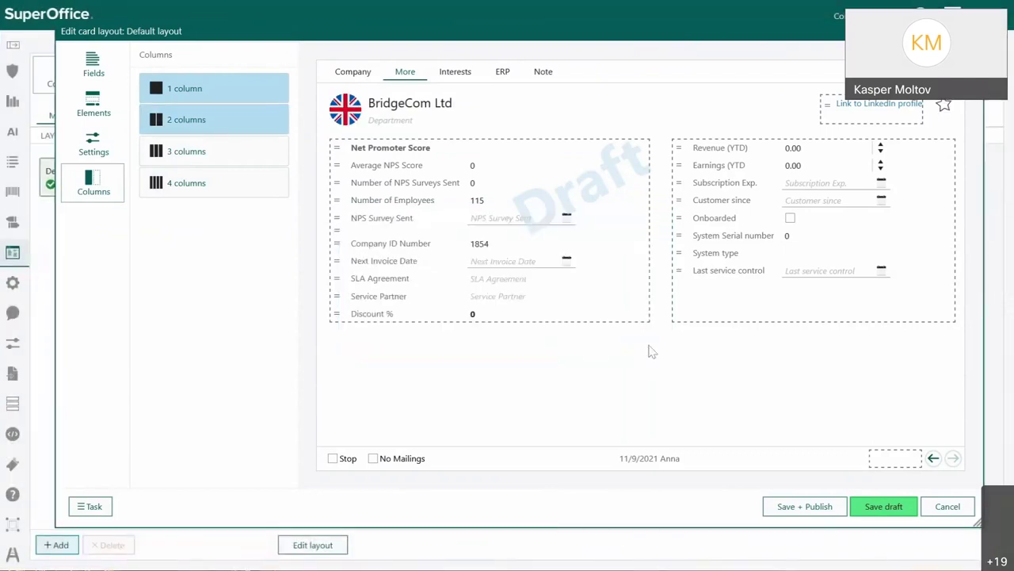
pyautogui.click(245, 152)
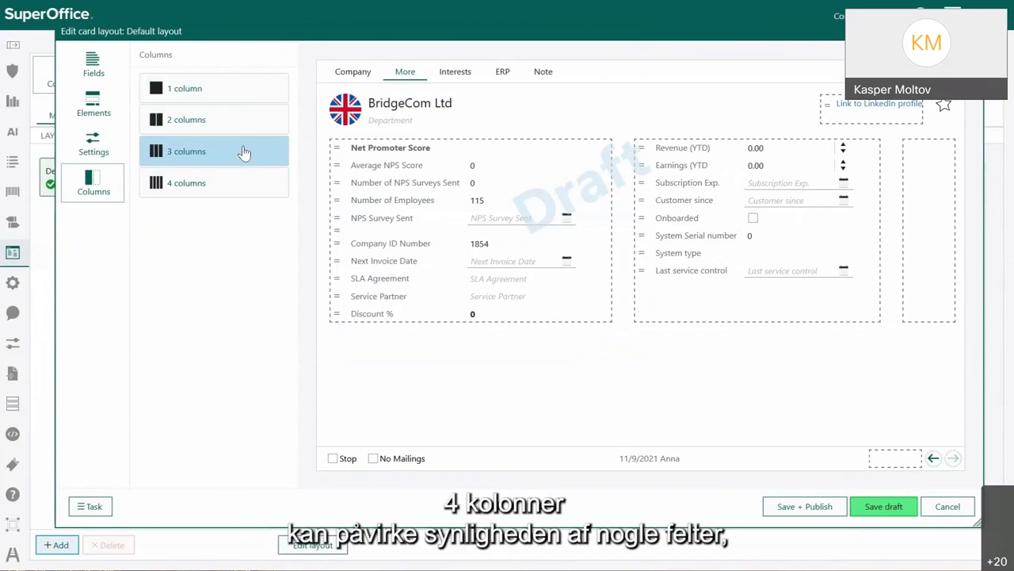
pyautogui.click(248, 184)
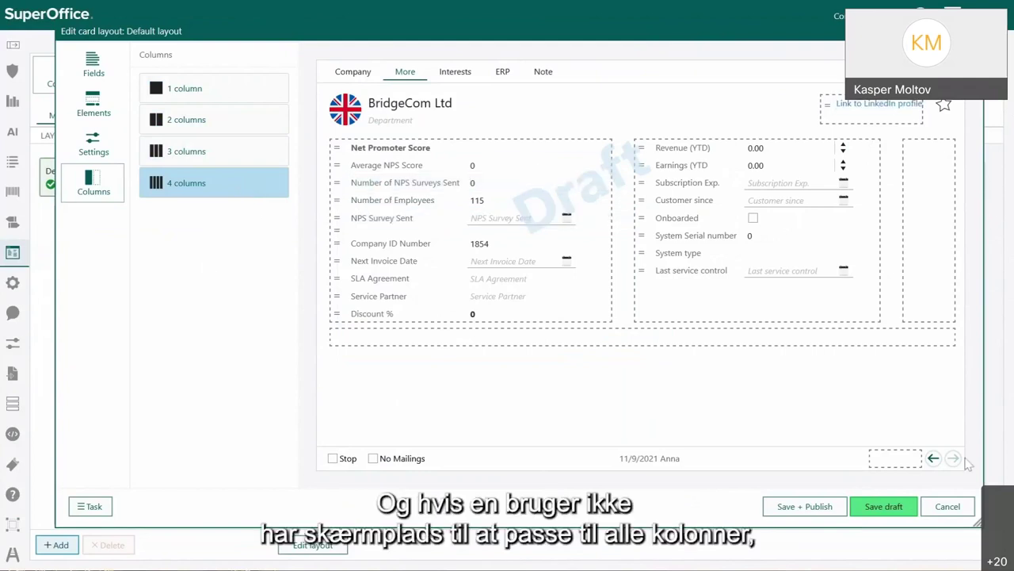
pyautogui.moveTo(978, 522)
pyautogui.mouseDown()
pyautogui.moveTo(756, 495)
pyautogui.moveTo(759, 559)
pyautogui.moveTo(860, 473)
pyautogui.moveTo(939, 481)
pyautogui.moveTo(969, 529)
pyautogui.mouseUp()
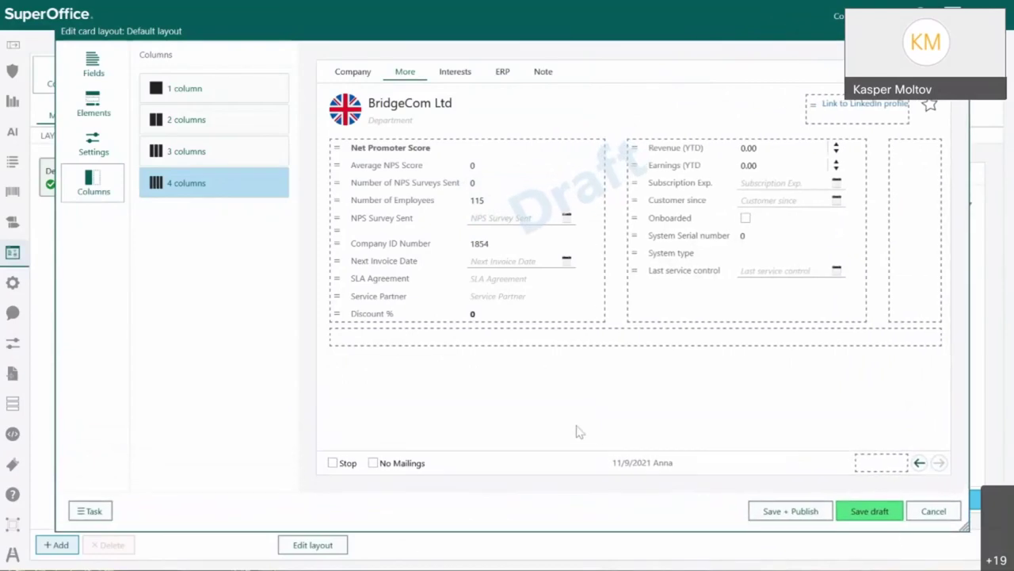
pyautogui.click(250, 134)
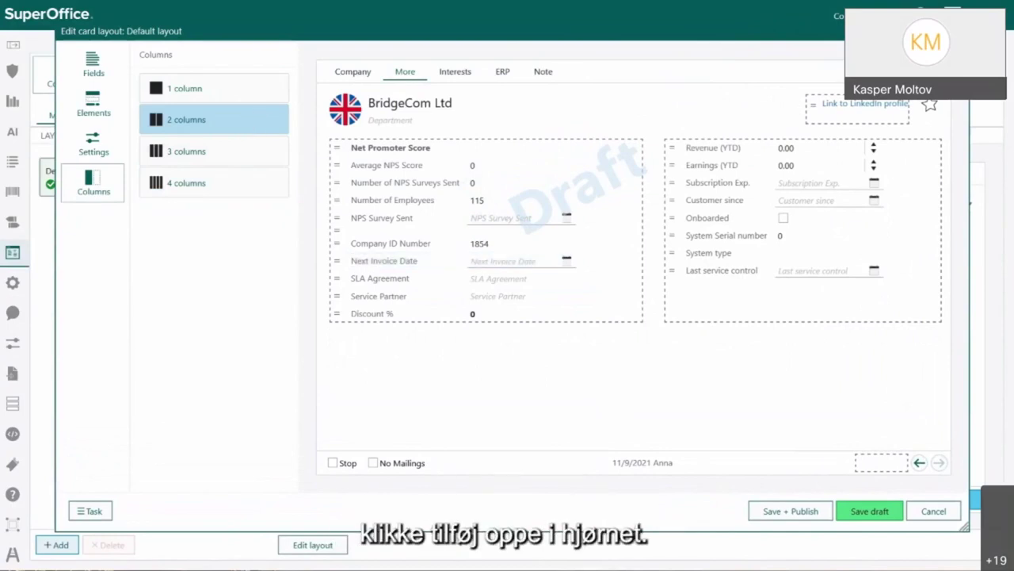
# - Add a new tab to the company card and title it "Agreement"
pyautogui.click(955, 72)
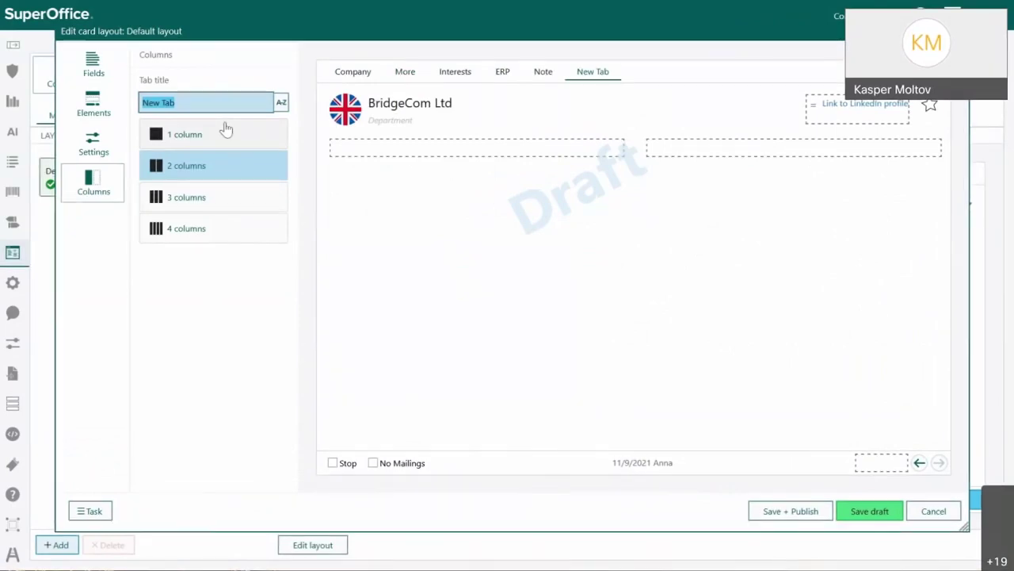
pyautogui.write('Agreement')
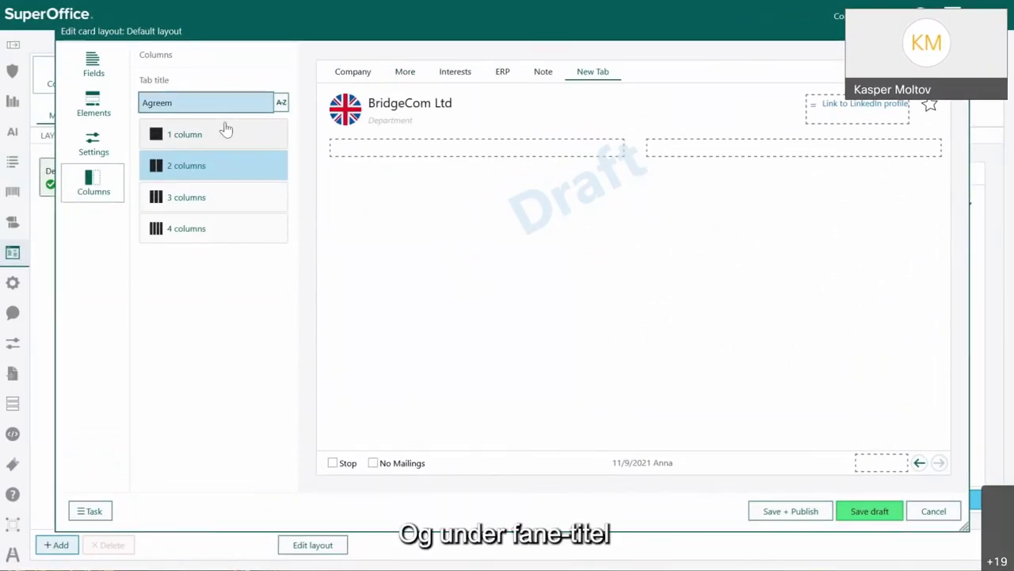
pyautogui.click(241, 291)
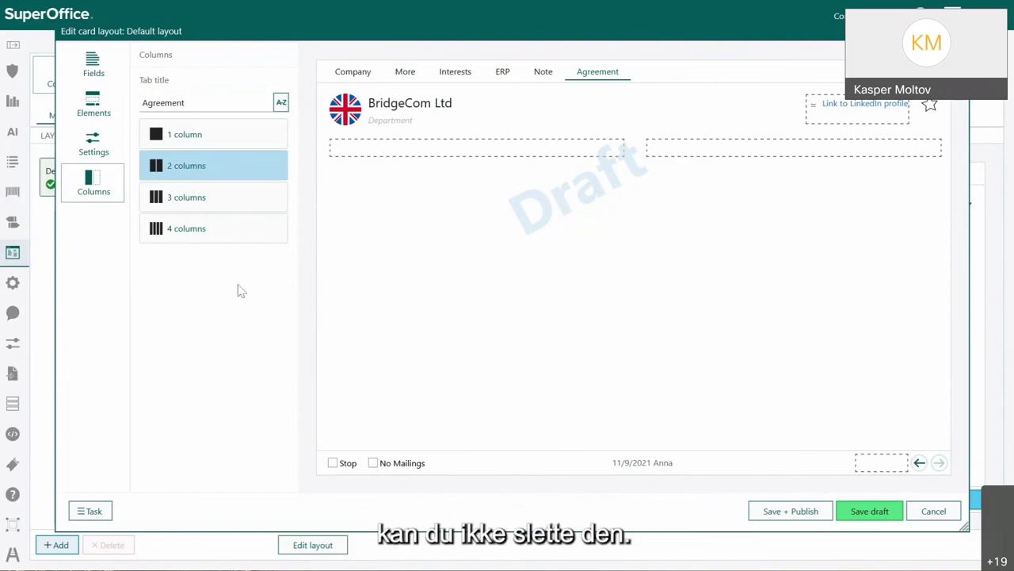
# - Move Company ID Number, Customer since, Next Invoice Date, Subscription Exp., Service Partner, SLA Agreement and Discount % from More to the Agreement tab
pyautogui.click(403, 76)
pyautogui.moveTo(336, 243); pyautogui.dragTo(523, 149)
pyautogui.click(404, 73)
pyautogui.moveTo(336, 236); pyautogui.dragTo(536, 162)
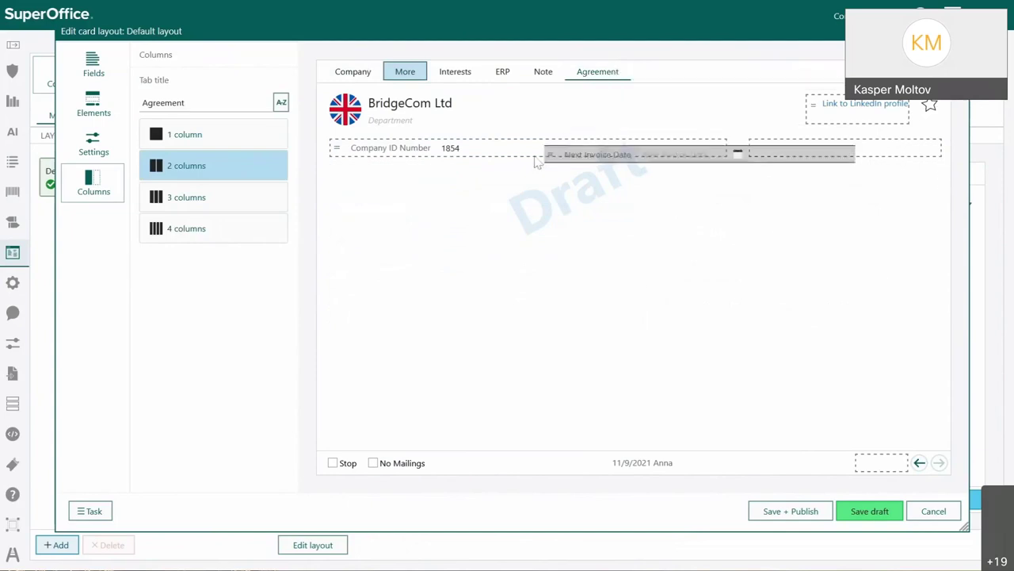
pyautogui.click(403, 73)
pyautogui.moveTo(671, 184); pyautogui.dragTo(545, 182)
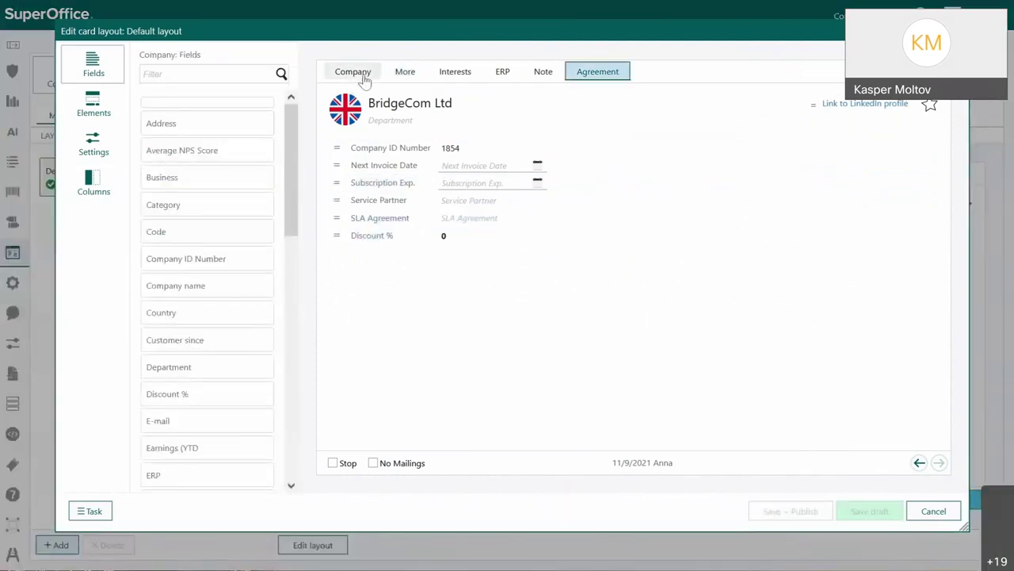
pyautogui.click(405, 72)
pyautogui.moveTo(667, 182); pyautogui.dragTo(562, 163)
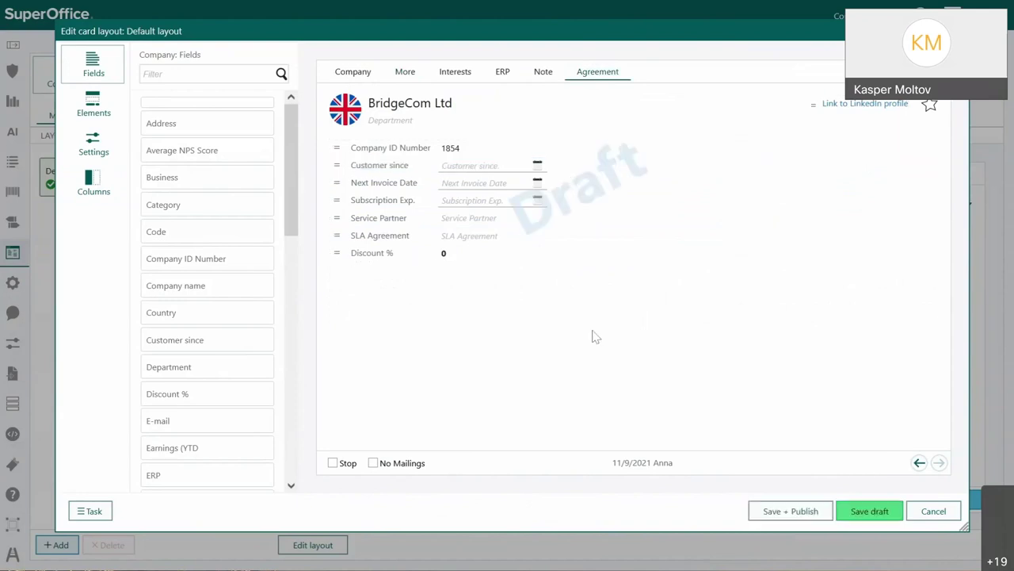
# - Check the task options for resetting, removing or discarding, and save the layout as a draft
pyautogui.click(93, 512)
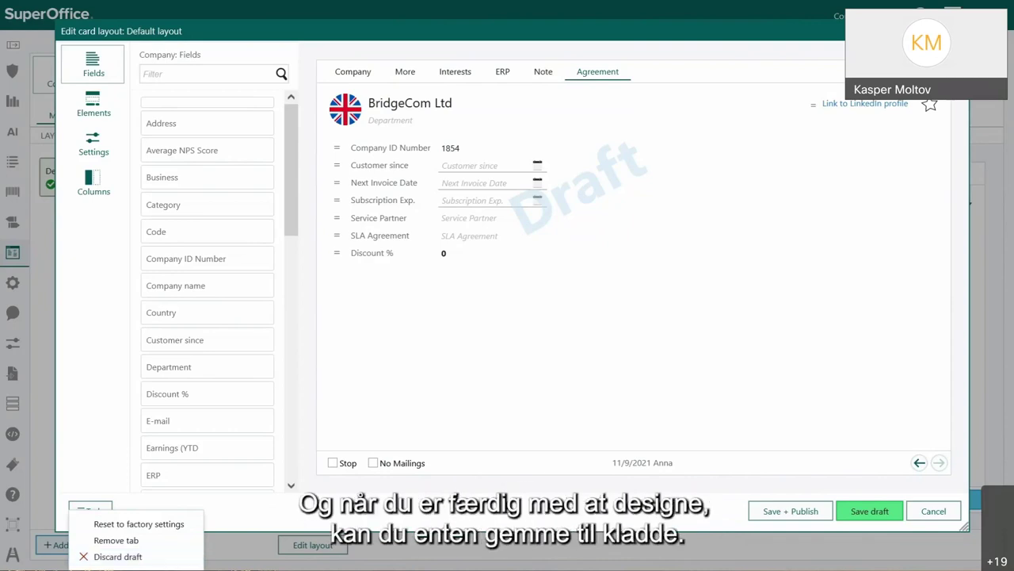
pyautogui.press('Escape')
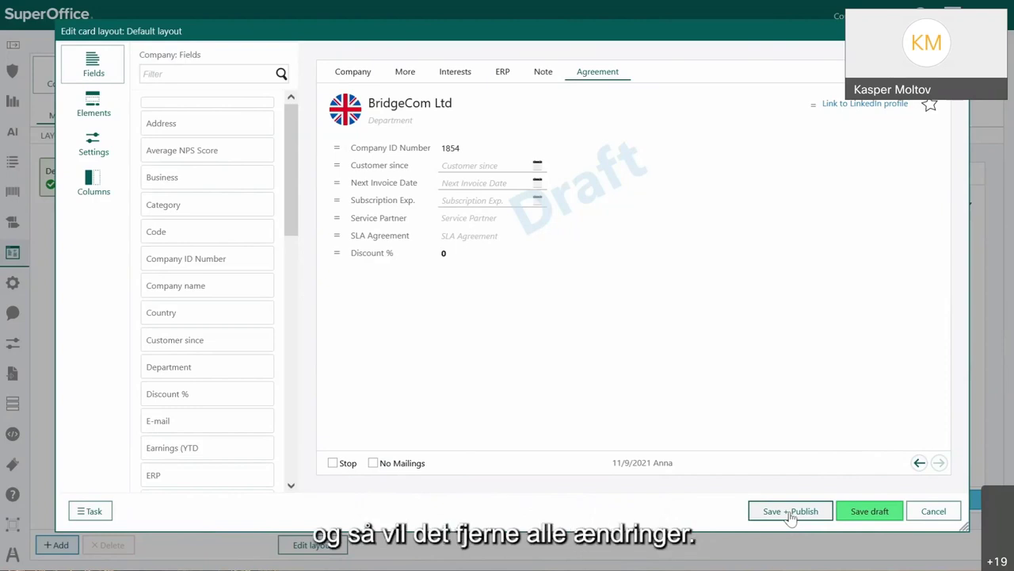
pyautogui.click(870, 511)
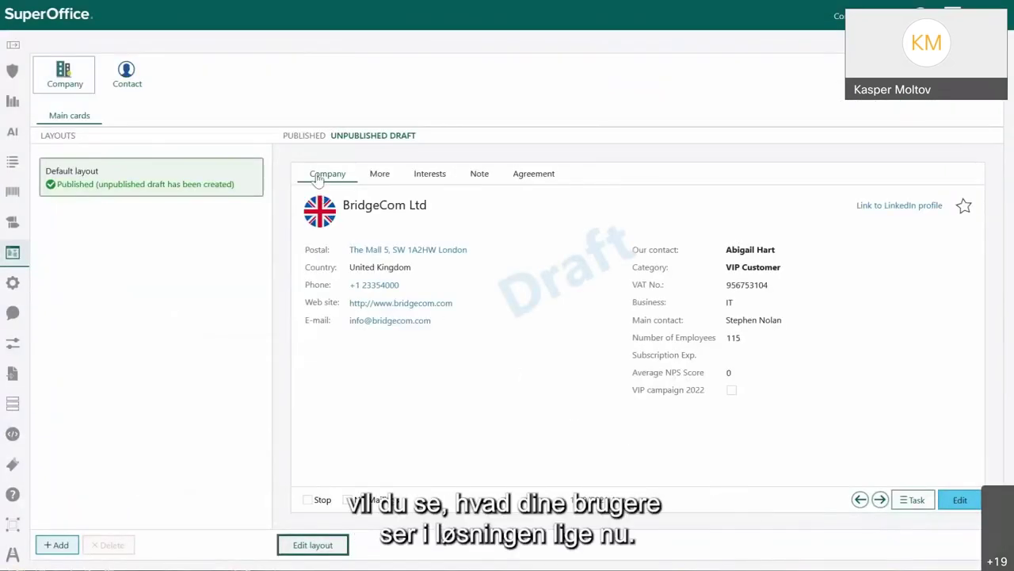
# - Compare the published and unpublished draft previews of the company card, and view the contact card's layout
pyautogui.click(305, 135)
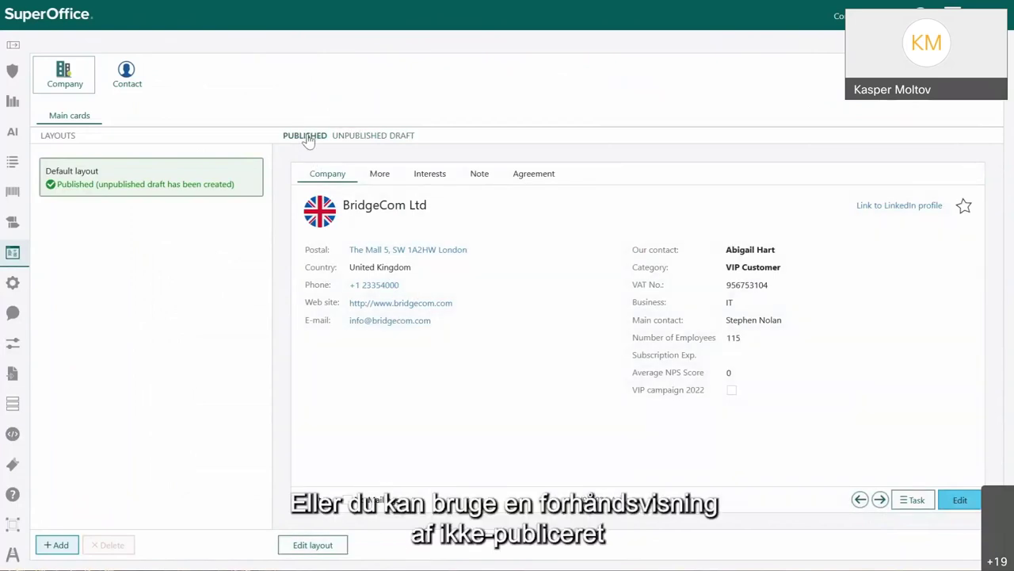
pyautogui.click(374, 138)
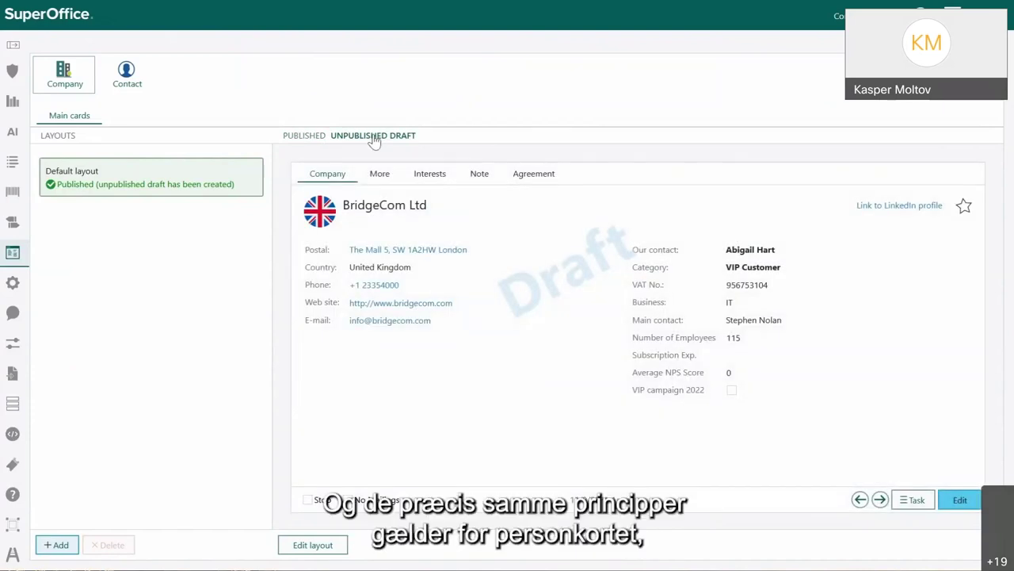
pyautogui.click(131, 87)
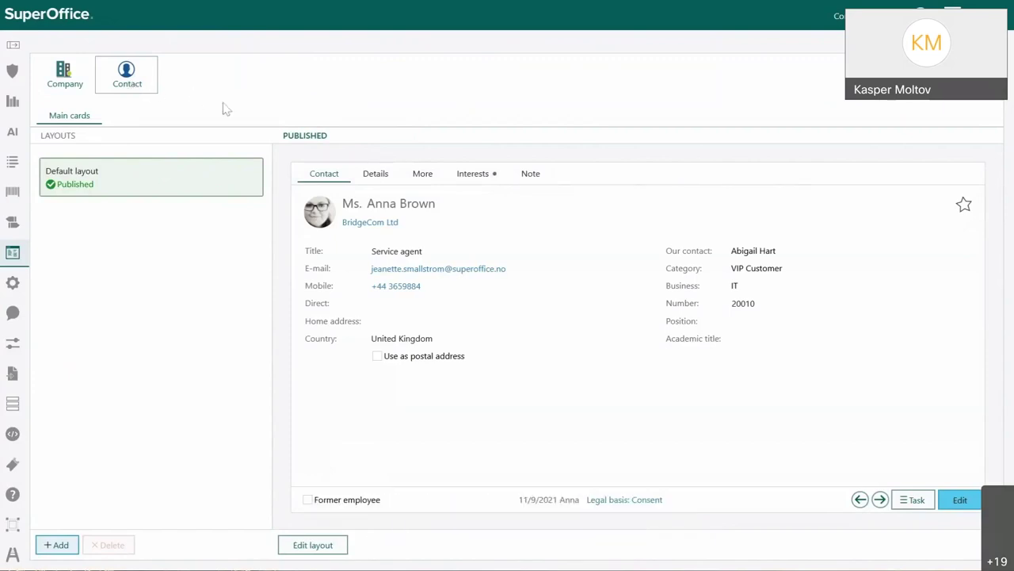
# - View the contact card's Details fields and return to the company card's layouts
pyautogui.click(386, 177)
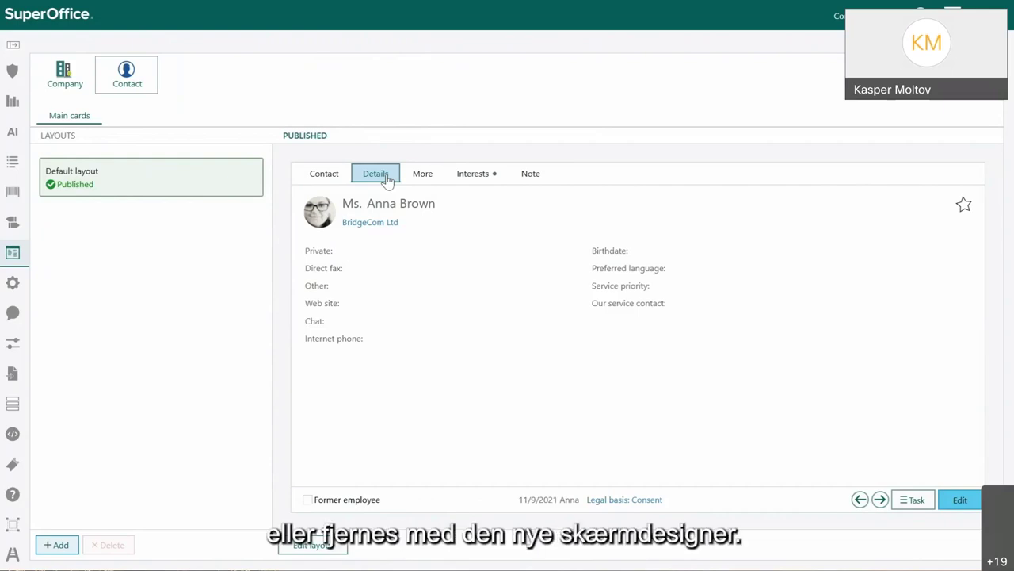
pyautogui.click(72, 81)
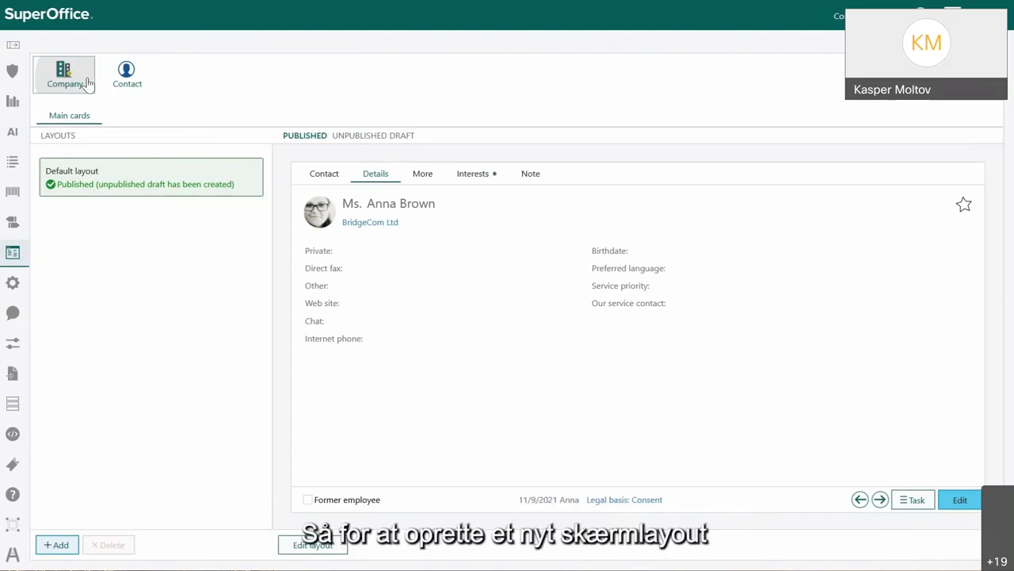
pyautogui.click(89, 83)
# - Start a new company card layout based on Default layout and name it "Customer Service"
pyautogui.click(63, 546)
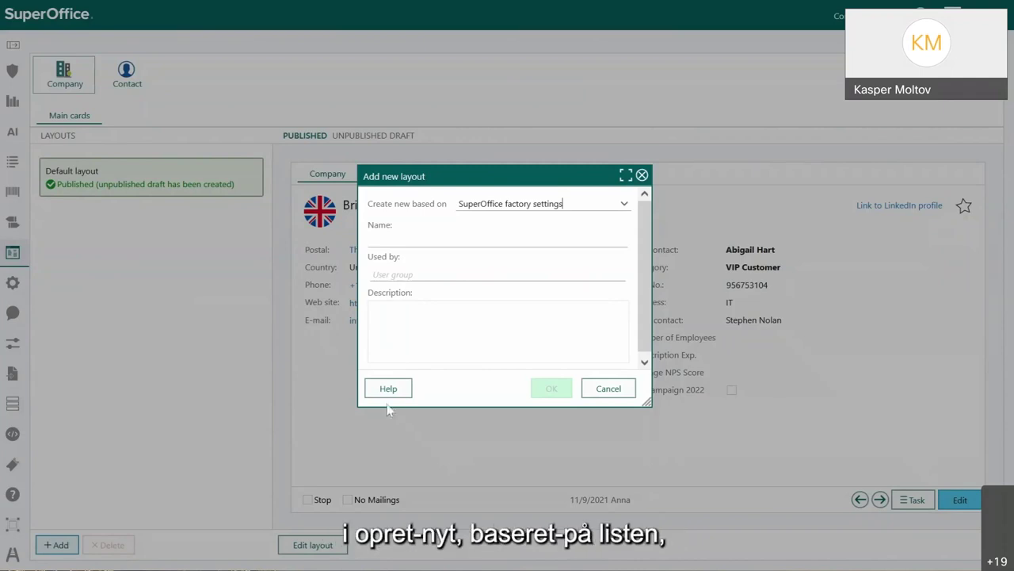
pyautogui.click(533, 205)
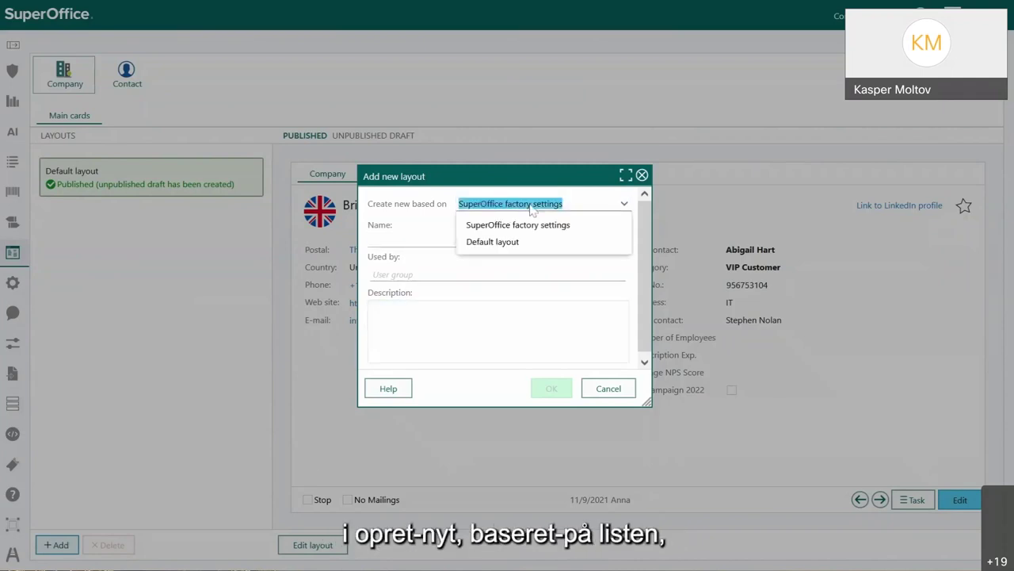
pyautogui.click(525, 242)
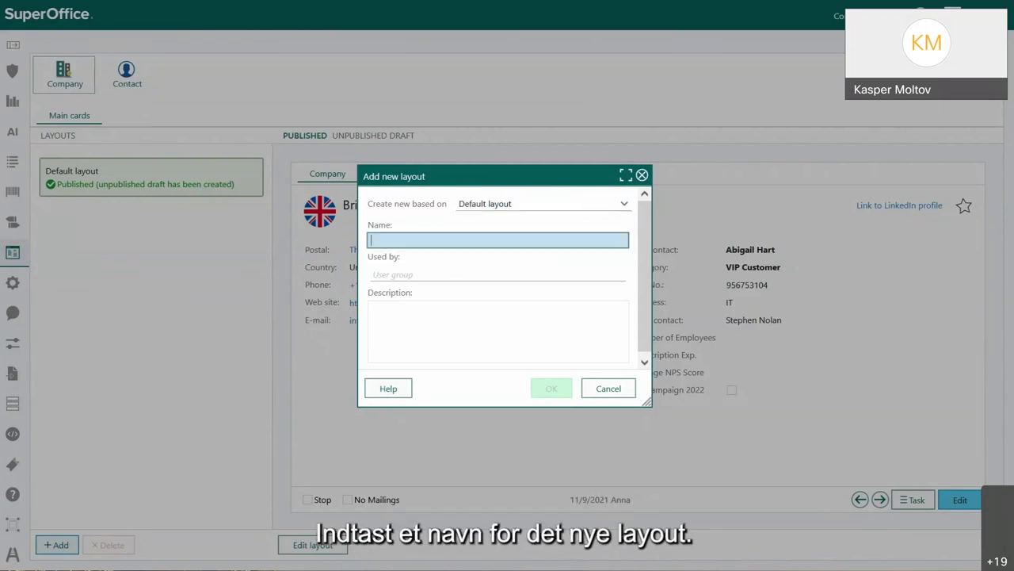
pyautogui.write('Customer Service')
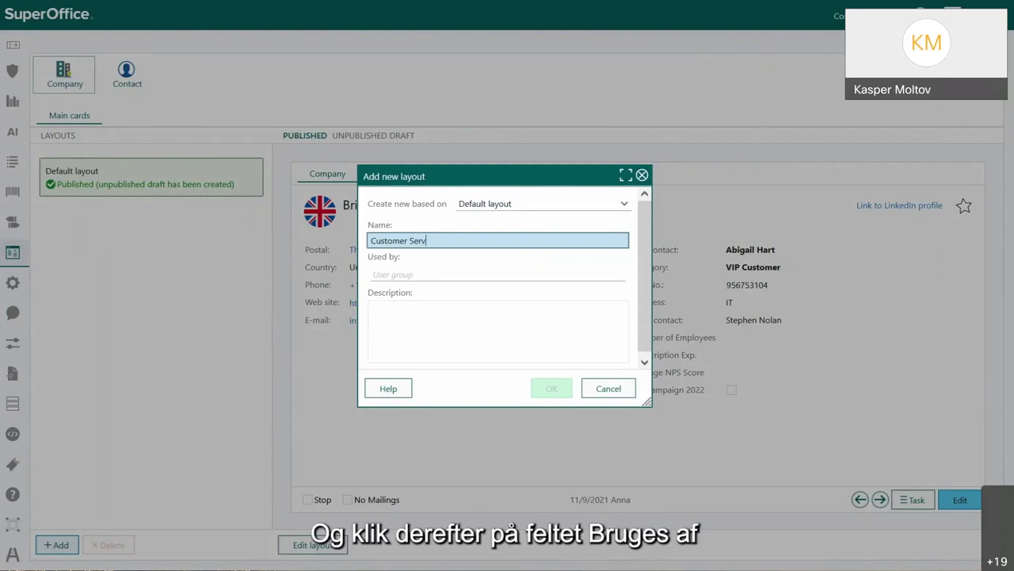
# - Assign the new layout to the Services user group, describe it as "Layout for the Customer Service team", and create it
pyautogui.click(460, 277)
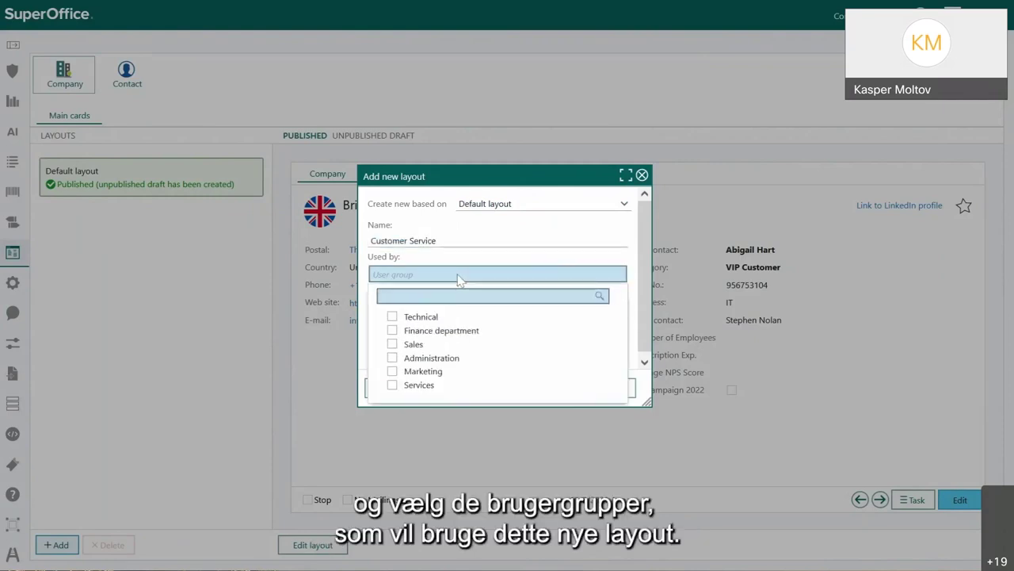
pyautogui.click(396, 386)
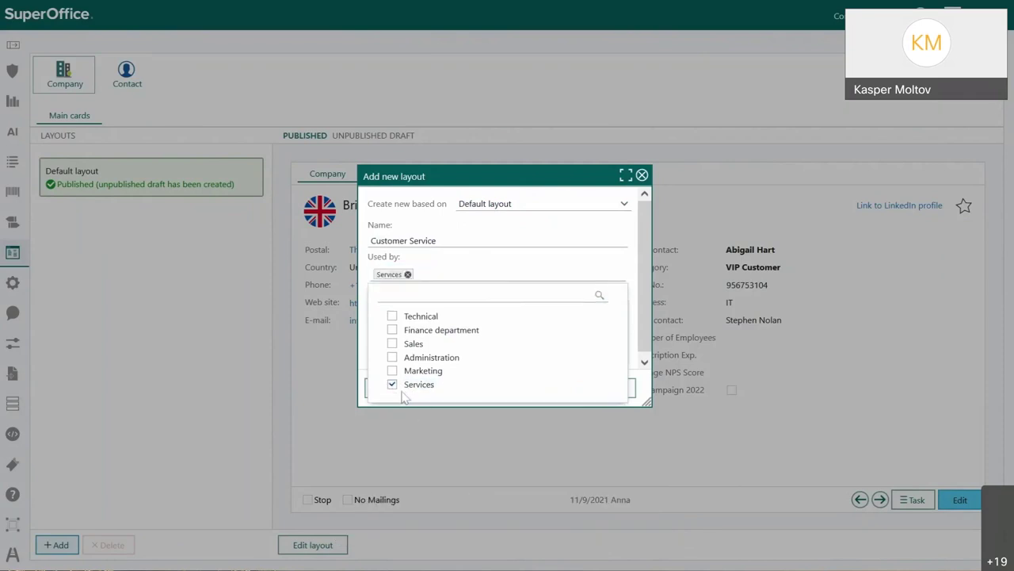
pyautogui.click(490, 261)
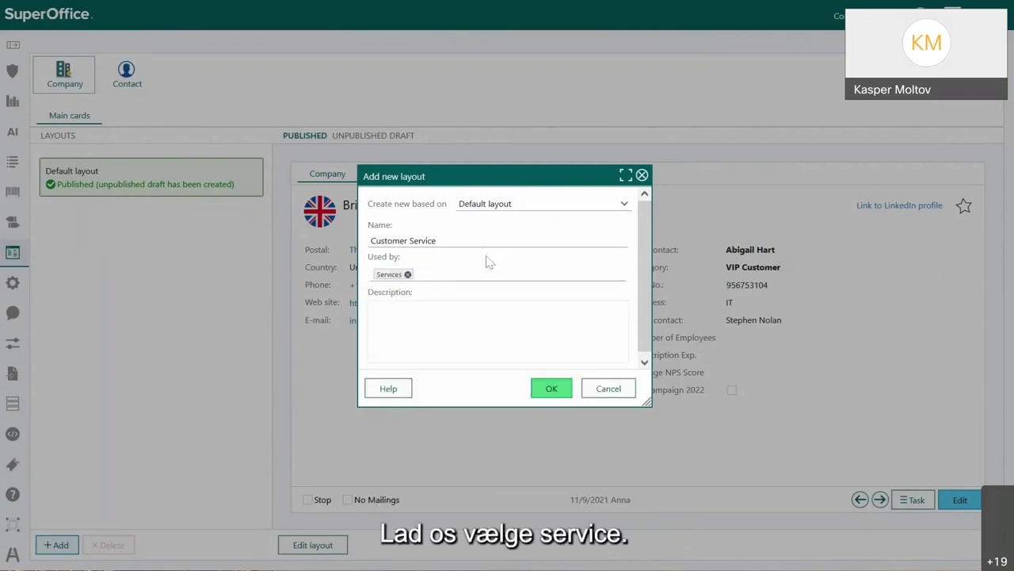
pyautogui.click(492, 325)
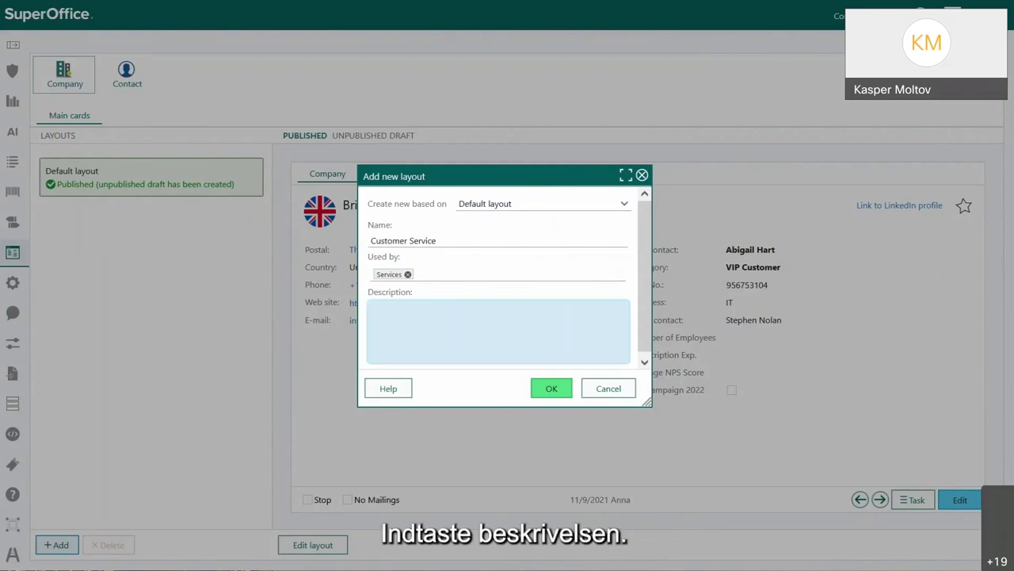
pyautogui.write('Layout for the Customer Service team')
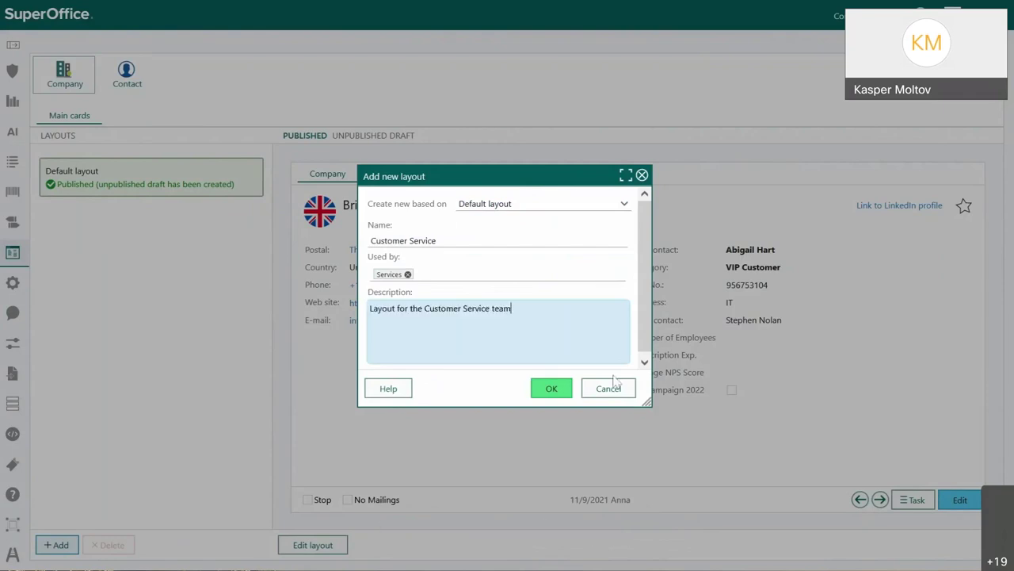
pyautogui.click(568, 395)
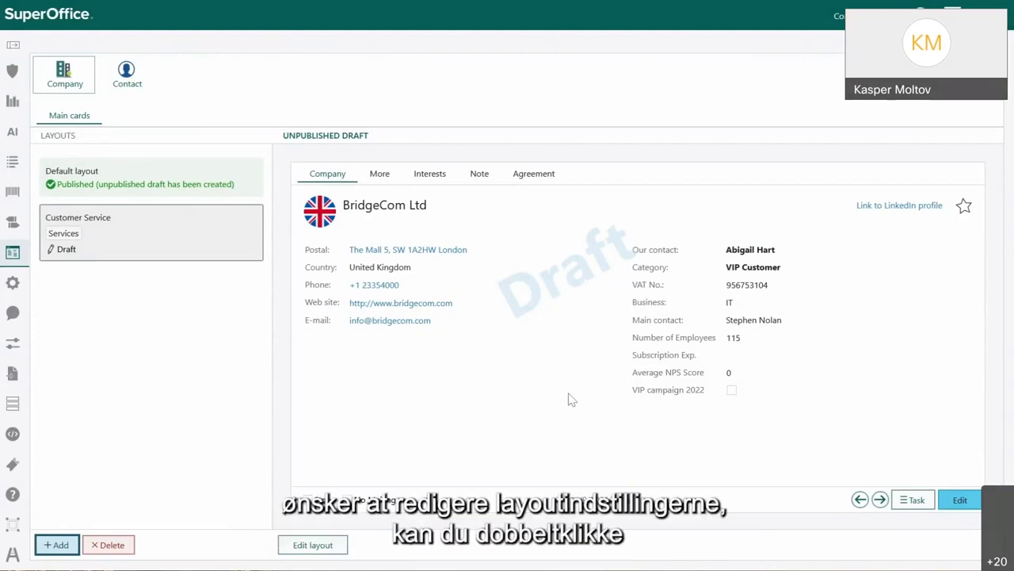
# - Check the name, user group and description in the Customer Service layout's settings
pyautogui.doubleClick(209, 248)
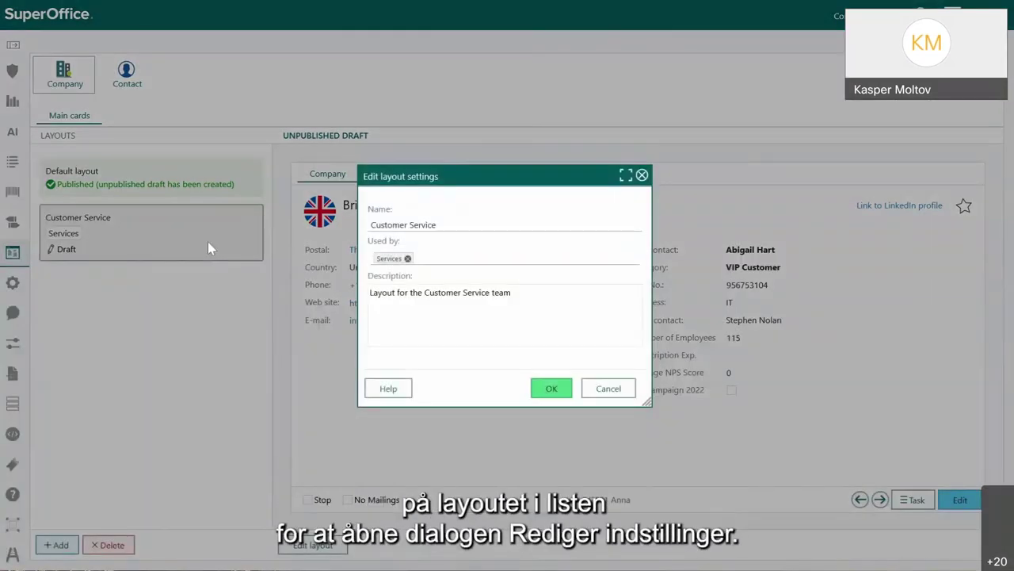
pyautogui.click(608, 389)
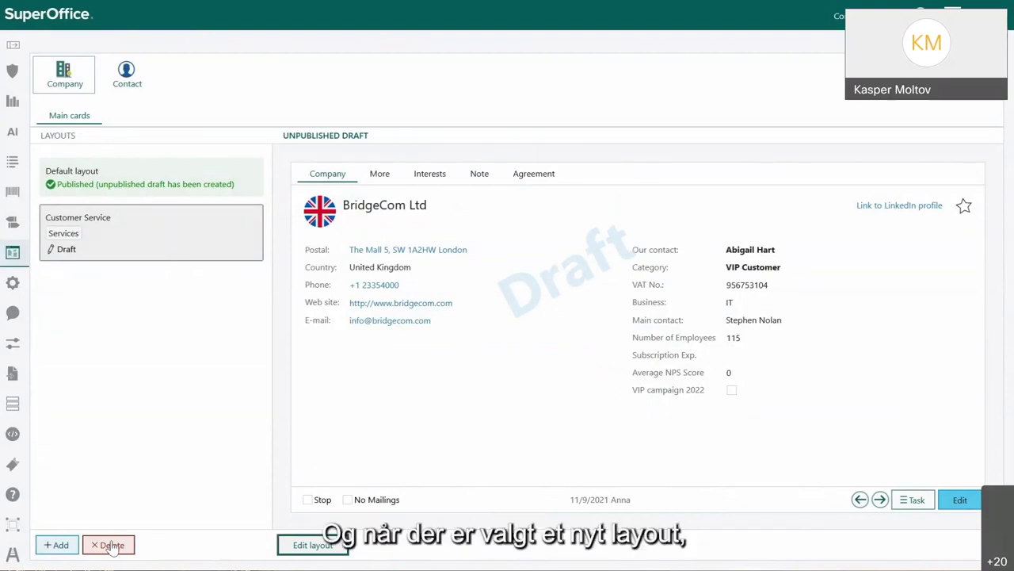
# - In the Customer Service layout, remove VIP campaign 2022 and move Number of Employees and Subscription Exp. above Postal in the first column
pyautogui.click(302, 546)
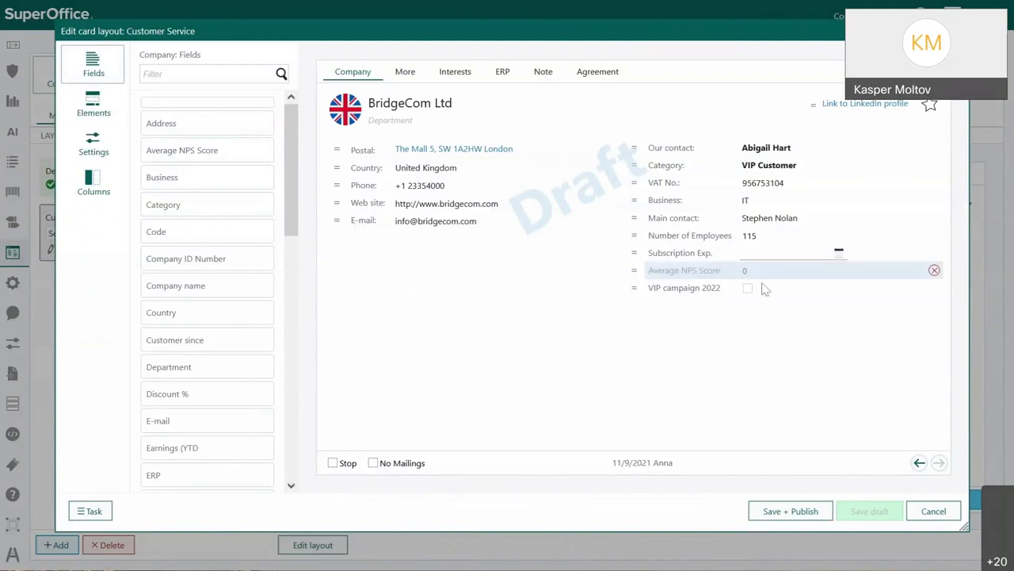
pyautogui.moveTo(901, 294)
pyautogui.click(934, 288)
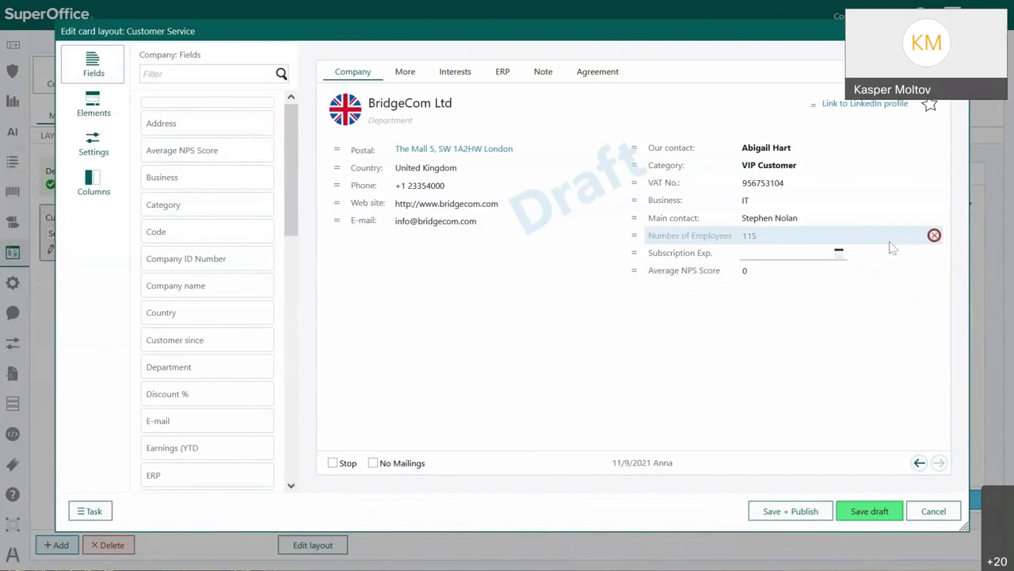
pyautogui.moveTo(634, 233); pyautogui.dragTo(337, 147)
pyautogui.moveTo(679, 244); pyautogui.dragTo(396, 75)
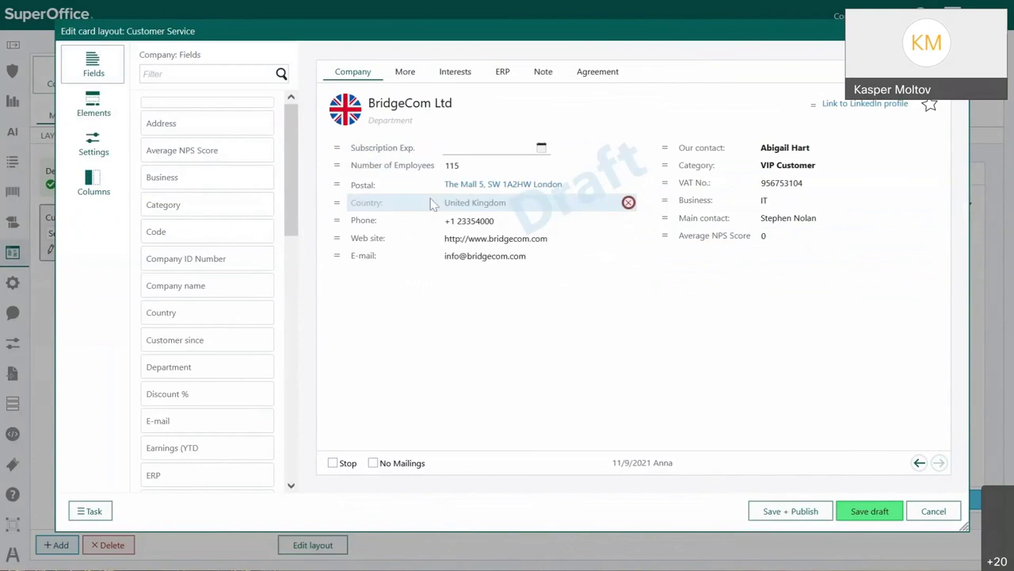
# - Move Last service control and Onboarded from the More tab to the end of the Company tab's second column
pyautogui.click(405, 72)
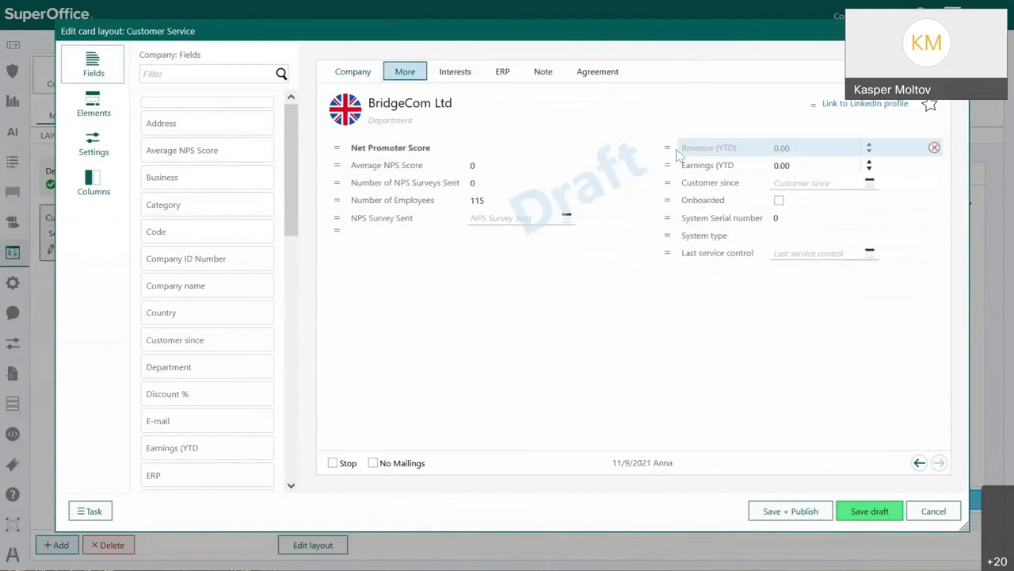
pyautogui.moveTo(668, 253)
pyautogui.mouseDown()
pyautogui.moveTo(345, 164)
pyautogui.moveTo(329, 143)
pyautogui.moveTo(356, 73)
pyautogui.moveTo(679, 238)
pyautogui.moveTo(678, 255)
pyautogui.mouseUp()
pyautogui.click(404, 72)
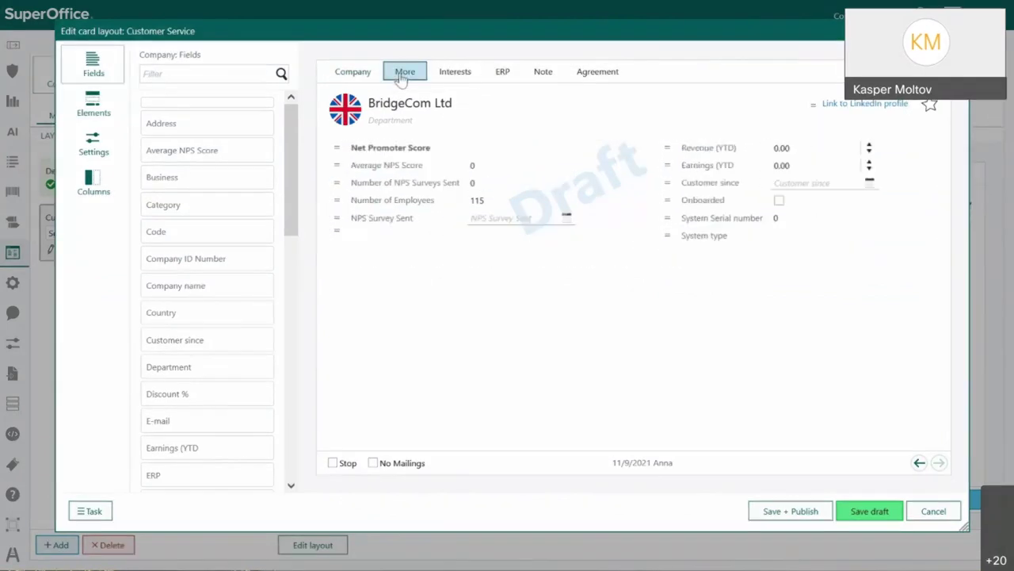
pyautogui.moveTo(670, 200); pyautogui.dragTo(696, 293)
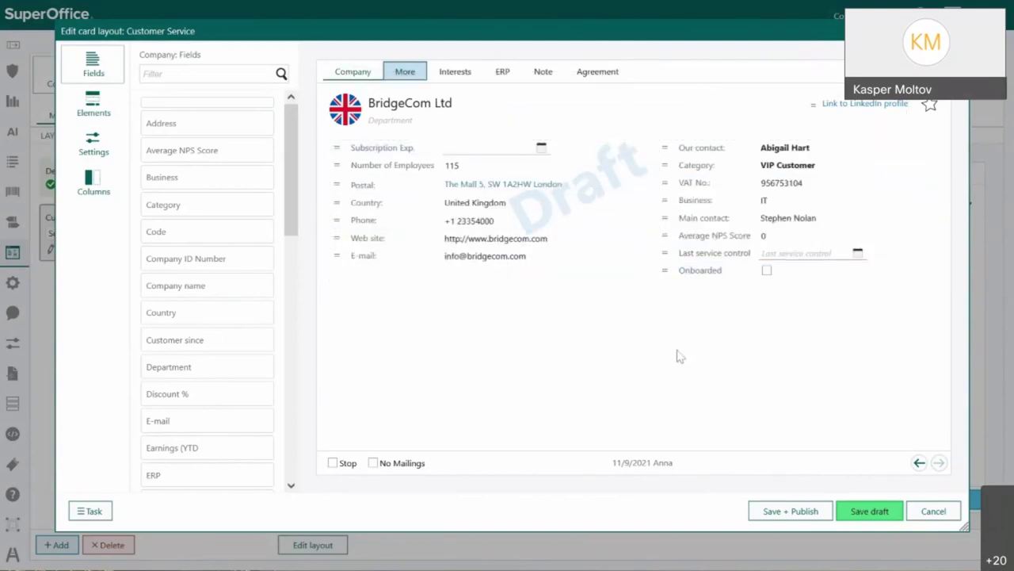
# - Filter the fields by "ser", add Our service contact below Our contact, and remove the VAT No. and Business fields
pyautogui.click(151, 74)
pyautogui.write('ser')
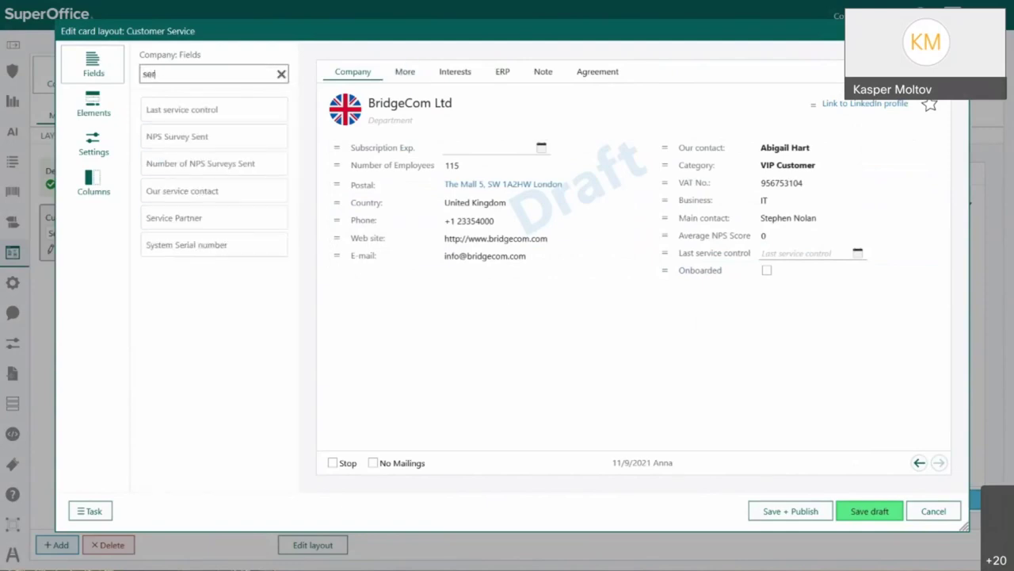
pyautogui.moveTo(182, 137); pyautogui.dragTo(699, 163)
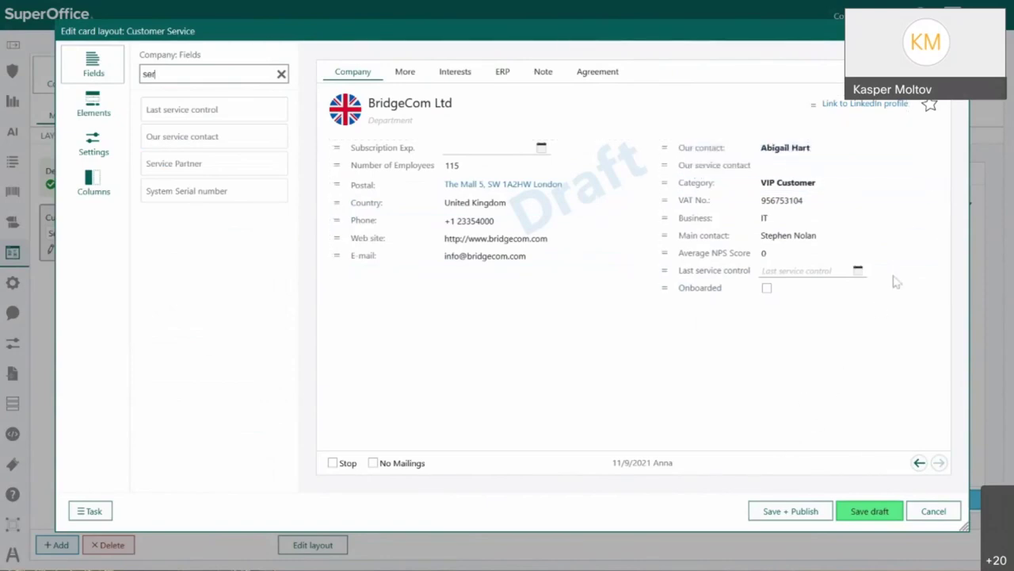
pyautogui.click(934, 201)
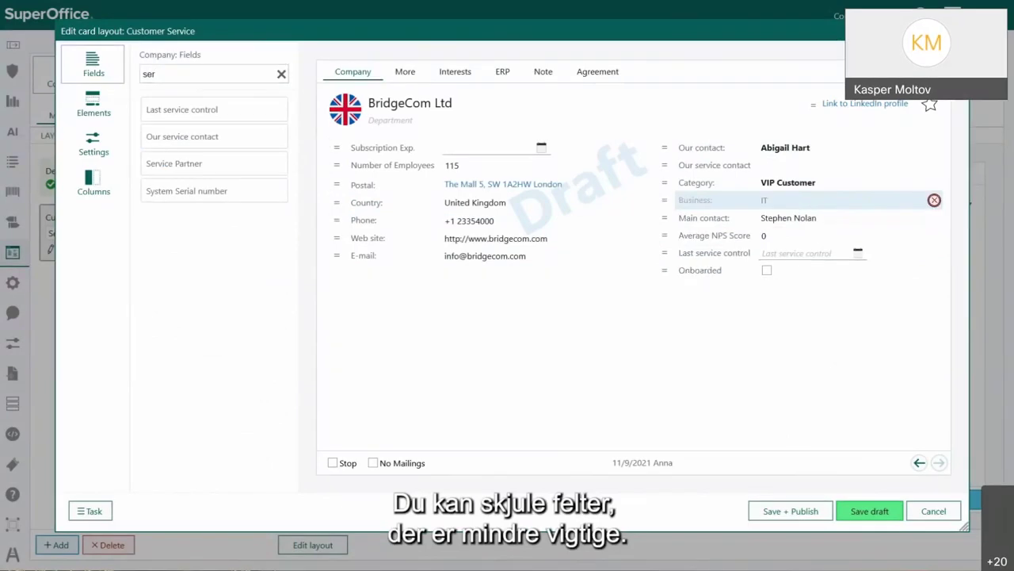
pyautogui.click(934, 200)
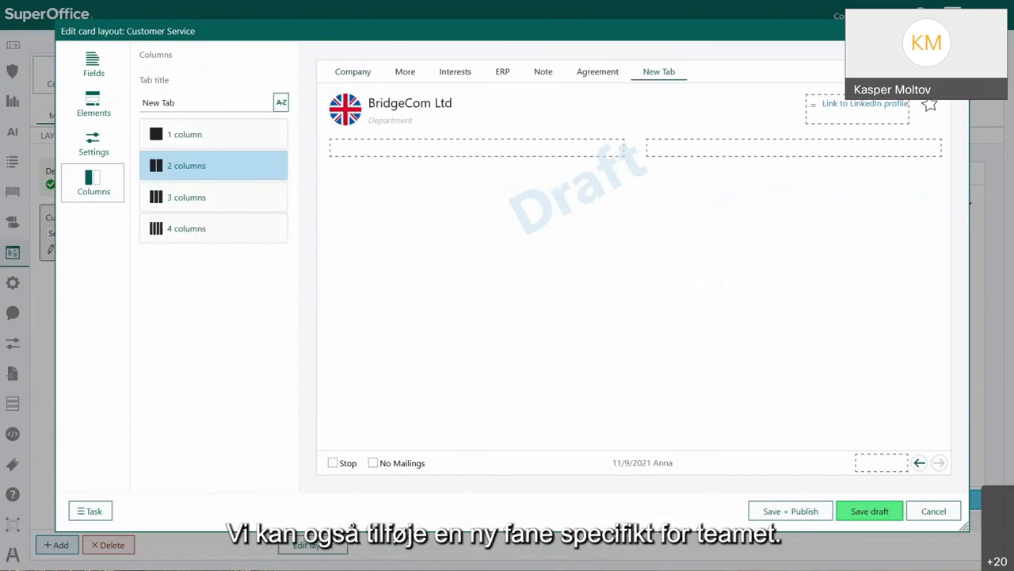
# - Title the new two-column tab "Service"
pyautogui.click(175, 103)
pyautogui.hotkey('ctrl', 'a')
pyautogui.write('Service')
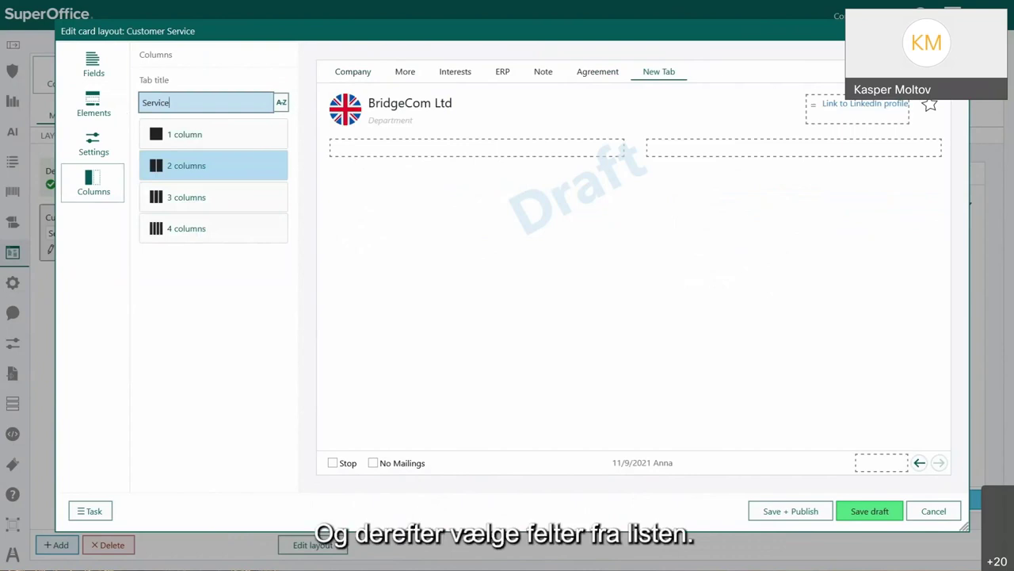
# - Add Last service control, Our service contact, Service Partner and System Serial number to the Service tab's first column
pyautogui.click(98, 73)
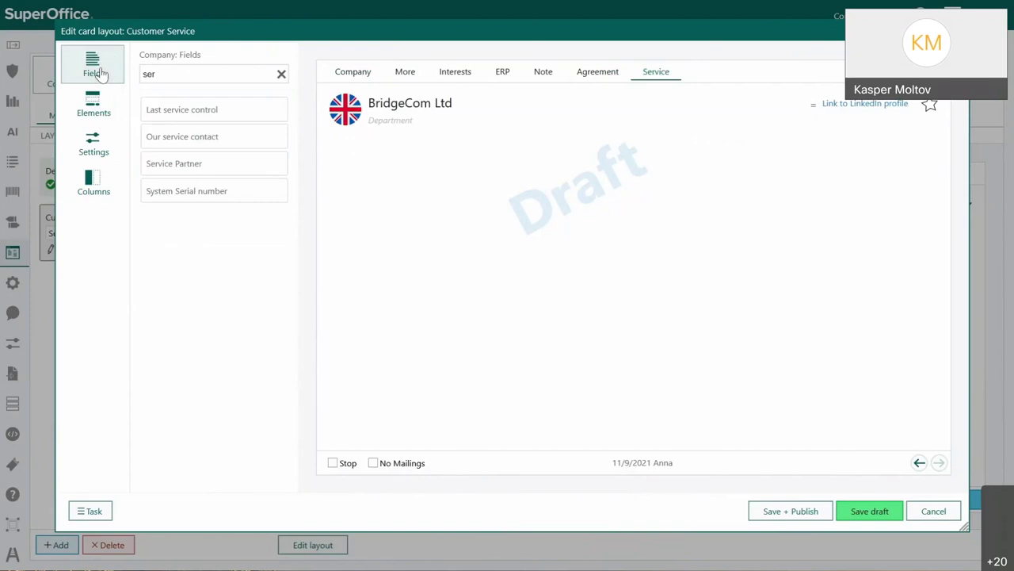
pyautogui.moveTo(226, 111); pyautogui.dragTo(353, 147)
pyautogui.moveTo(200, 136); pyautogui.dragTo(400, 159)
pyautogui.moveTo(227, 163); pyautogui.dragTo(365, 166)
pyautogui.moveTo(219, 187); pyautogui.dragTo(358, 189)
# - Filter the fields by "nps" and add Average NPS Score, NPS Survey Sent and Number of NPS Surveys Sent to the second column
pyautogui.press('BackSpace')
pyautogui.press('BackSpace')
pyautogui.press('BackSpace')
pyautogui.write('nps')
pyautogui.moveTo(195, 103); pyautogui.dragTo(780, 144)
pyautogui.moveTo(226, 137); pyautogui.dragTo(754, 190)
pyautogui.moveTo(200, 163); pyautogui.dragTo(753, 196)
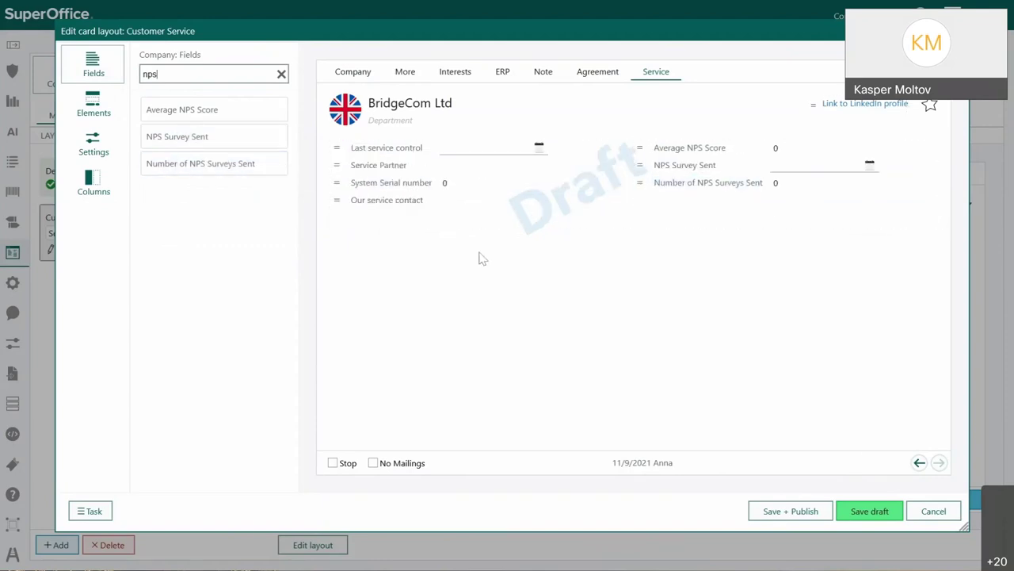
# - Add Onboarded, another Service Partner, System type and another System Serial number to the first column, and move Last service control to its end
pyautogui.click(281, 73)
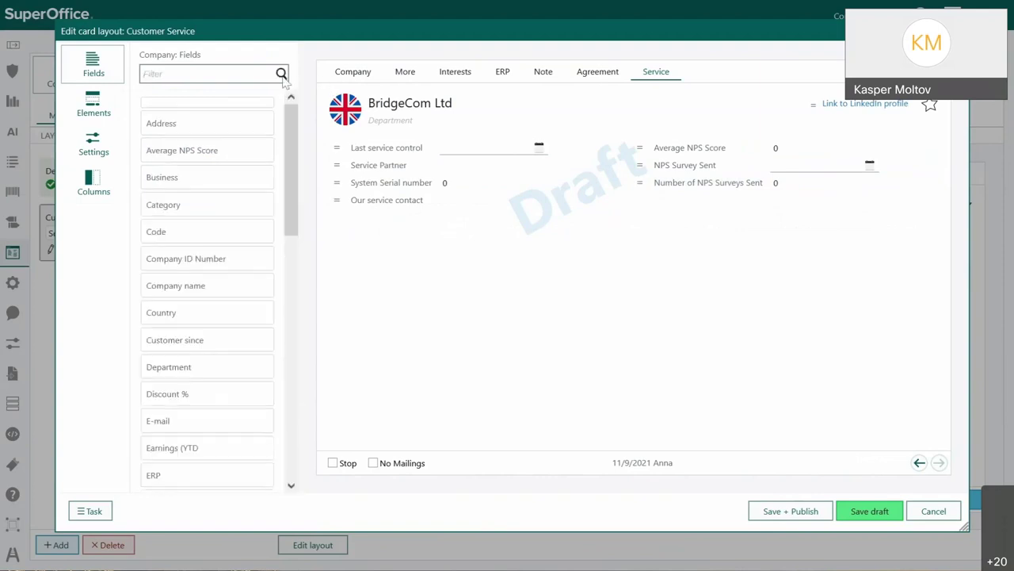
pyautogui.scroll(-6, 243, 265)
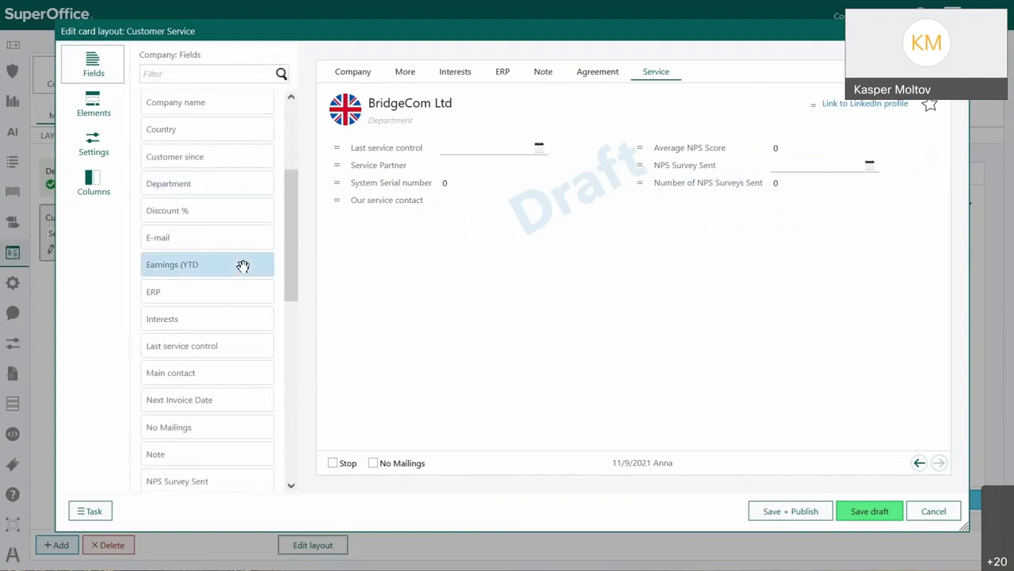
pyautogui.scroll(-3, 242, 266)
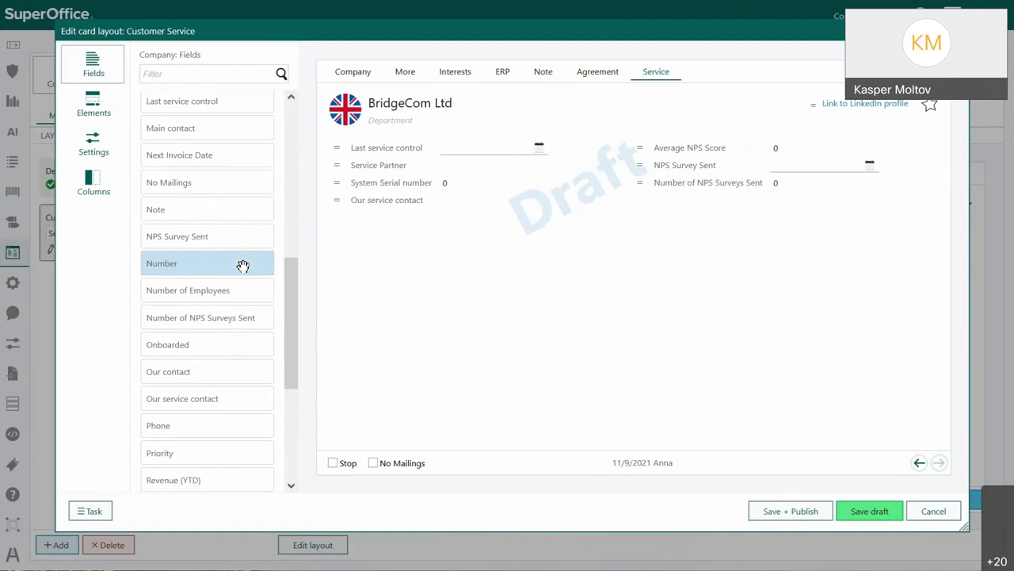
pyautogui.scroll(-1, 242, 266)
pyautogui.moveTo(229, 314); pyautogui.dragTo(448, 229)
pyautogui.scroll(-5, 198, 373)
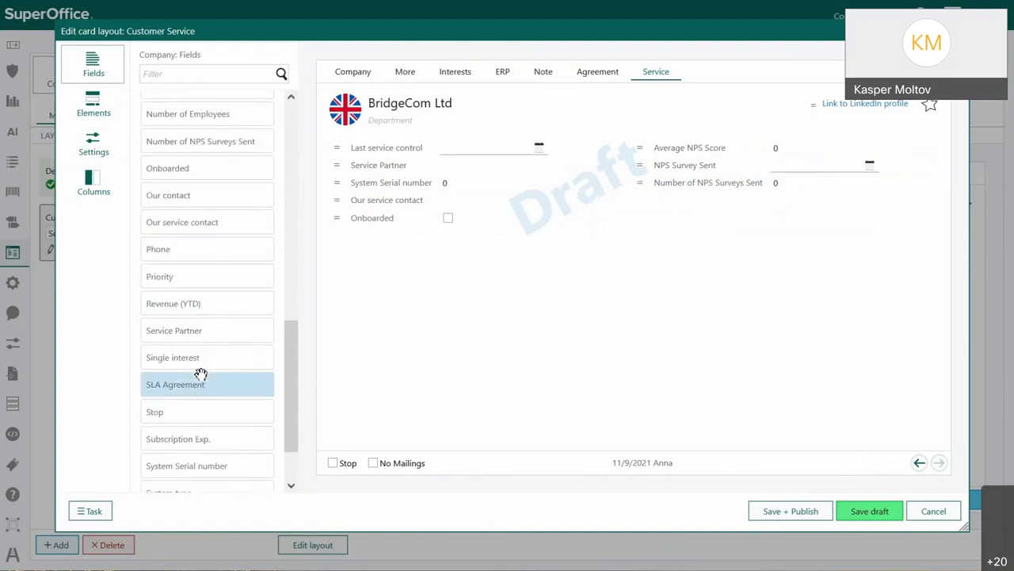
pyautogui.moveTo(182, 288); pyautogui.dragTo(389, 240)
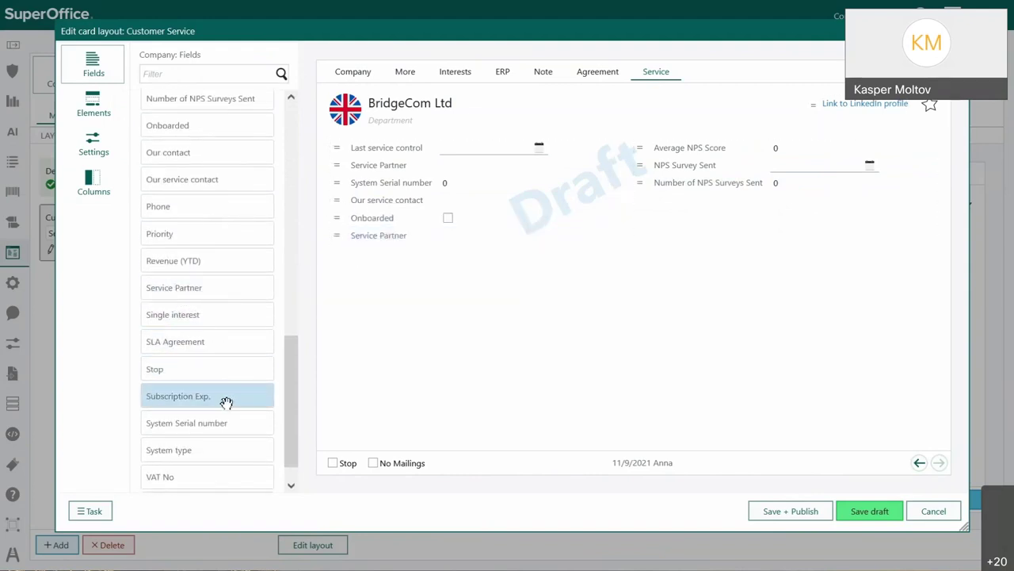
pyautogui.moveTo(208, 420); pyautogui.dragTo(391, 252)
pyautogui.moveTo(219, 447); pyautogui.dragTo(392, 266)
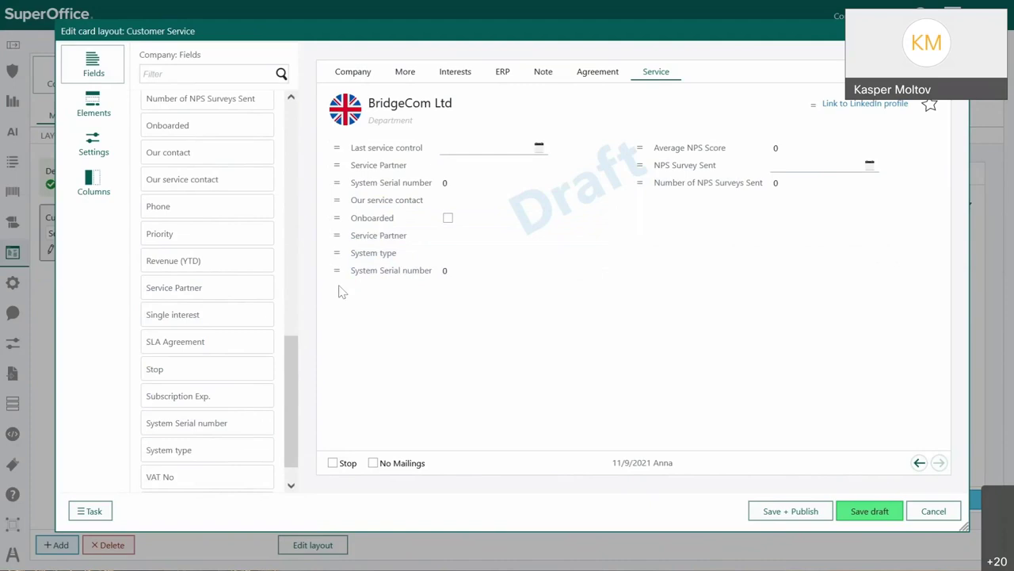
pyautogui.moveTo(336, 148); pyautogui.dragTo(352, 295)
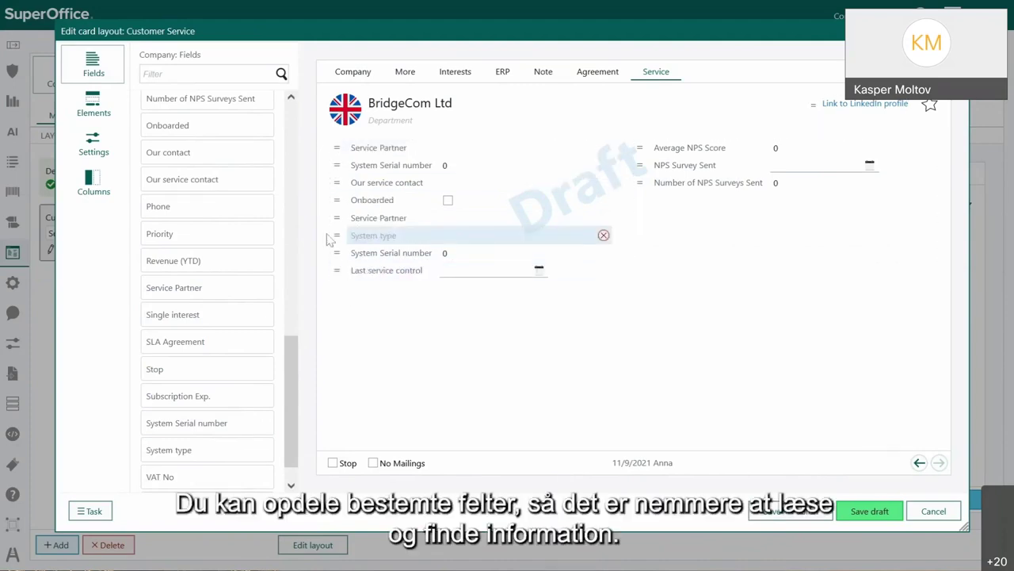
# - Add a divider above System type in the Service tab's first column, with a new label directly beneath the divider
pyautogui.click(95, 105)
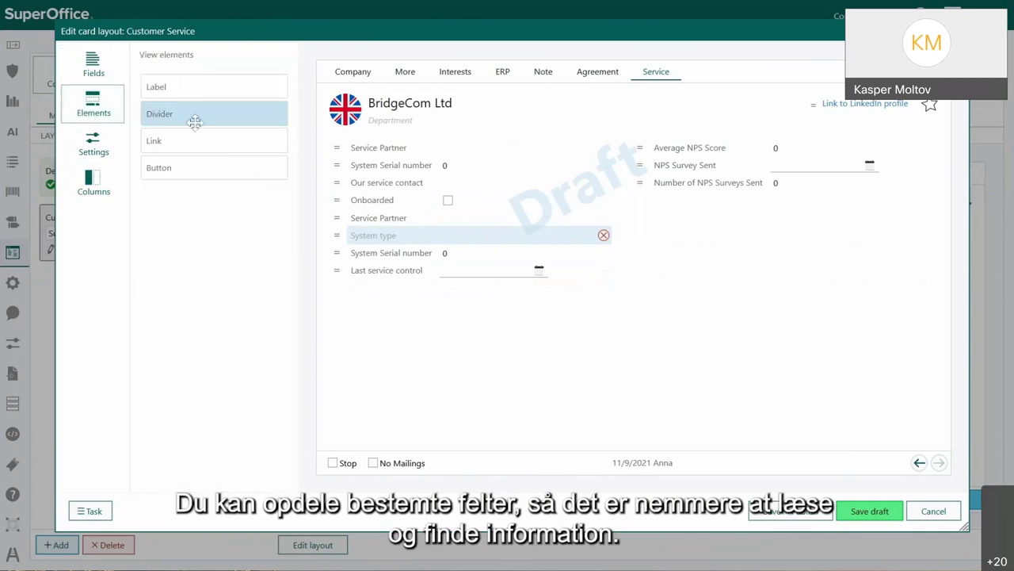
pyautogui.moveTo(192, 114); pyautogui.dragTo(342, 257)
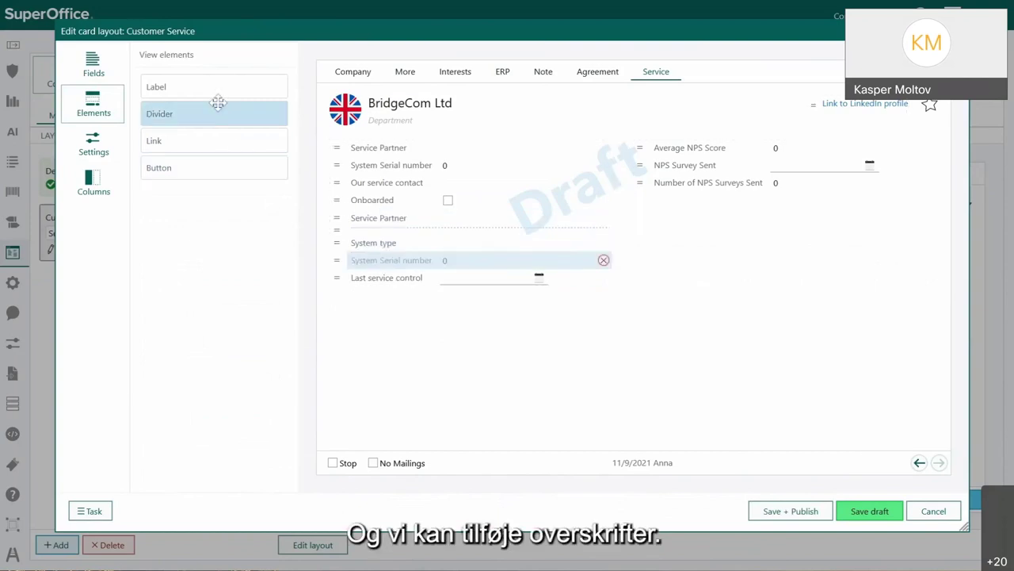
pyautogui.moveTo(206, 86); pyautogui.dragTo(388, 254)
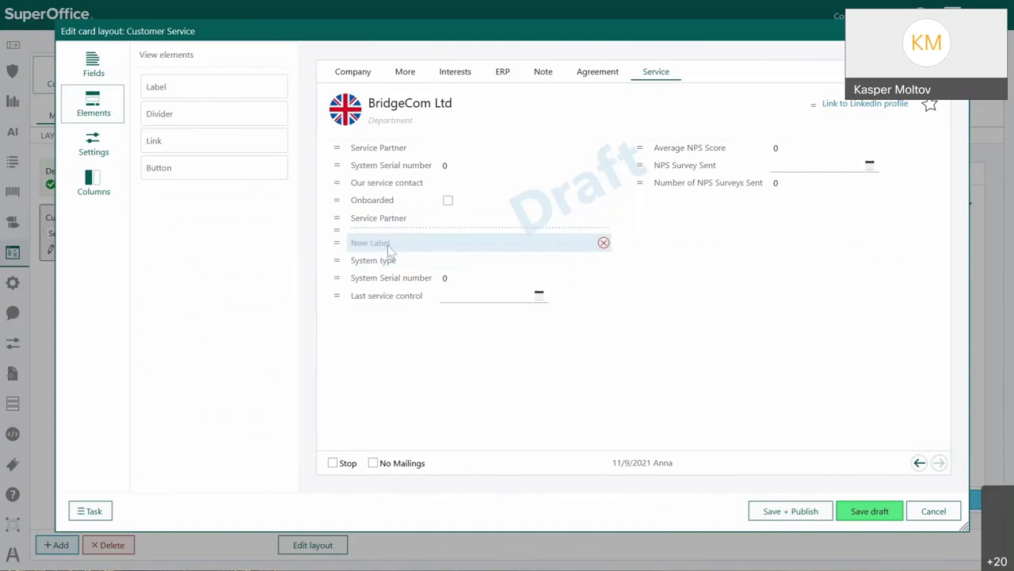
# - Rename the new label "System info", make it bold, and save and publish the company layout
pyautogui.click(388, 251)
pyautogui.moveTo(190, 84); pyautogui.dragTo(143, 84)
pyautogui.write('System info')
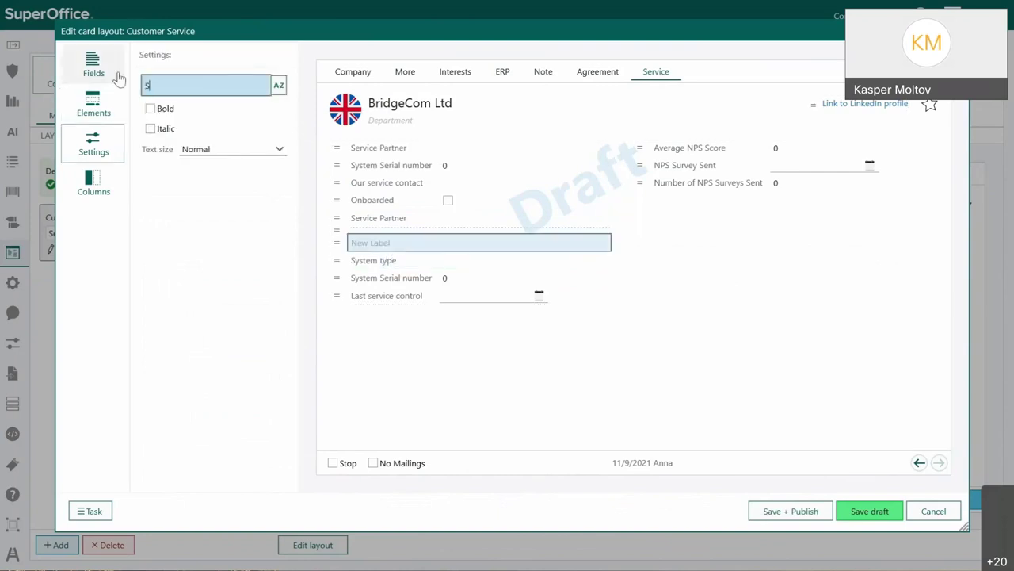
pyautogui.click(149, 109)
pyautogui.click(379, 361)
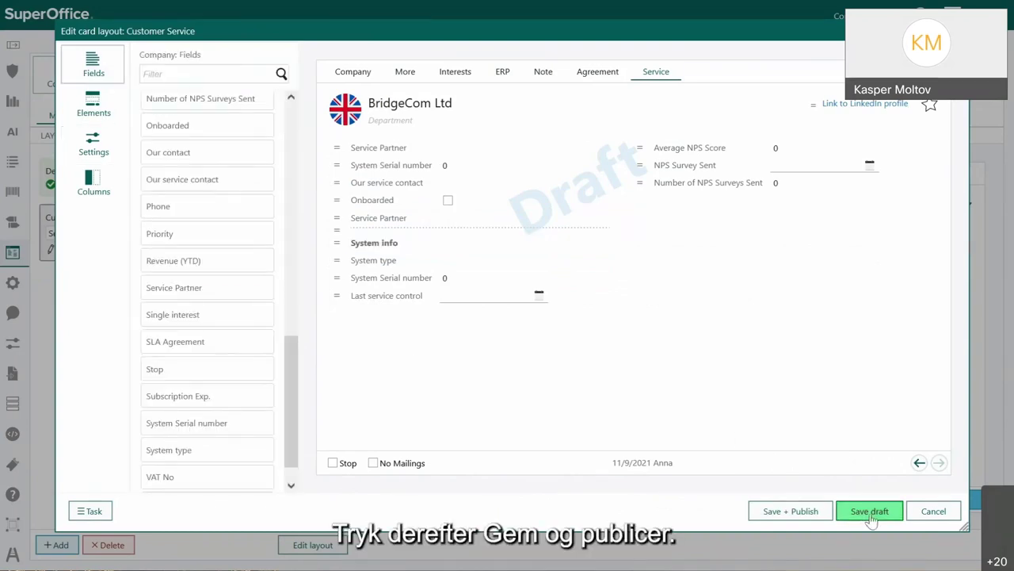
pyautogui.click(795, 511)
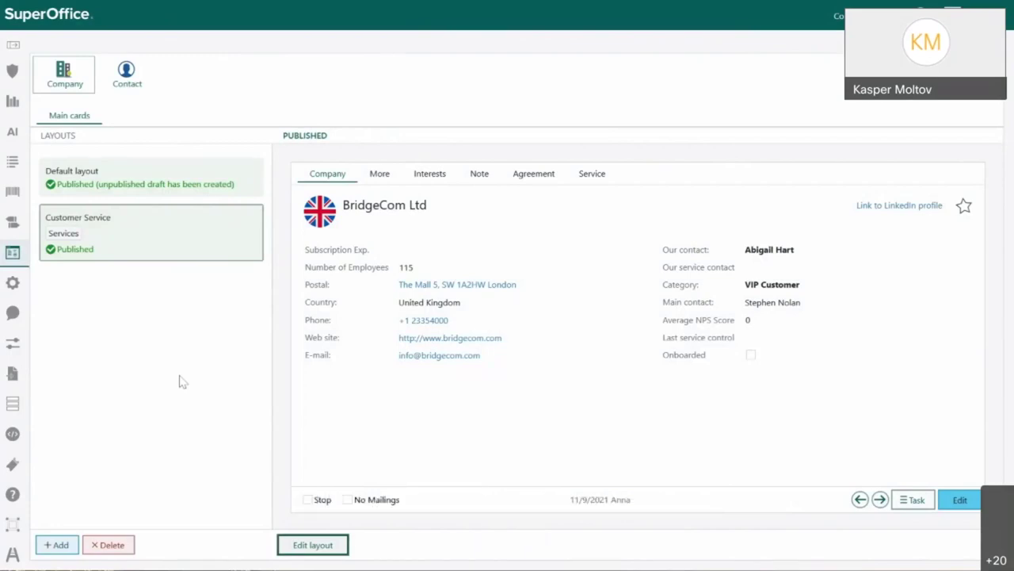
# - Create a contact card layout named "Customer Service", based on the Default layout and used by the Services group
pyautogui.click(132, 86)
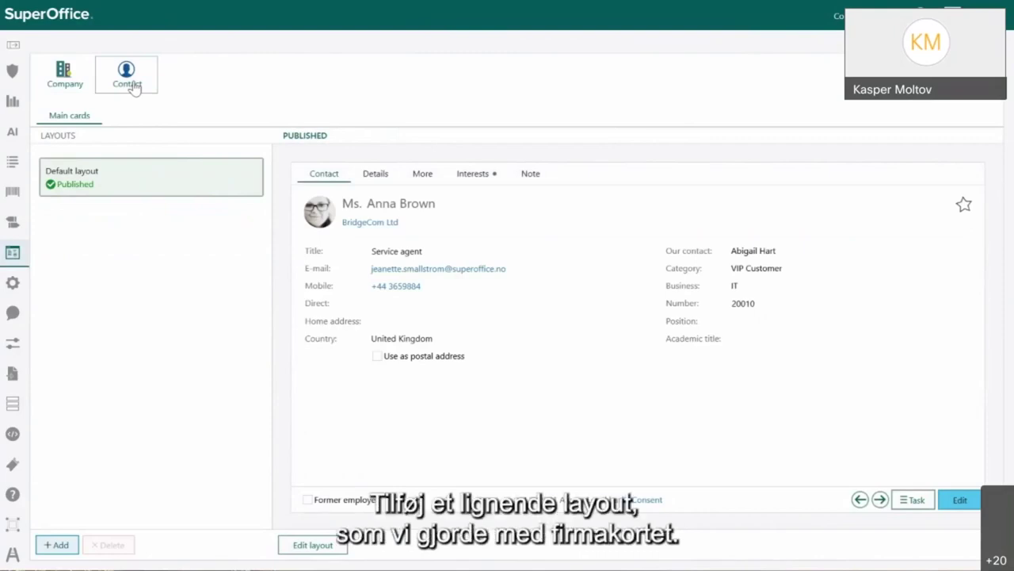
pyautogui.click(44, 547)
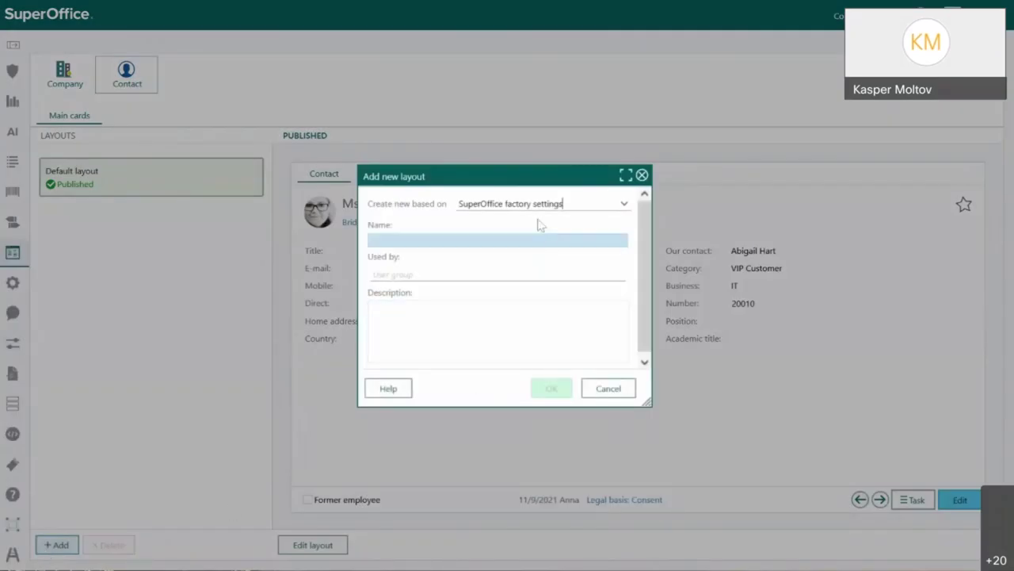
pyautogui.click(534, 206)
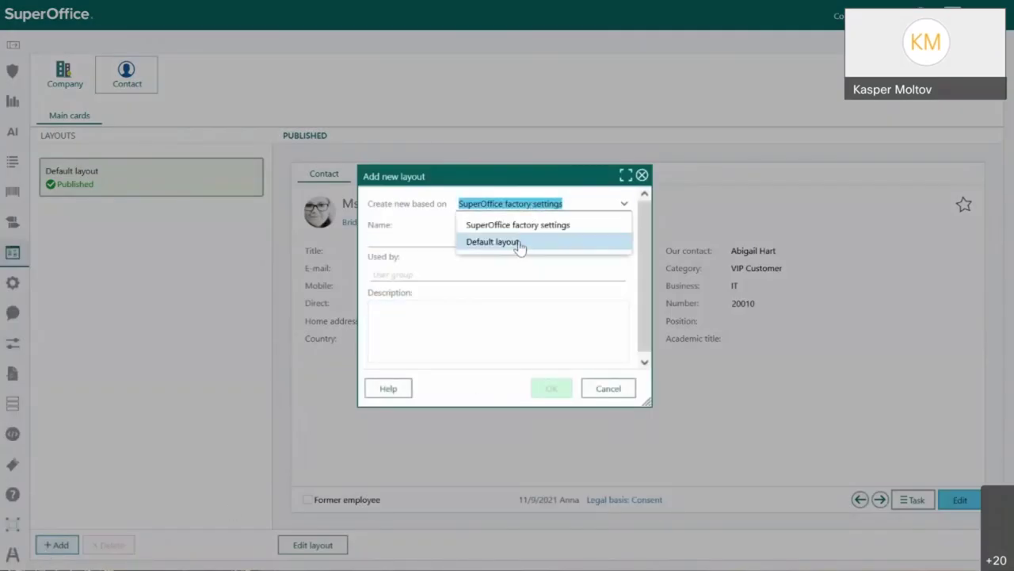
pyautogui.click(520, 242)
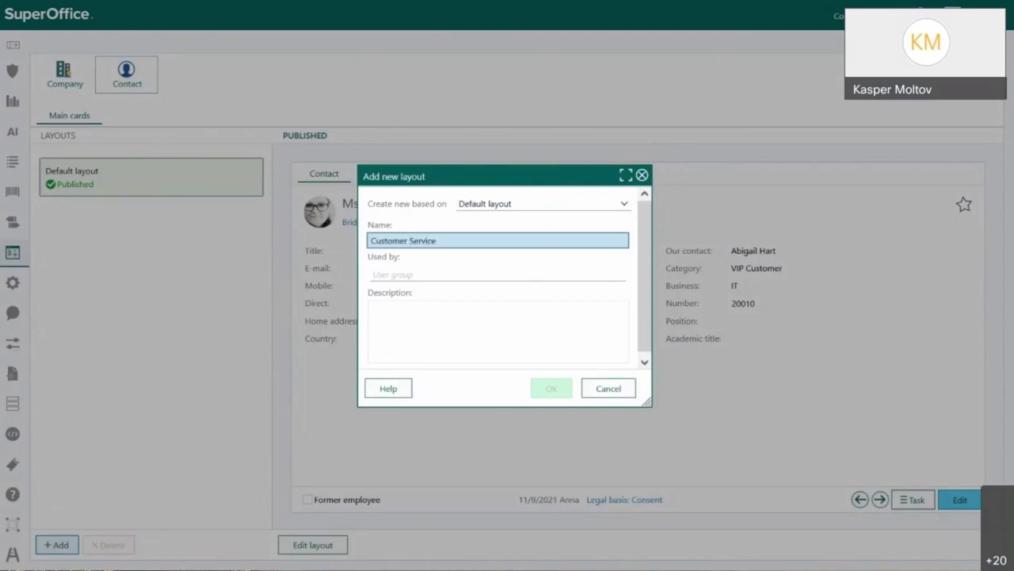
pyautogui.click(475, 276)
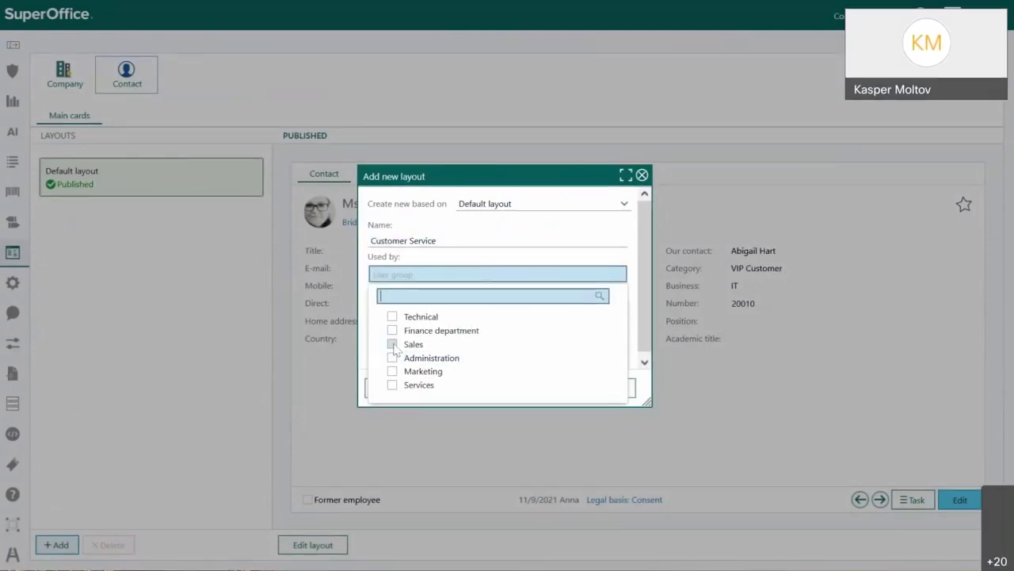
pyautogui.click(392, 385)
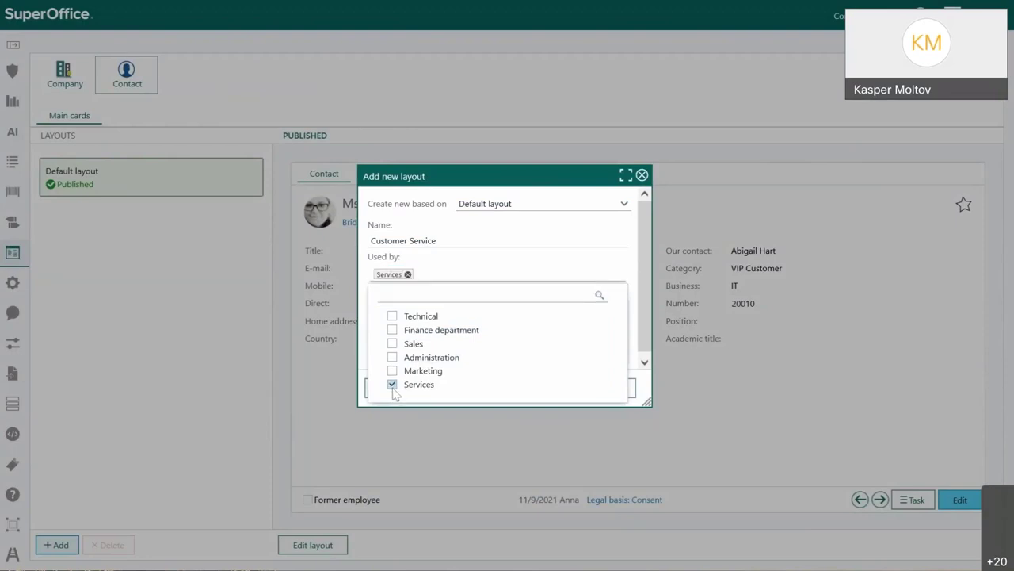
pyautogui.click(507, 258)
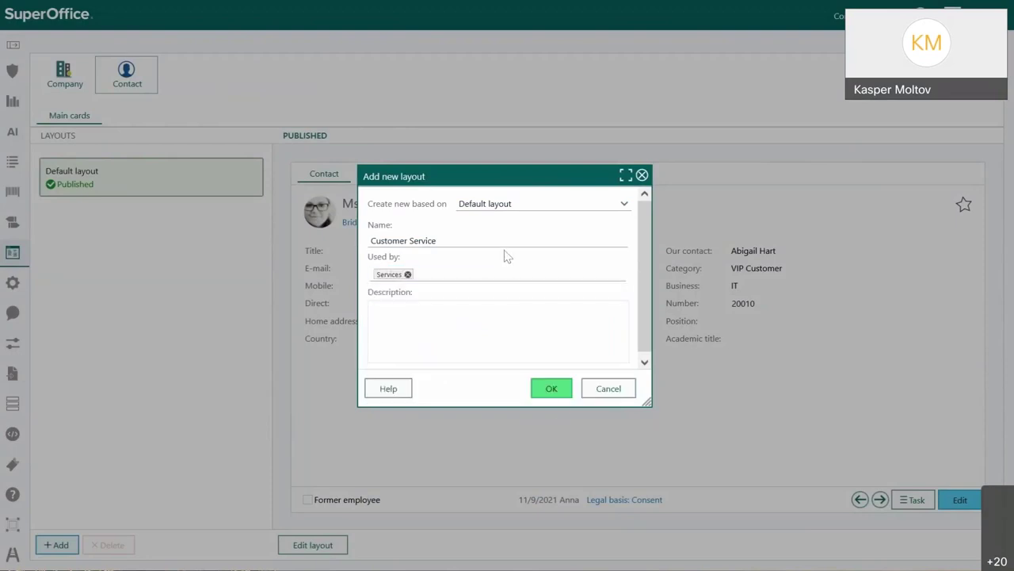
pyautogui.click(552, 388)
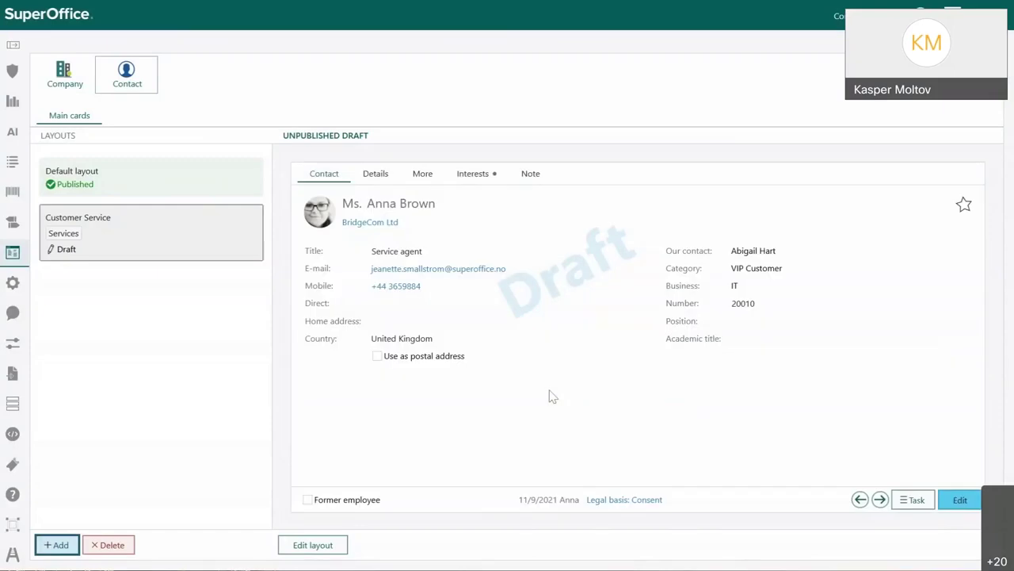
# - Edit the contact's Customer Service layout and add a button named "Create request" to the card's footer, before the navigation arrows
pyautogui.click(317, 552)
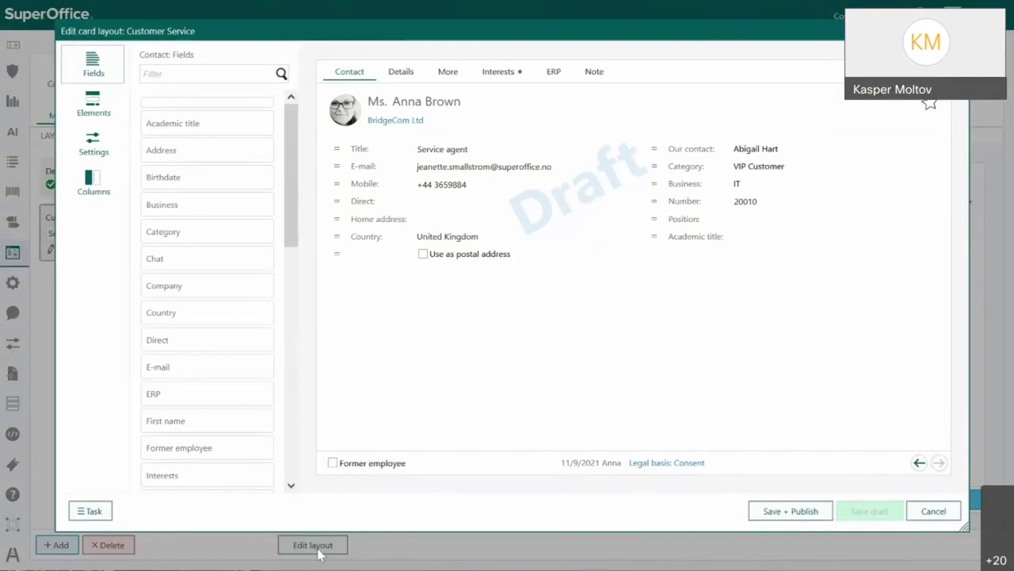
pyautogui.click(104, 114)
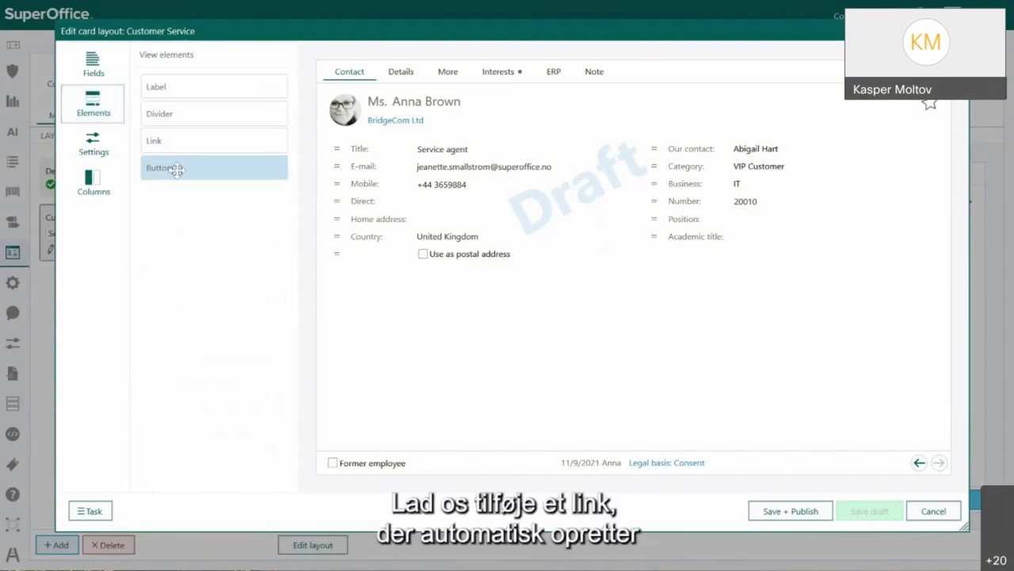
pyautogui.moveTo(176, 168); pyautogui.dragTo(862, 474)
pyautogui.click(862, 473)
pyautogui.doubleClick(197, 86)
pyautogui.write('Create request')
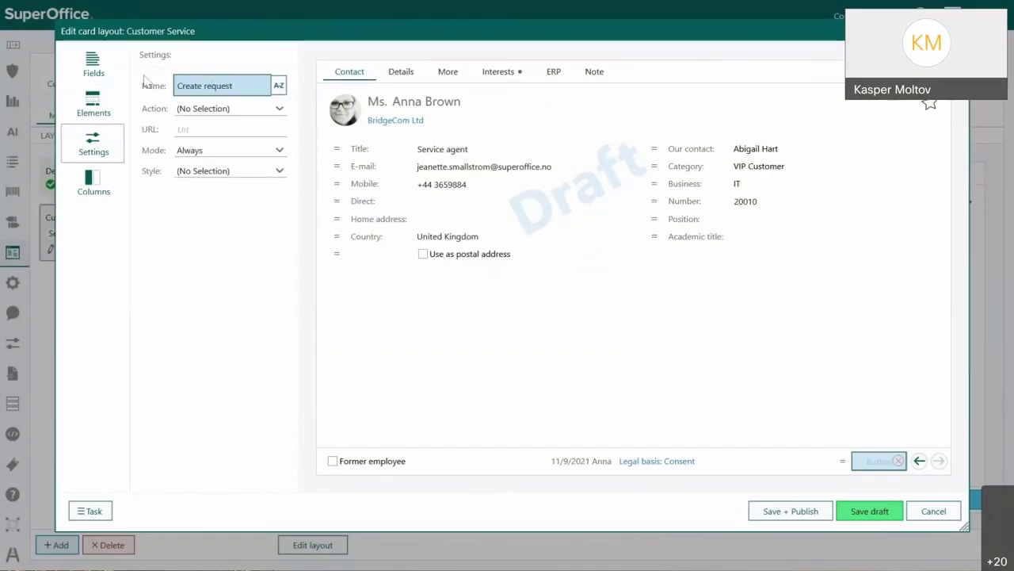
# - Make the Create request button open a website with the URL ending in "custId=<atid>", set its style to Normal, and publish the layout
pyautogui.click(217, 110)
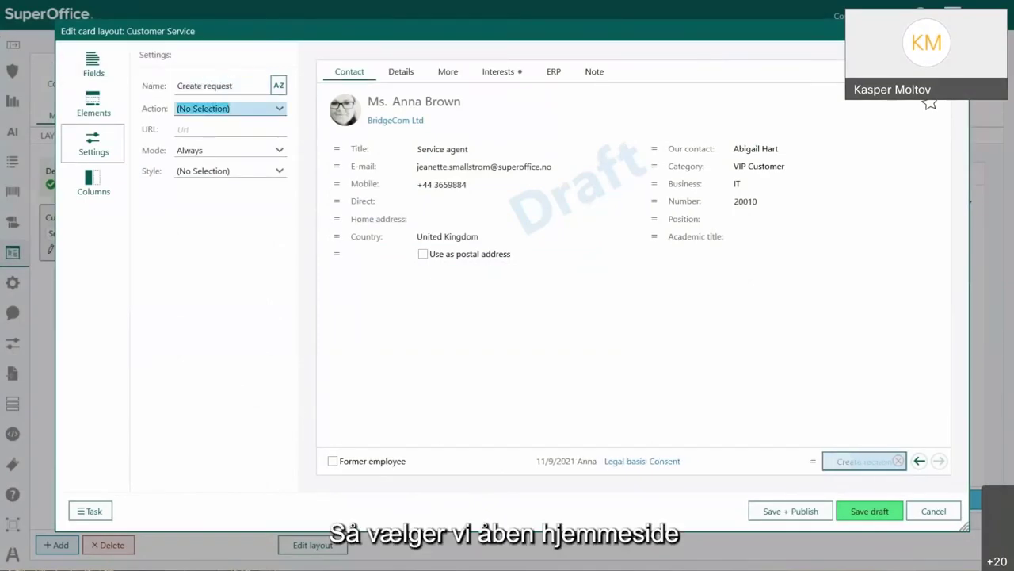
pyautogui.click(219, 145)
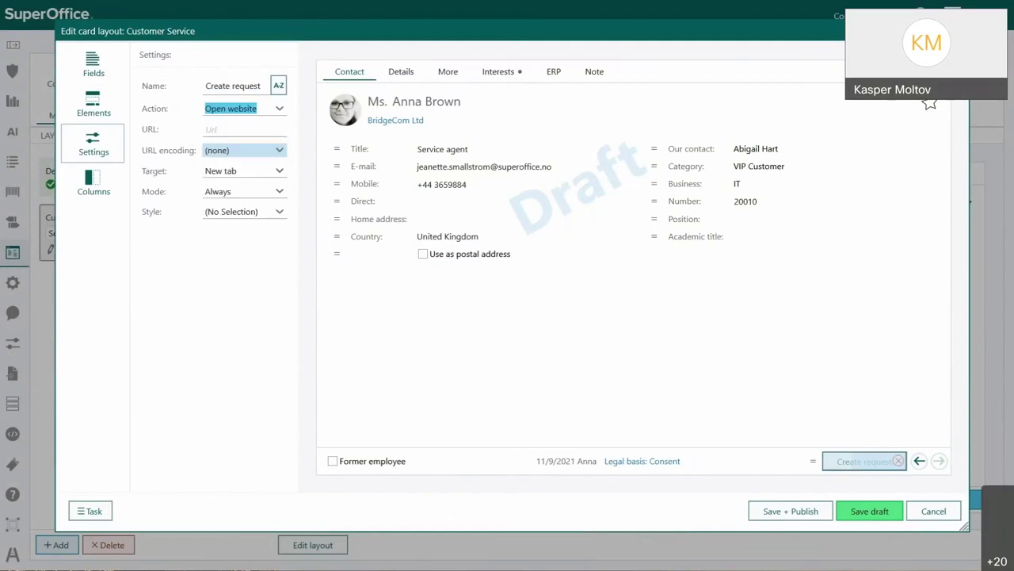
pyautogui.click(230, 129)
pyautogui.hotkey('ctrl', 'v')
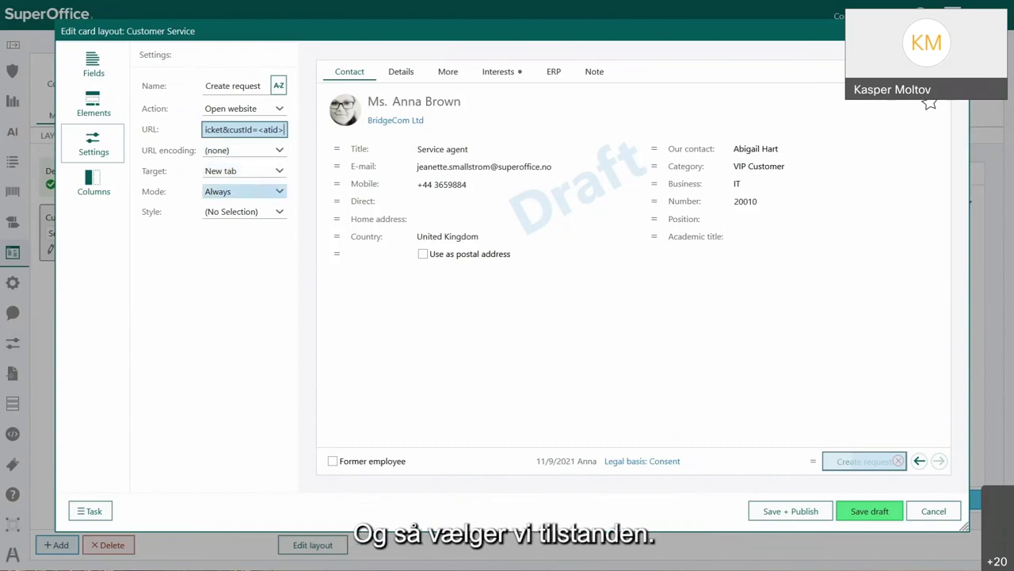
pyautogui.click(262, 211)
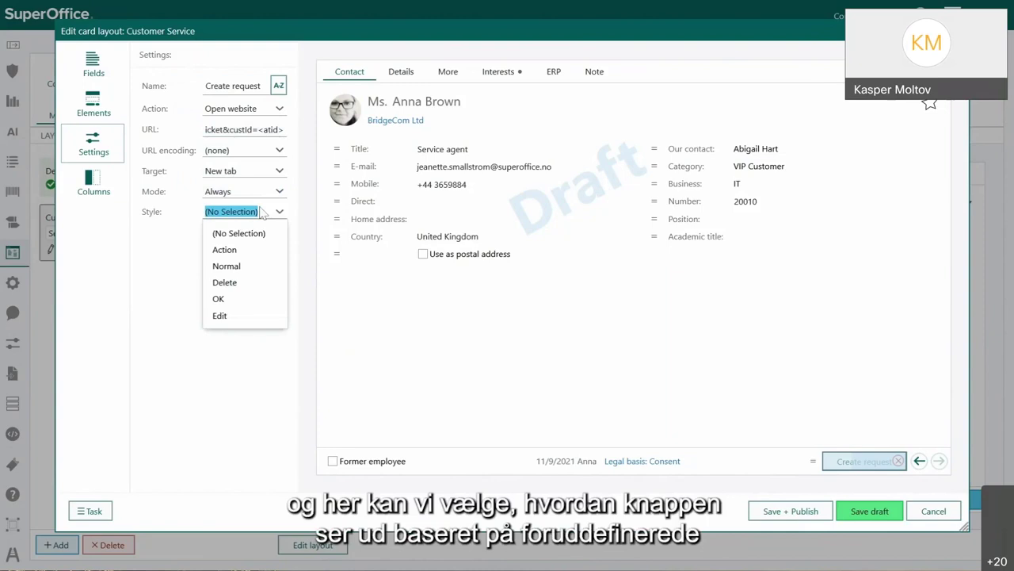
pyautogui.click(259, 267)
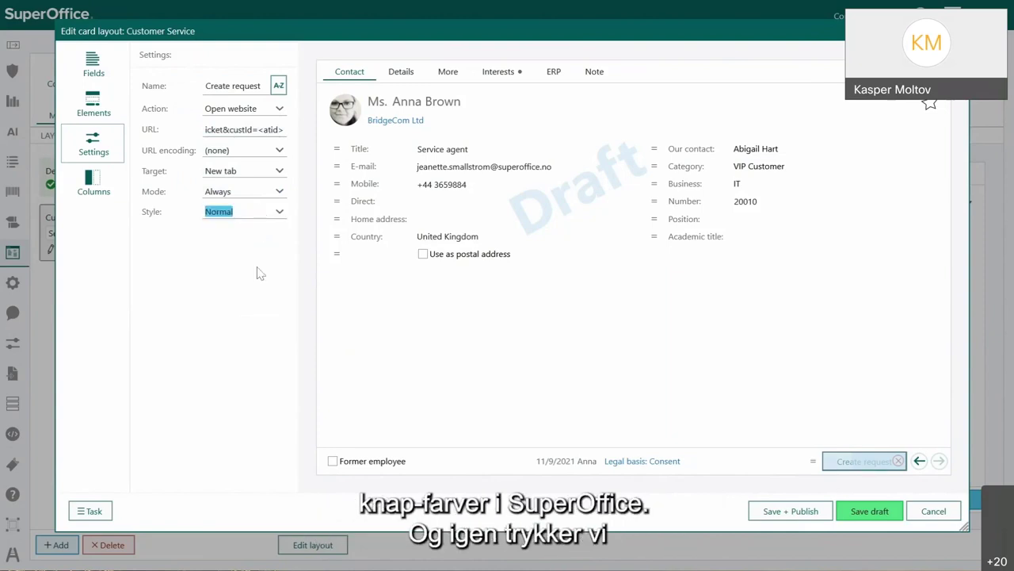
pyautogui.click(811, 511)
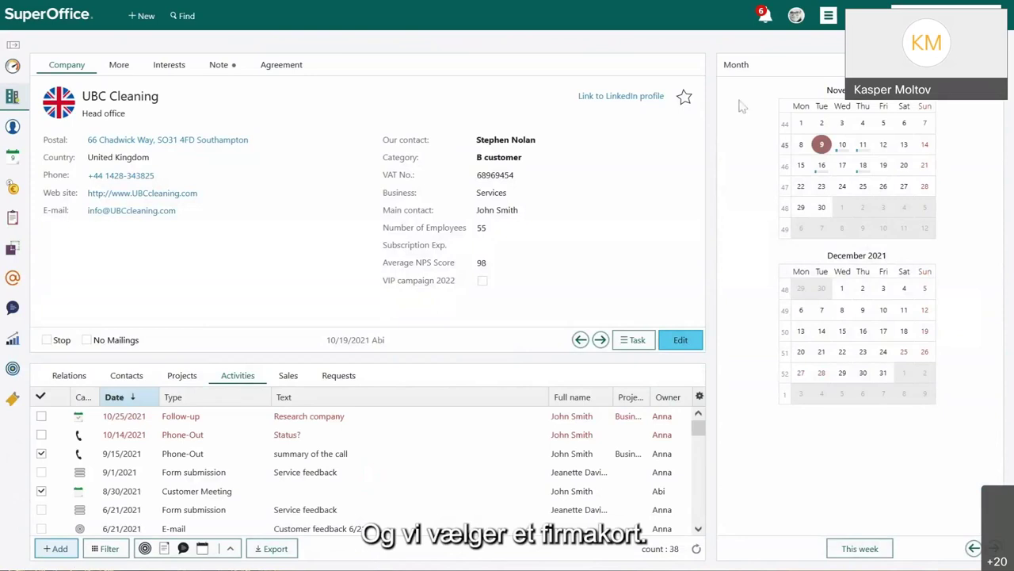
# - Open the Liberty Communications company card and review its More and Agreement information, ending on the main Company information
pyautogui.moveTo(10, 104)
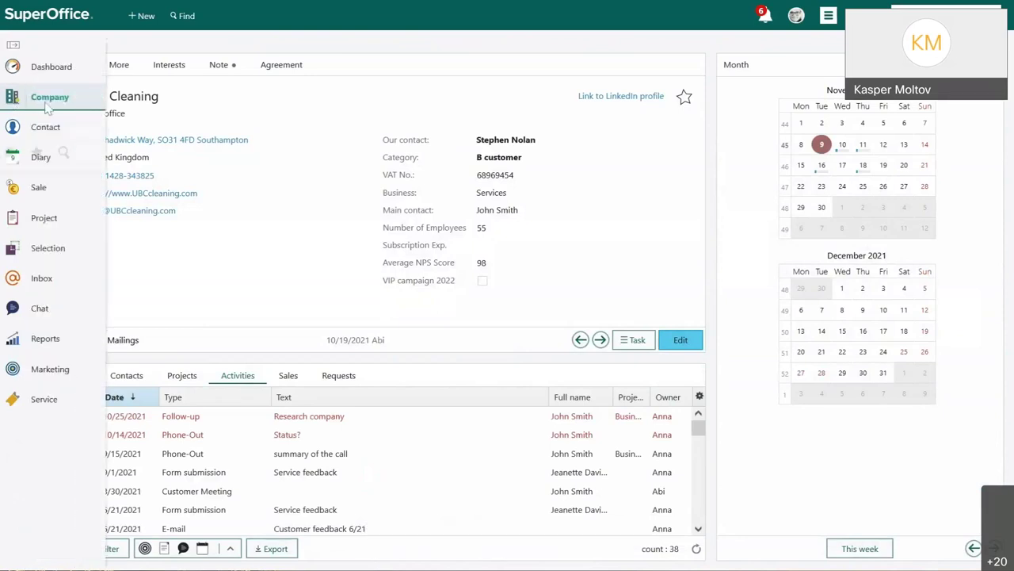
pyautogui.moveTo(46, 103)
pyautogui.click(46, 192)
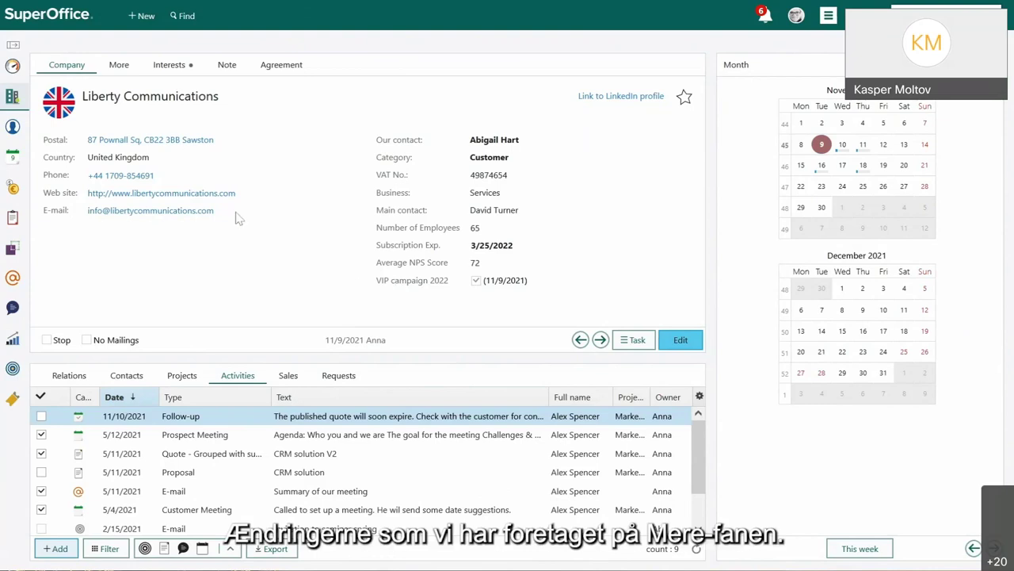
pyautogui.click(119, 66)
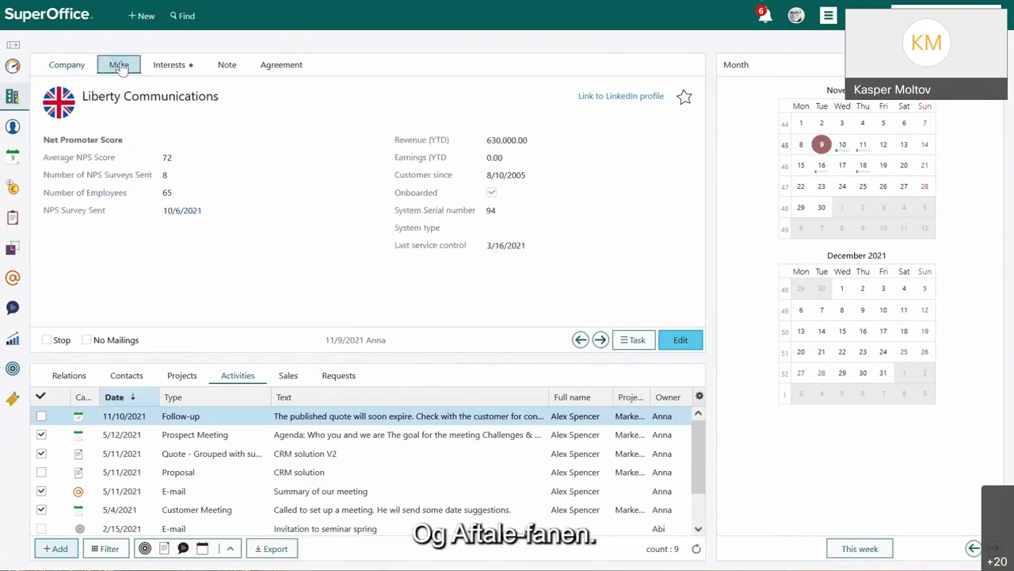
pyautogui.click(281, 65)
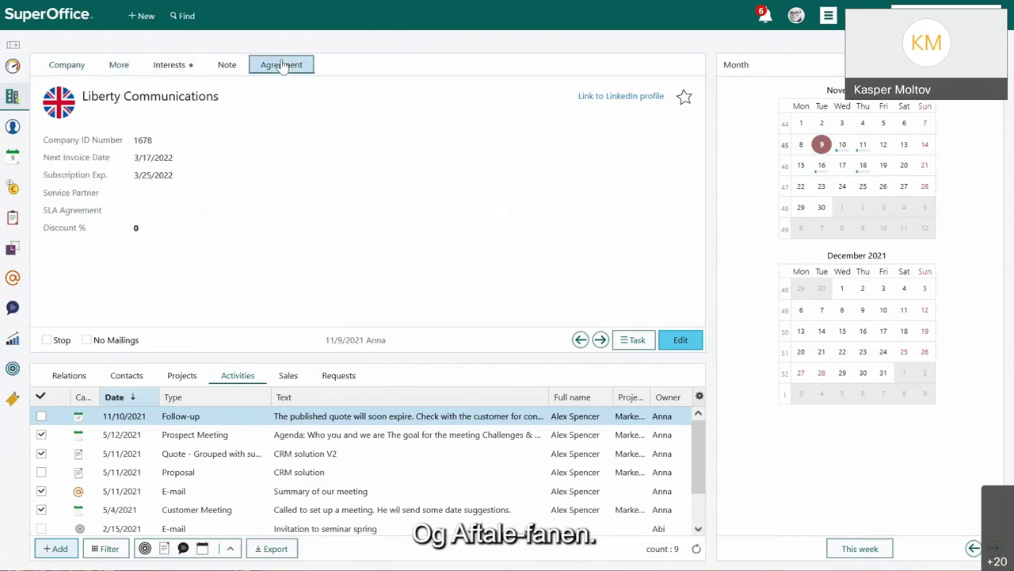
pyautogui.click(78, 64)
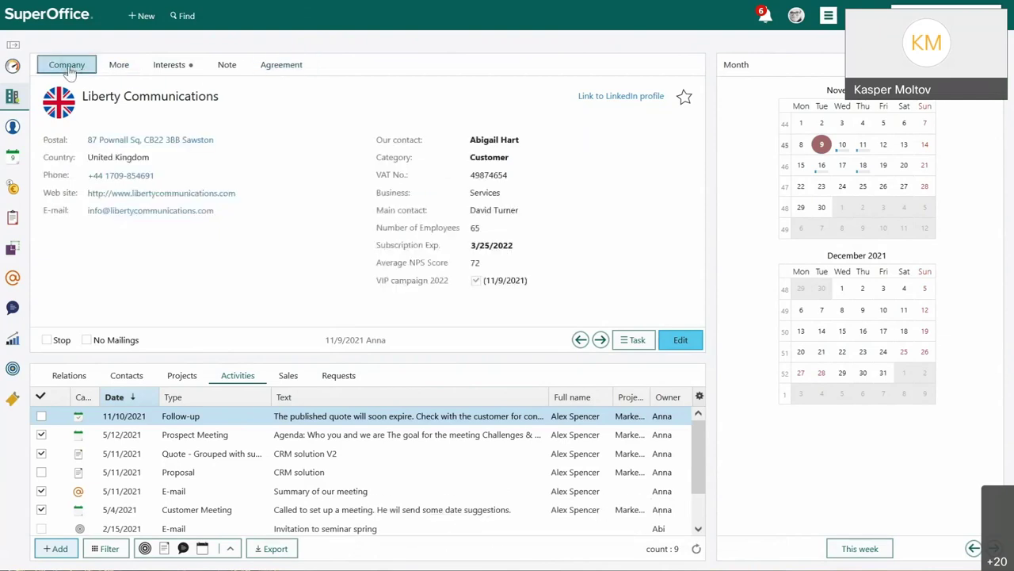
# - Test the company card's link to the LinkedIn profile and return to the Liberty Communications card in SuperOffice
pyautogui.click(621, 102)
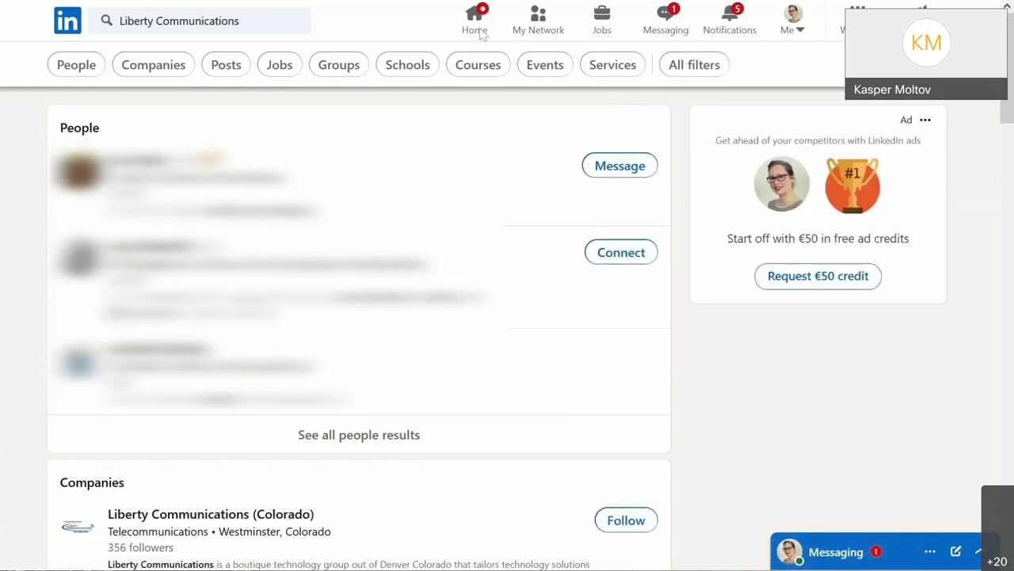
pyautogui.moveTo(364, 8)
pyautogui.click(79, 16)
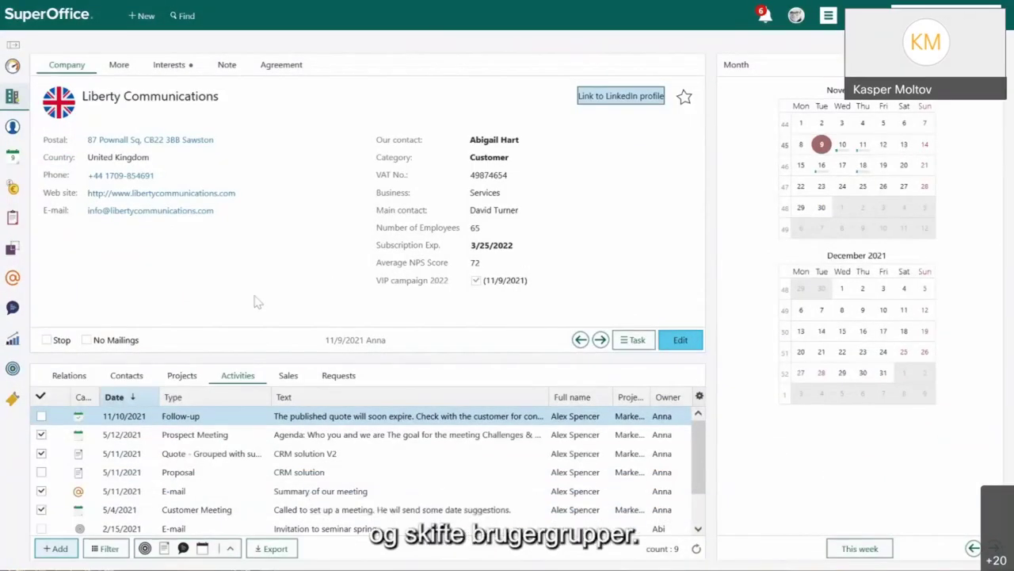
# - In Settings and maintenance, set the logged-in user's primary group to Services and save the user
pyautogui.click(828, 15)
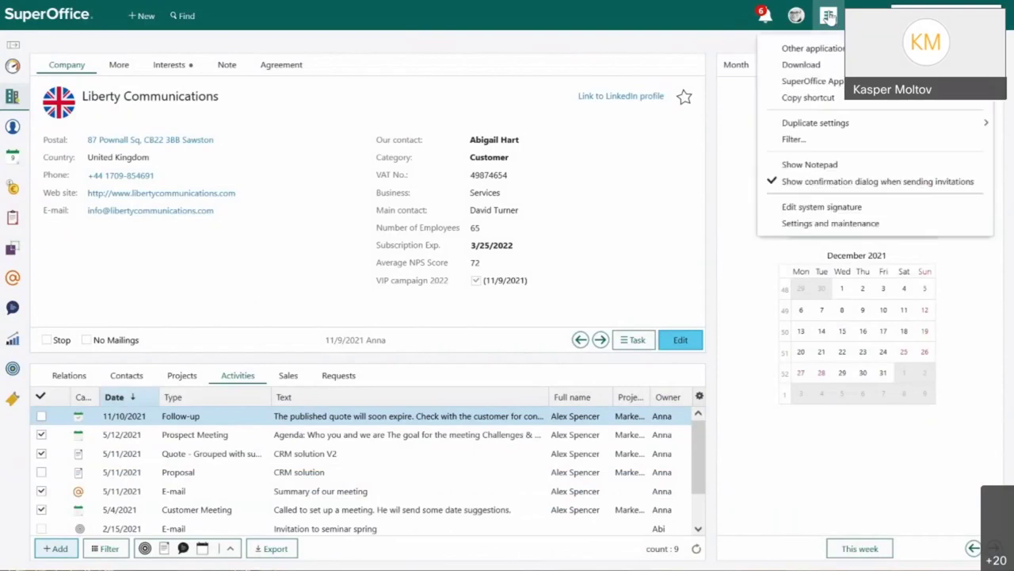
pyautogui.click(808, 225)
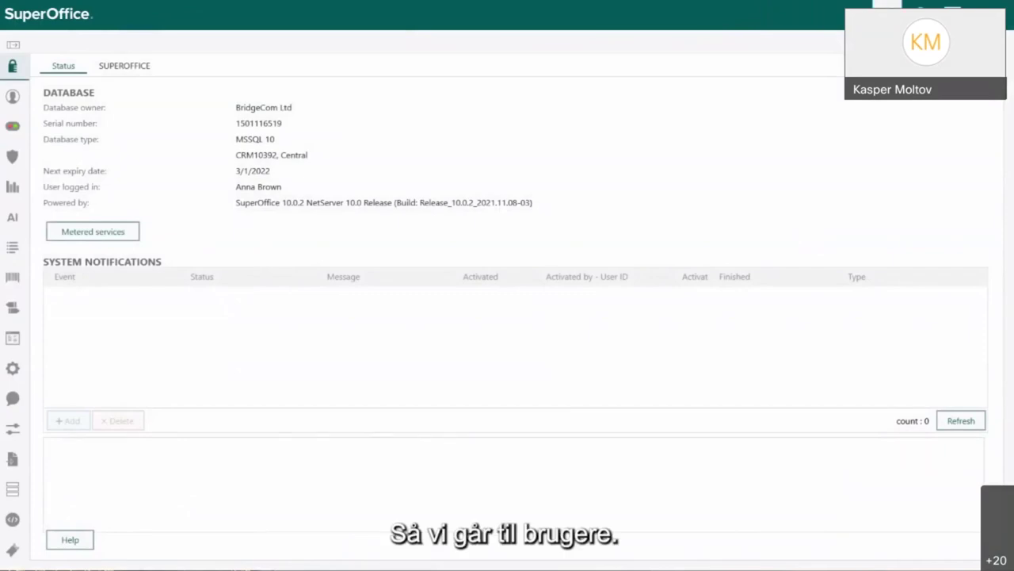
pyautogui.click(17, 105)
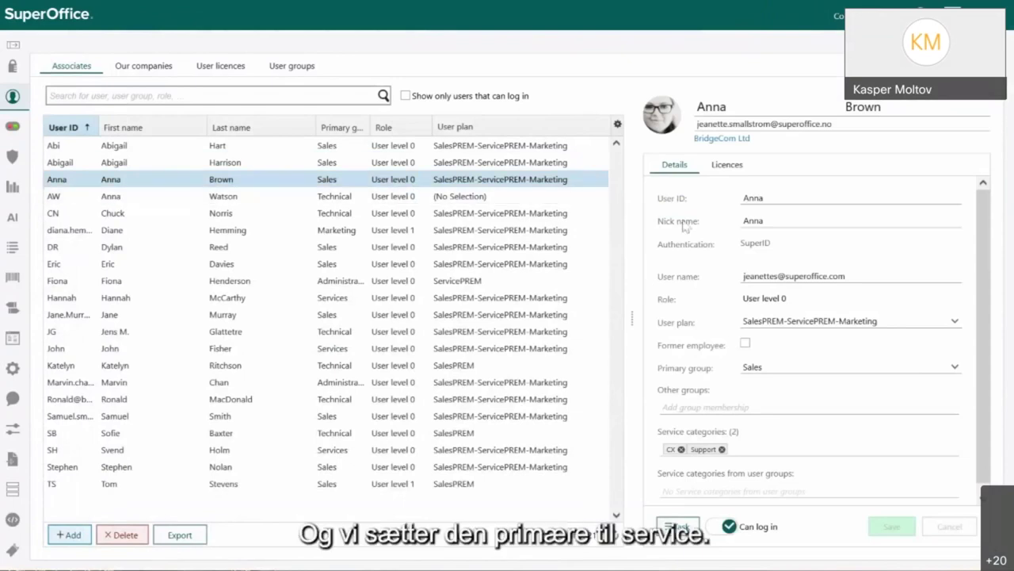
pyautogui.click(776, 368)
pyautogui.click(757, 367)
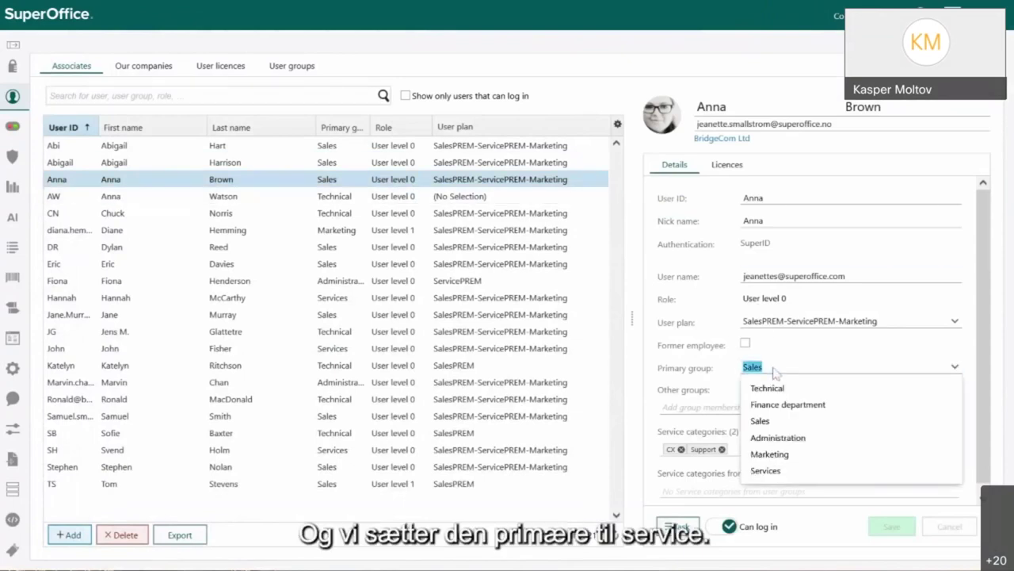
pyautogui.click(787, 471)
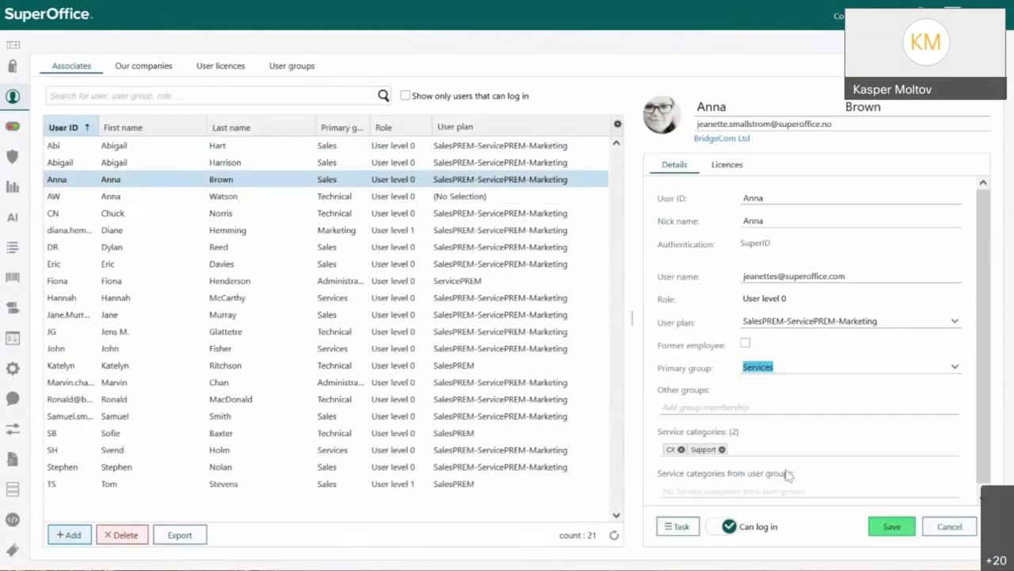
pyautogui.click(905, 530)
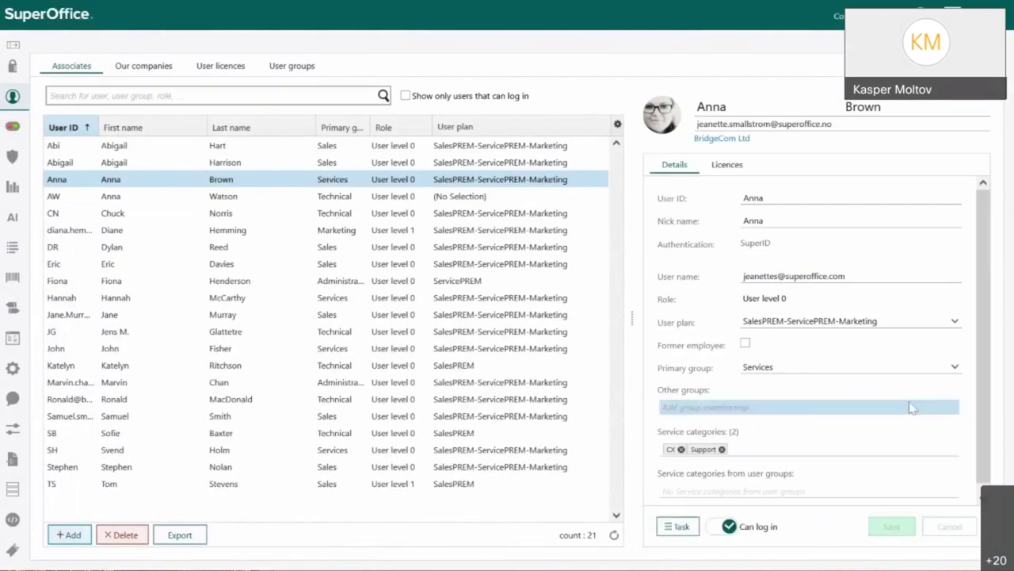
# - Reload the Liberty Communications company card in the client and review its Service information
pyautogui.press('F5')
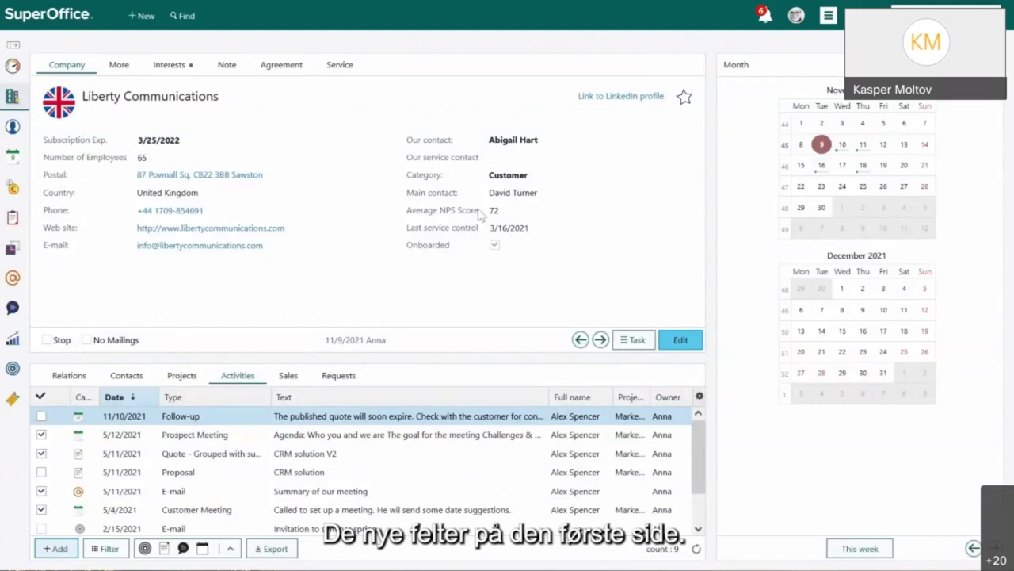
pyautogui.click(342, 67)
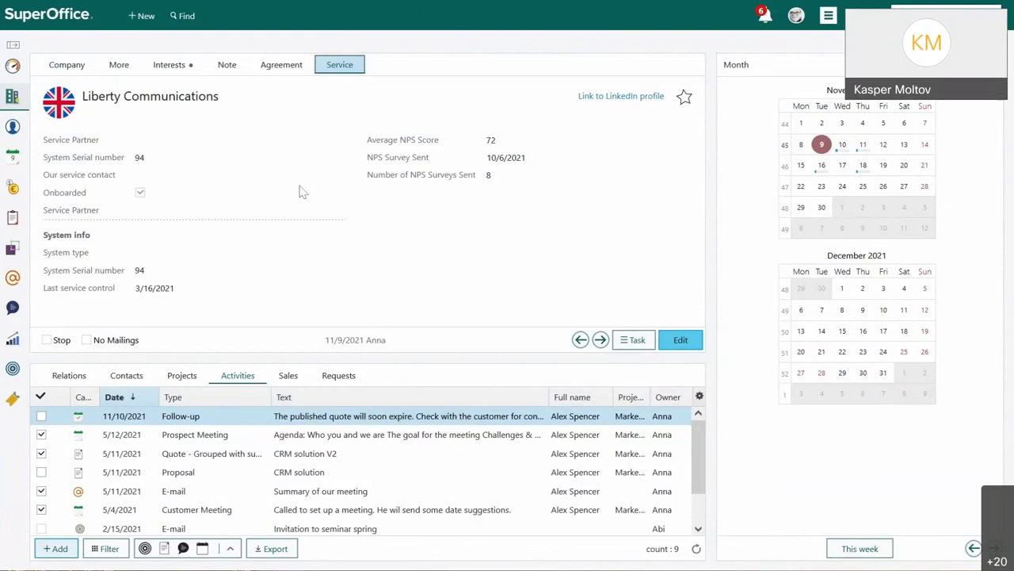
# - Open the CEO's contact card from the Liberty Communications contacts and test its Create request button
pyautogui.click(139, 379)
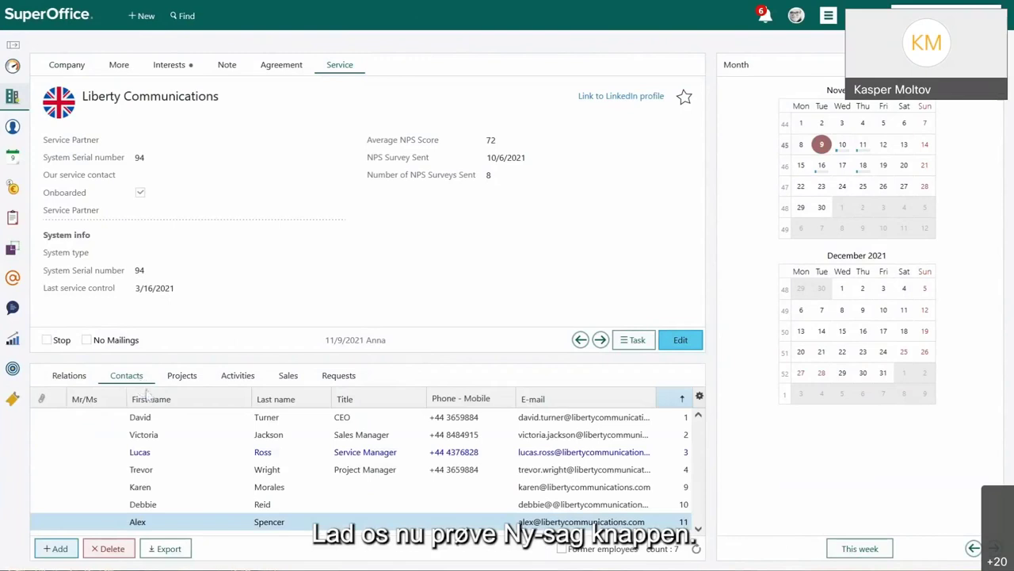
pyautogui.click(159, 418)
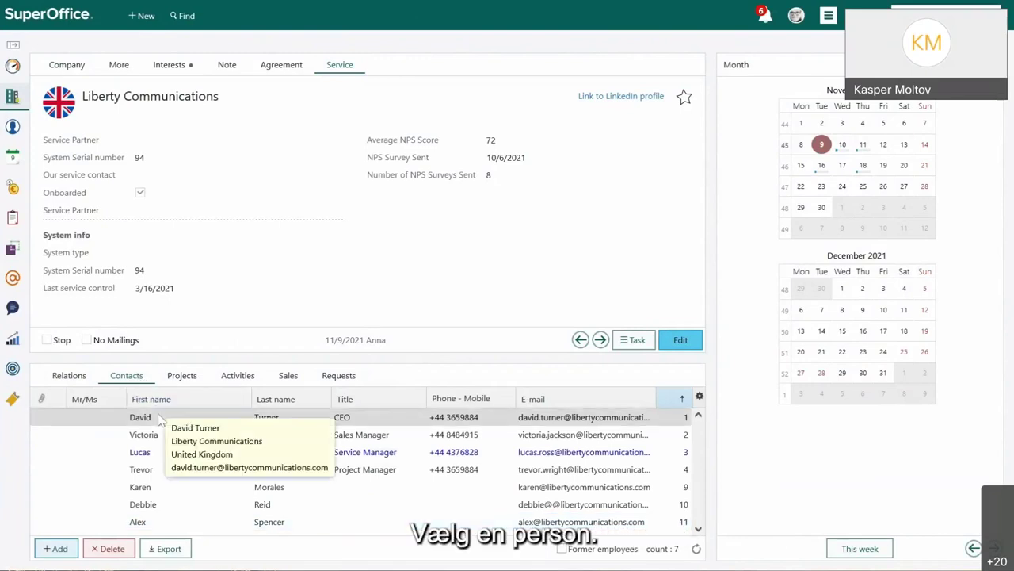
pyautogui.click(158, 418)
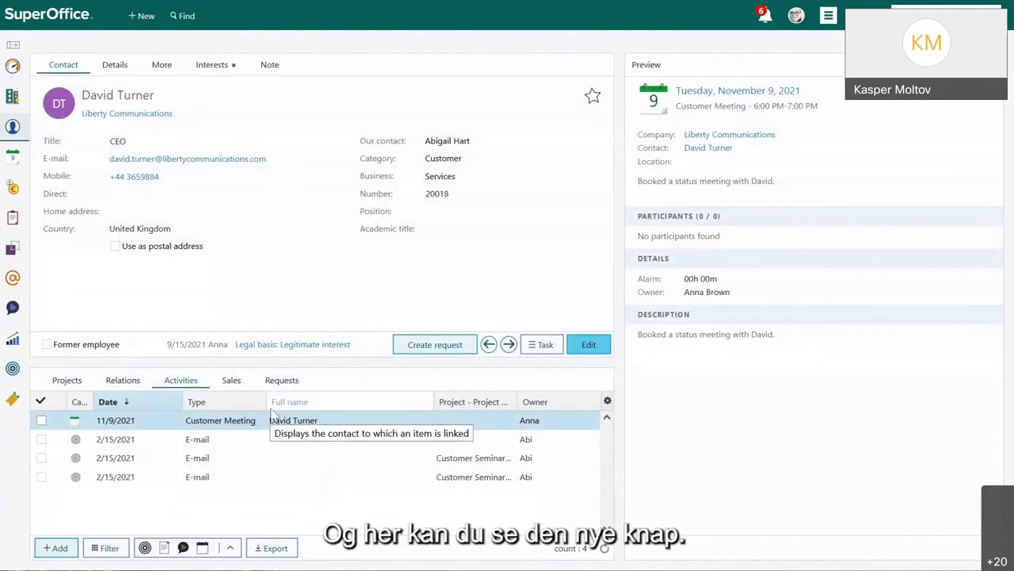
pyautogui.click(433, 347)
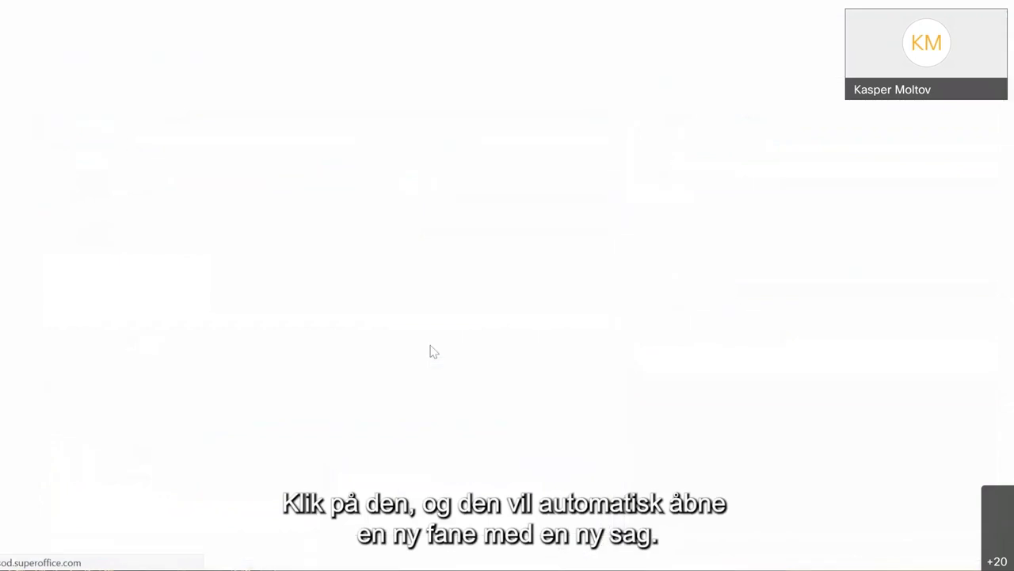